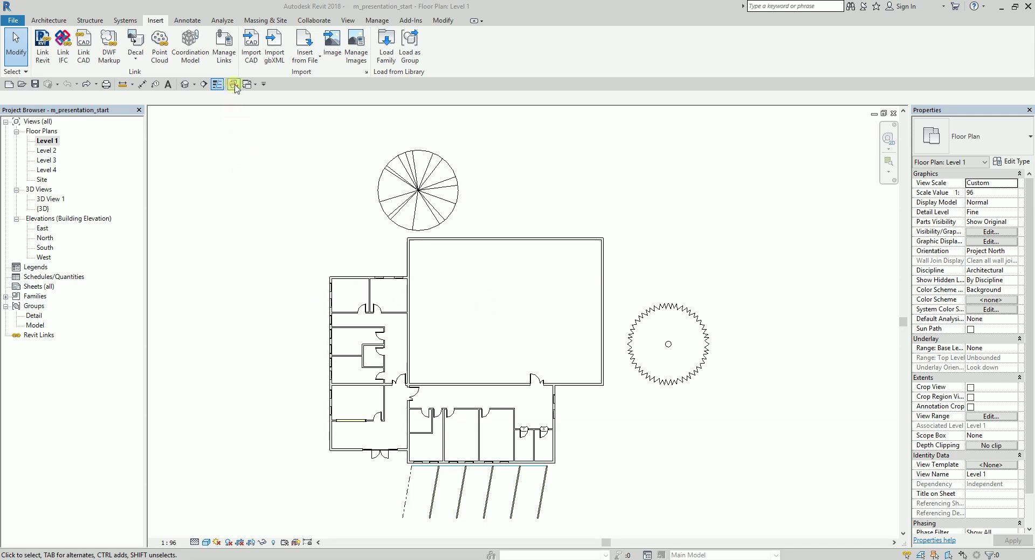
Open the default 3D view and examine the building, its trees and the surrounding site
click(185, 83)
shift+middle_drag(566, 462, 525, 413)
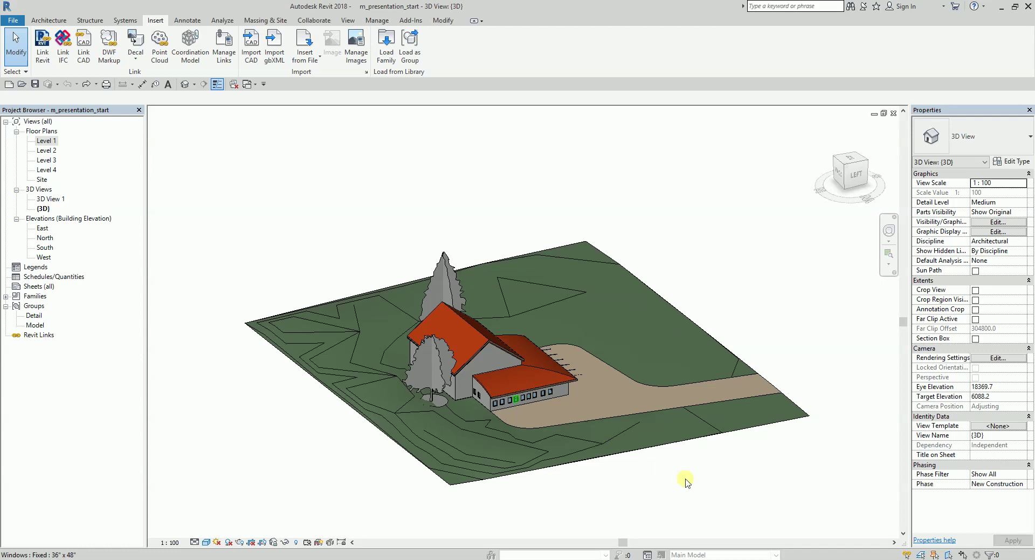
click(706, 282)
scroll(522, 417, up, 5)
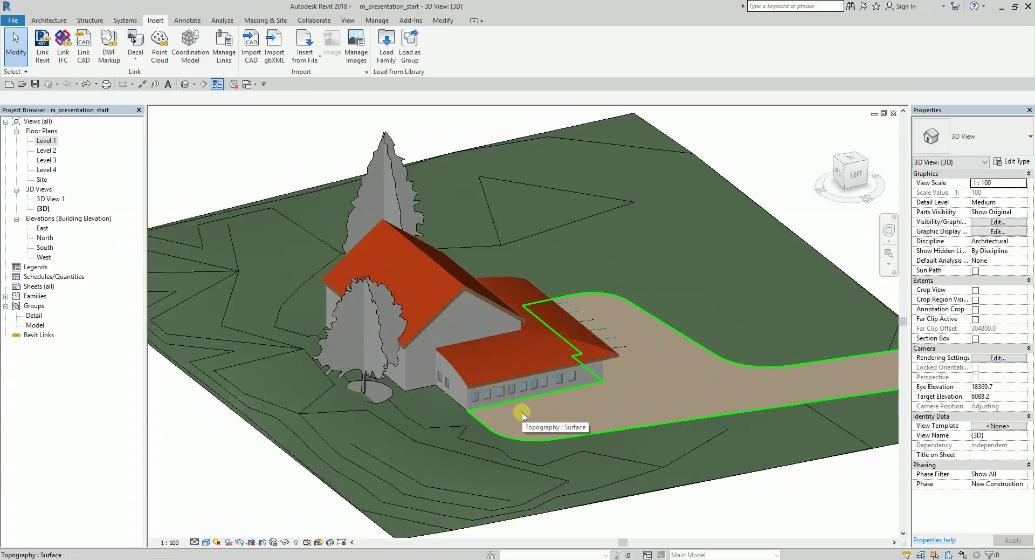
shift+middle_drag(529, 384, 741, 453)
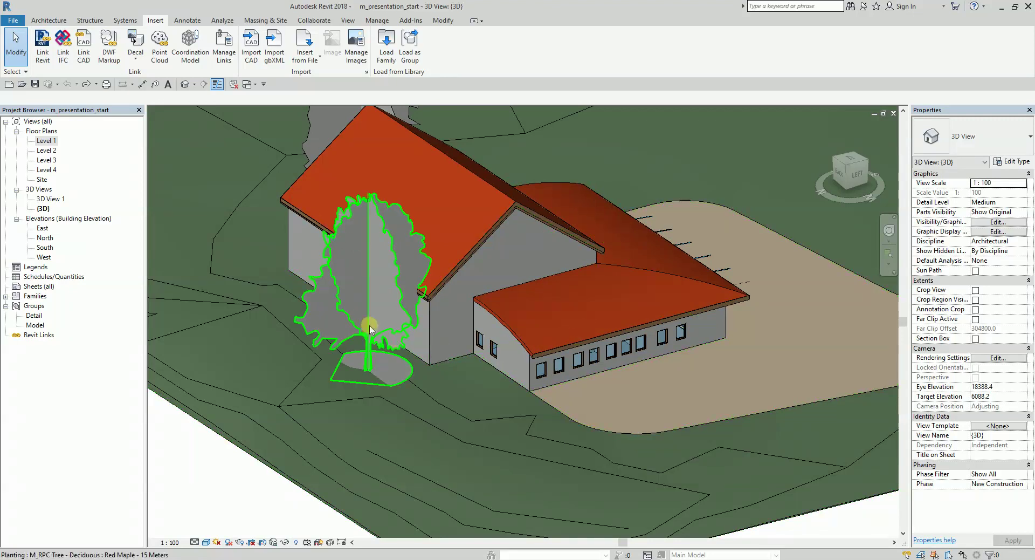
Return to the Level 1 floor plan and start placing a component
double_click(47, 142)
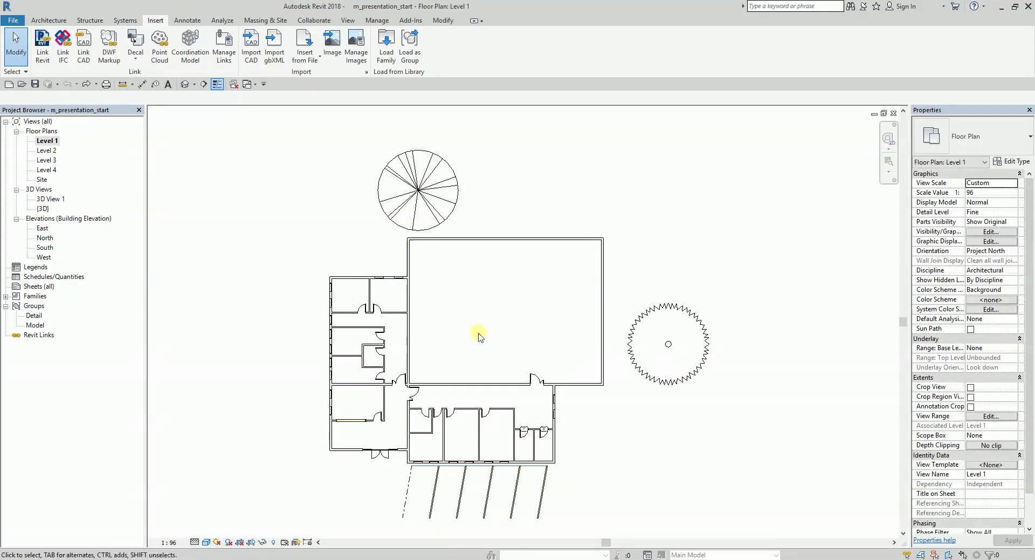
middle_drag(479, 335, 499, 336)
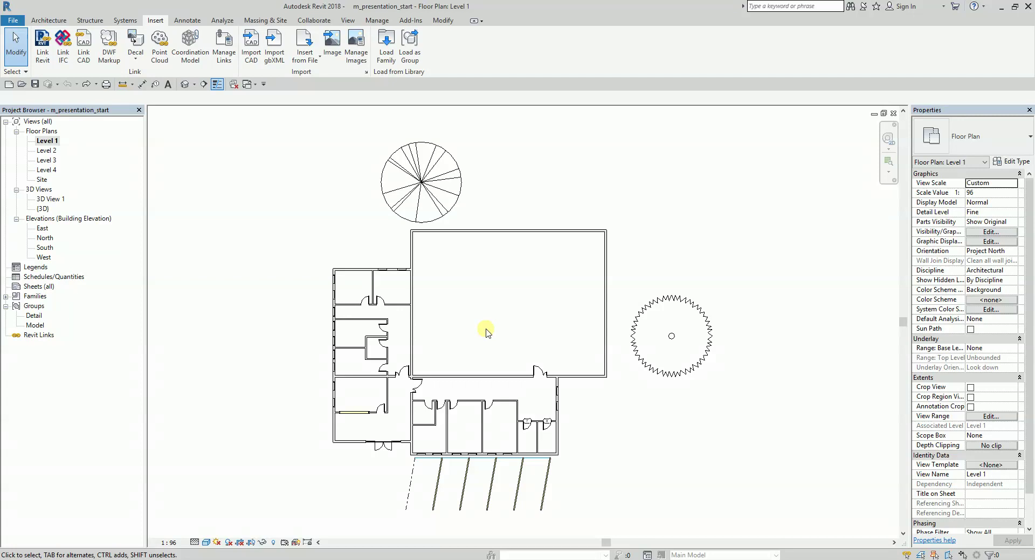
click(49, 21)
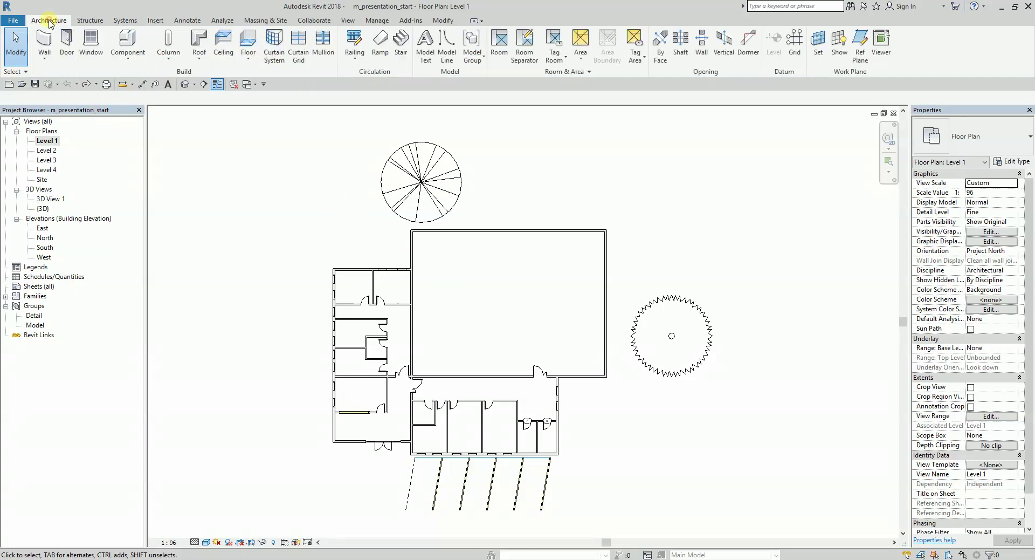
click(130, 60)
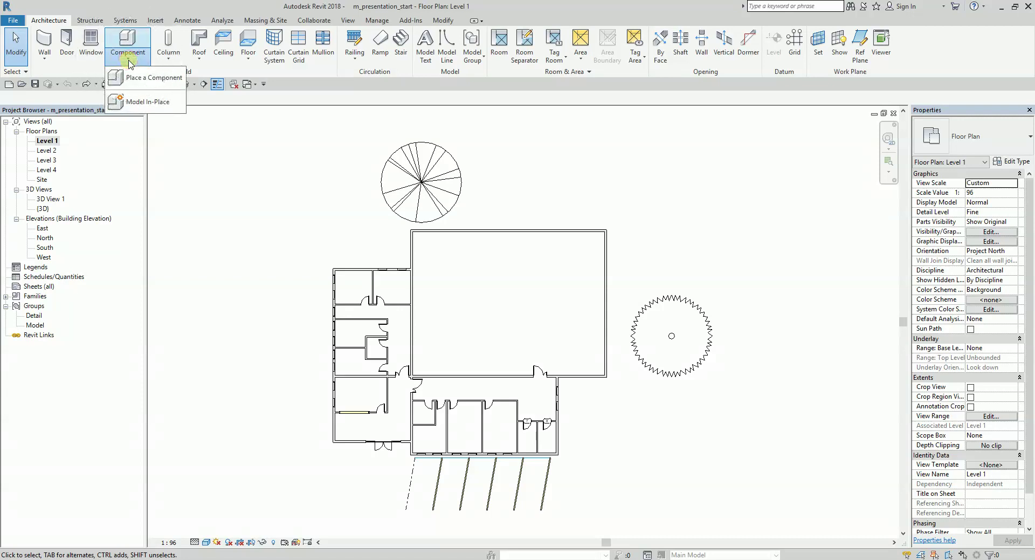
click(146, 81)
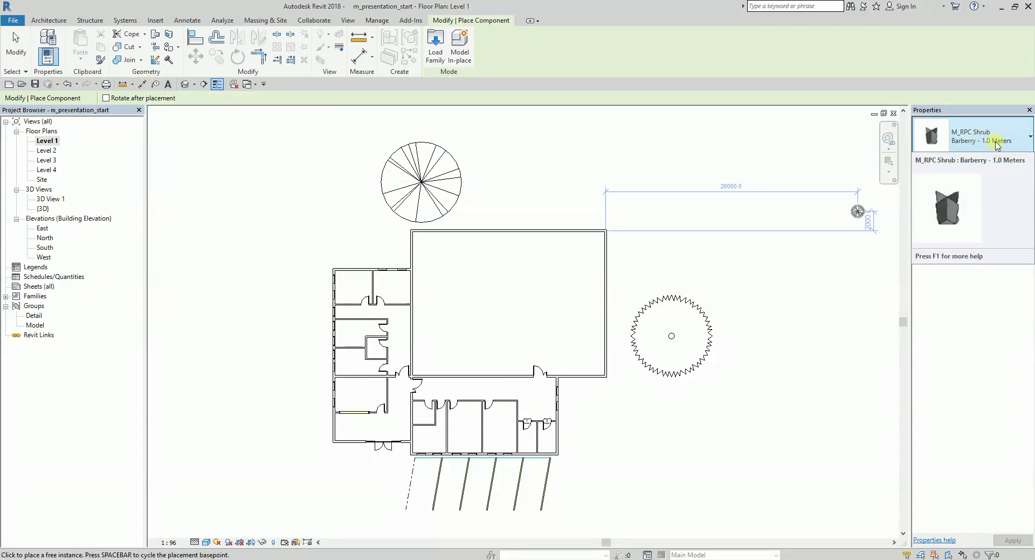
Browse the loadable families in the US Metric Furniture Tables folder, previewing the tables from M_Table-Coffee to M_Table-Ellipse
click(435, 48)
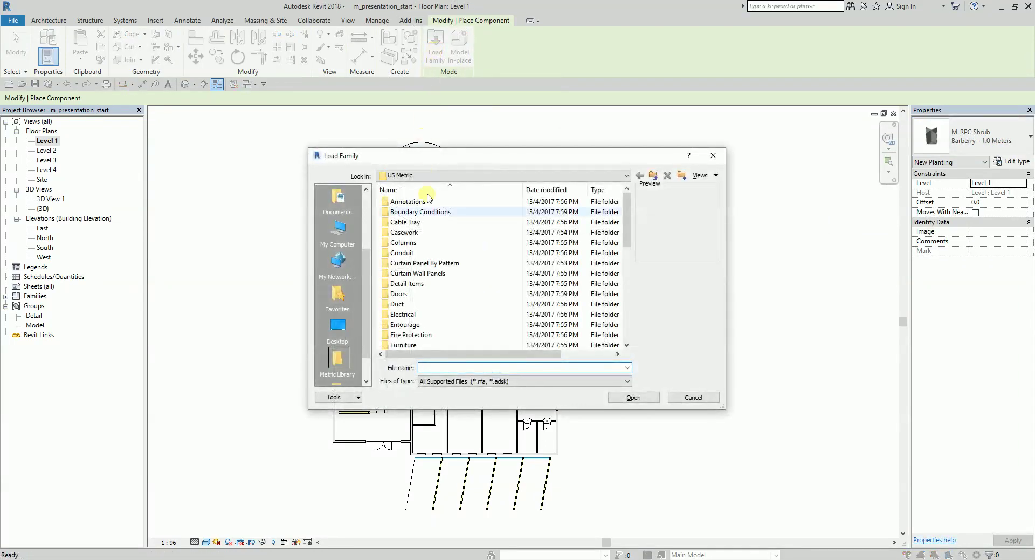
click(428, 263)
scroll(439, 264, down, 2)
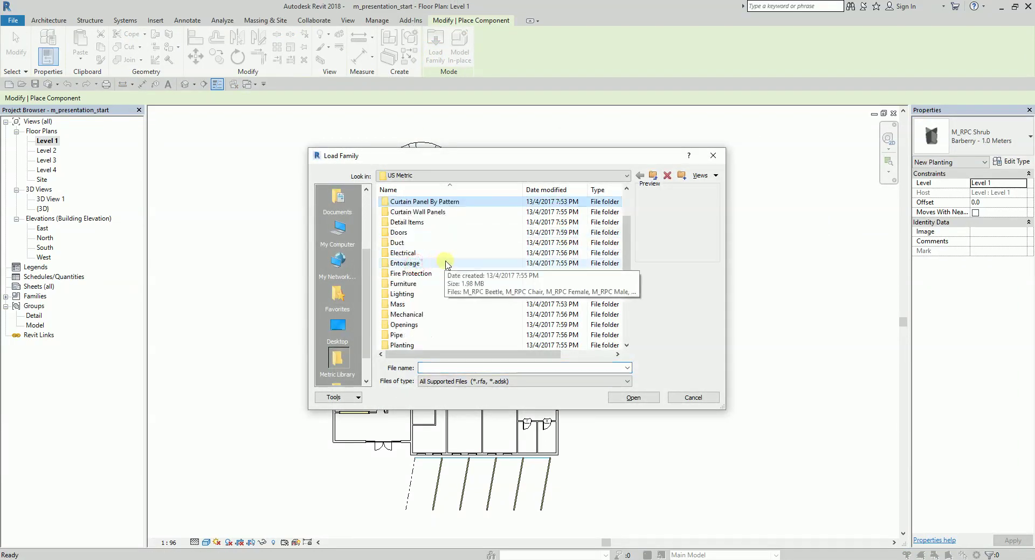
click(410, 285)
double_click(406, 284)
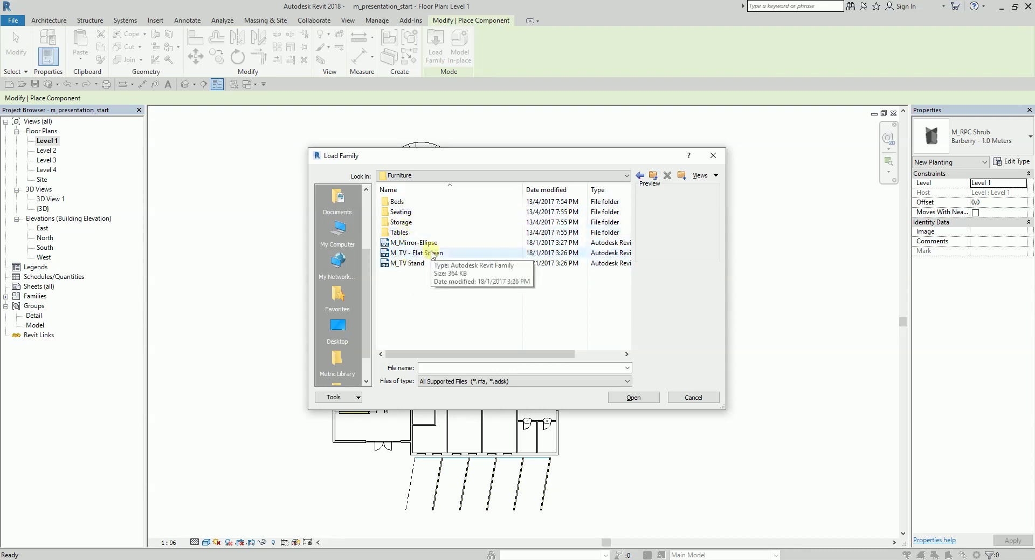
double_click(400, 232)
click(416, 212)
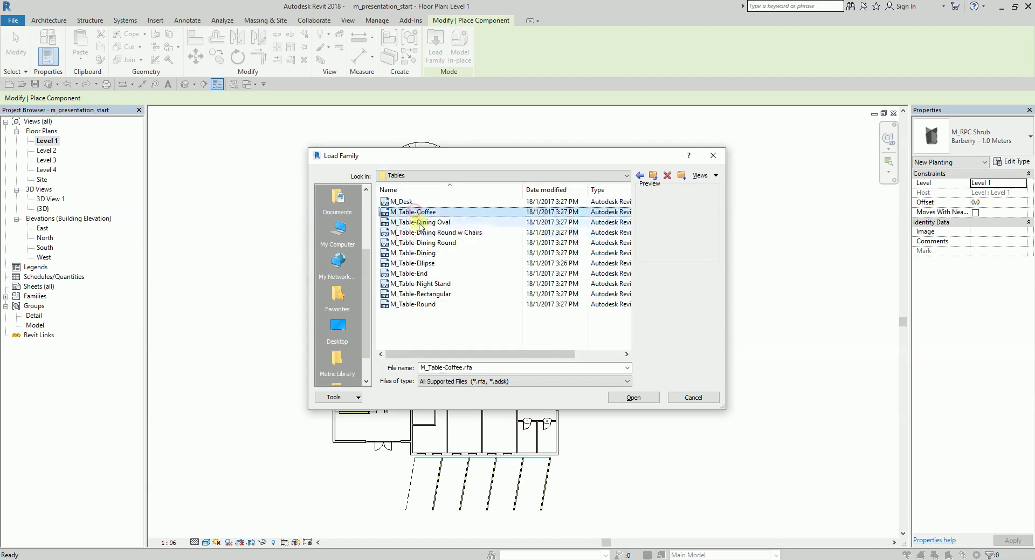
click(418, 222)
click(418, 232)
click(419, 243)
click(419, 253)
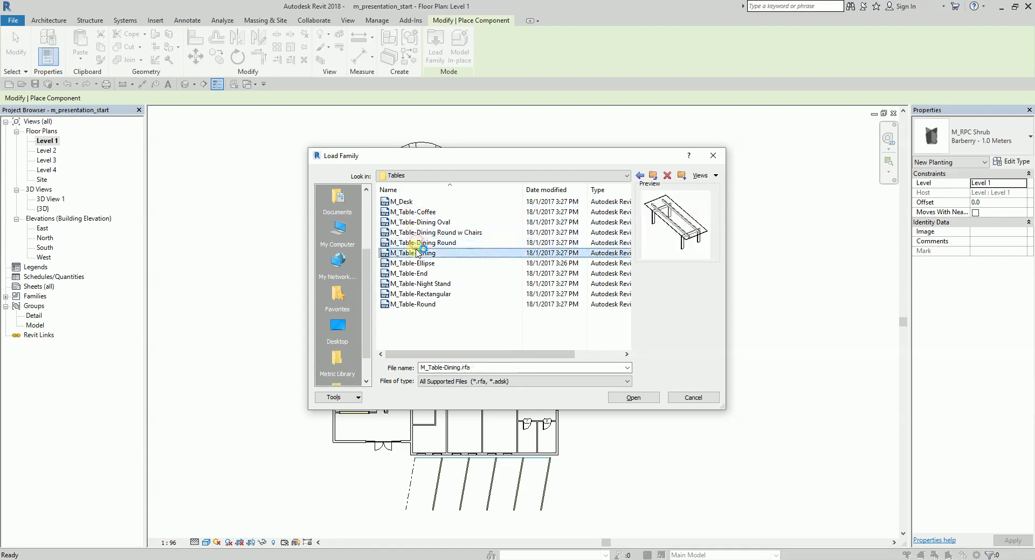
click(420, 264)
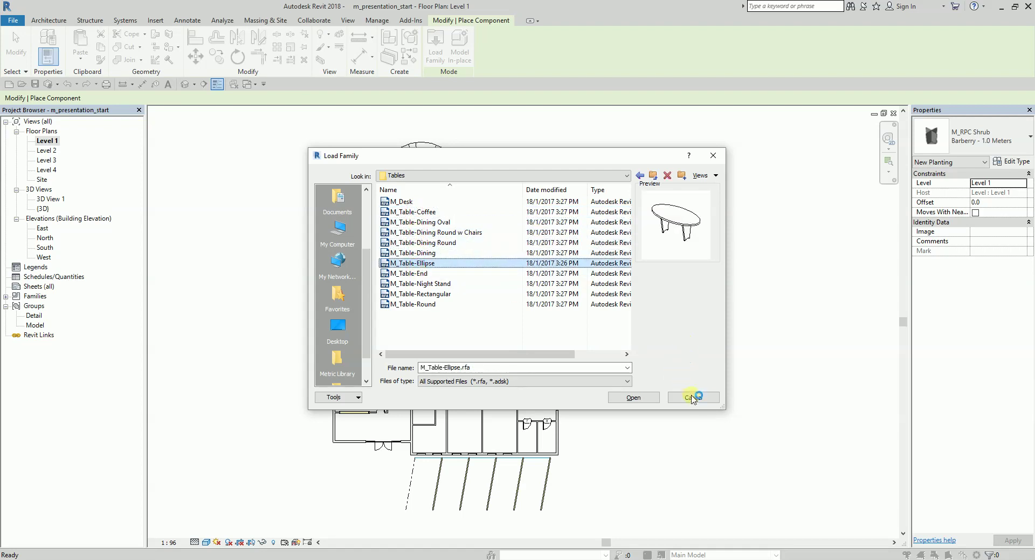
Preview the appliance and kitchenette families in the Specialty Equipment Domestic folder, and leave the library without loading any
click(653, 176)
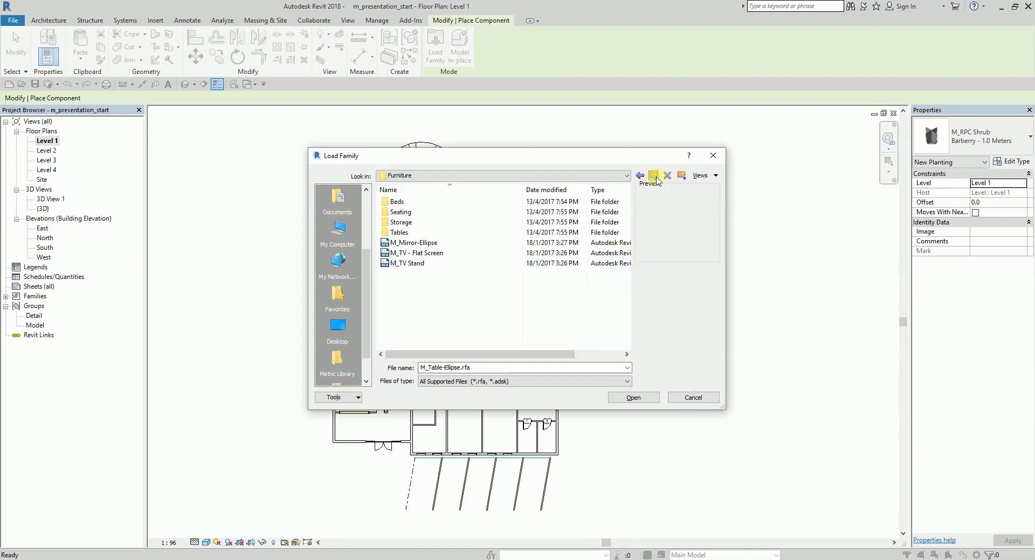
click(653, 176)
scroll(430, 331, down, 2)
scroll(430, 332, down, 3)
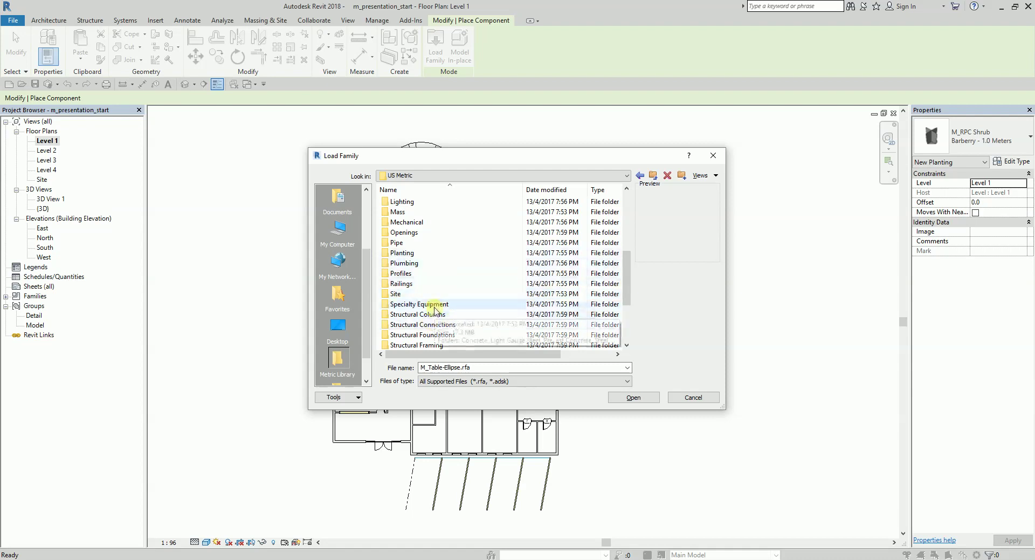
double_click(432, 304)
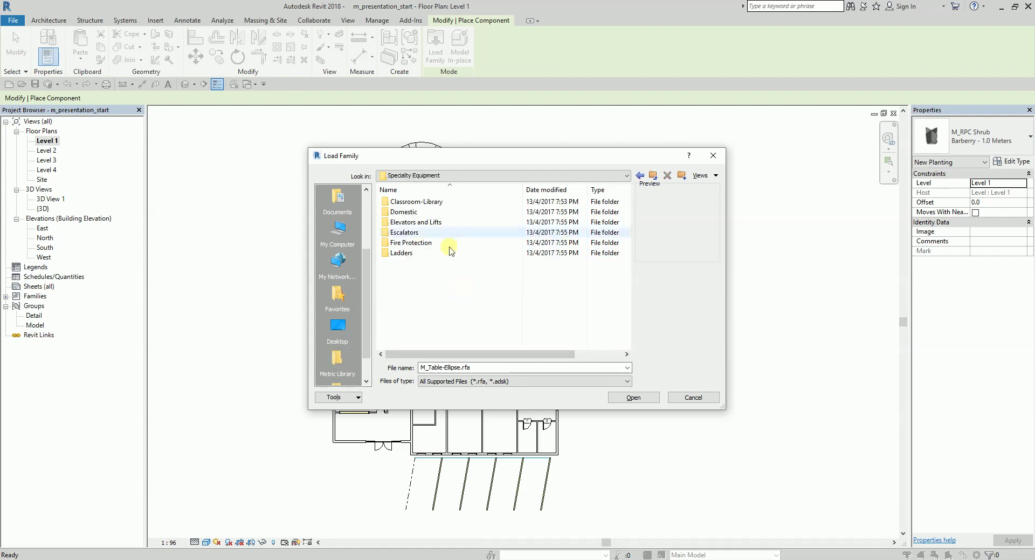
double_click(408, 211)
click(412, 201)
click(413, 213)
click(412, 222)
click(410, 233)
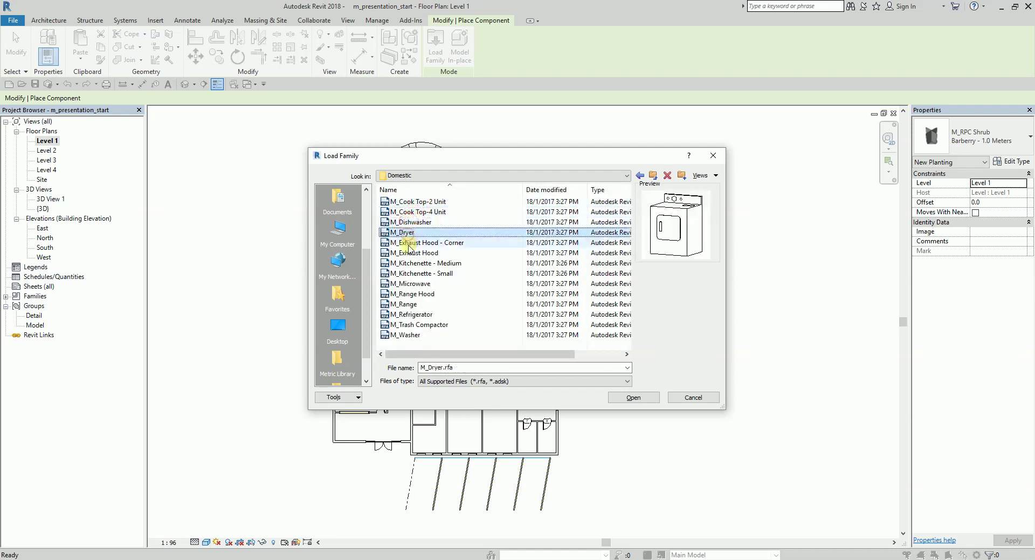
click(409, 244)
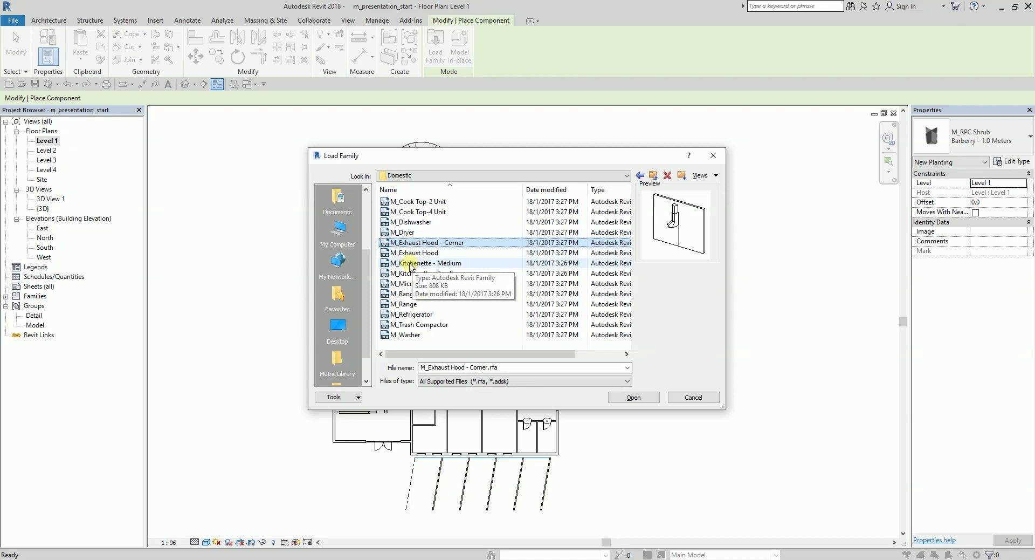
click(411, 263)
click(413, 274)
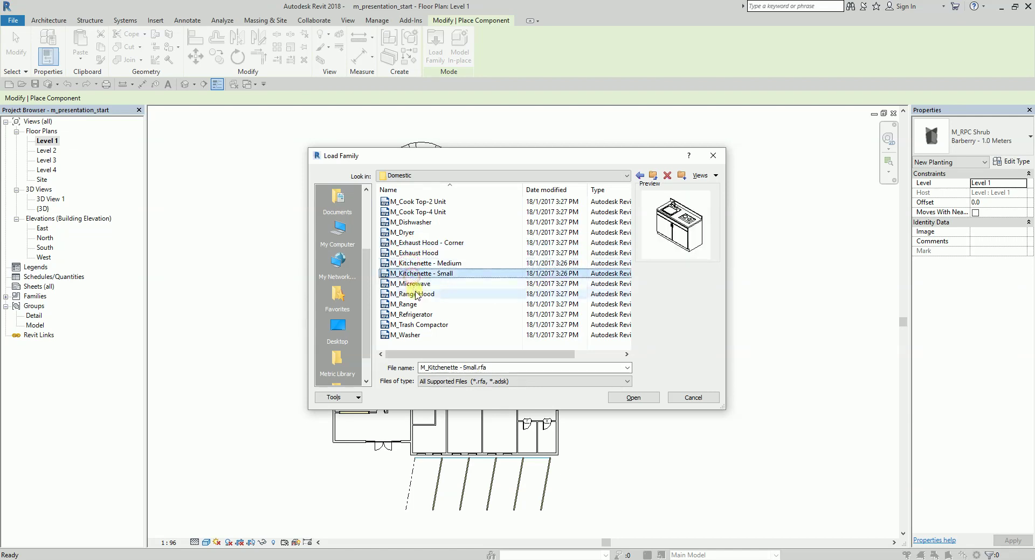
click(419, 294)
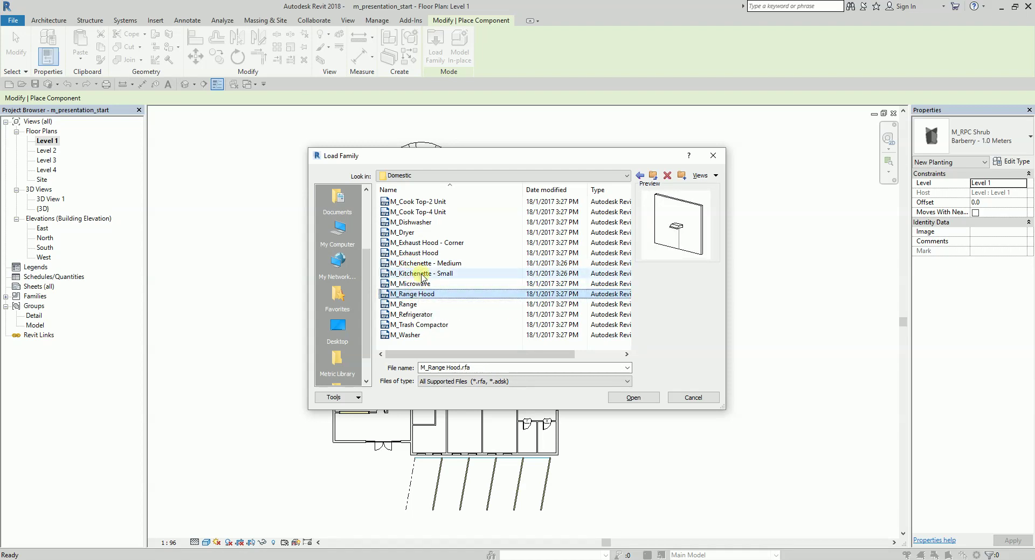
click(713, 156)
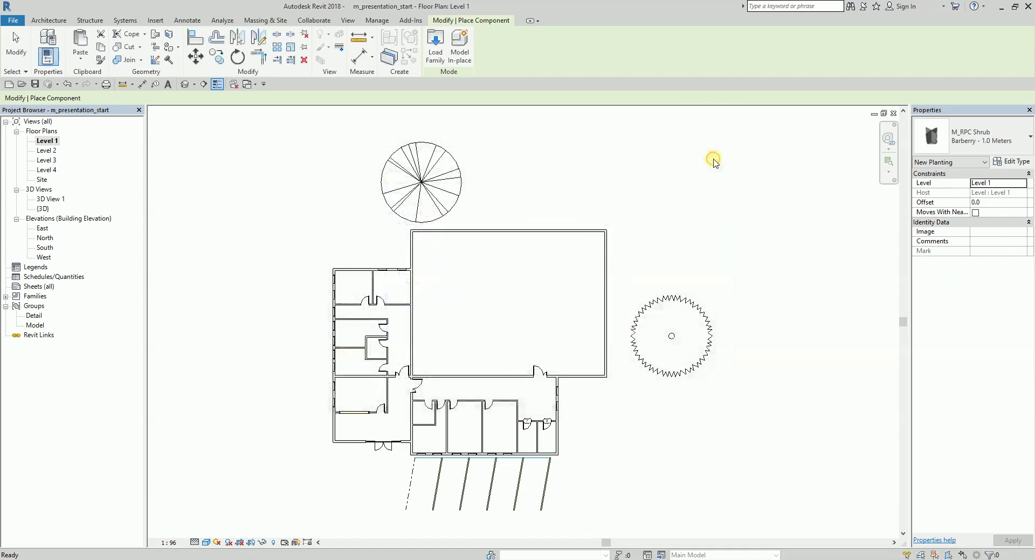
Place a 2440mm x 2134mm x 762mm Entertainment Center, turned parallel to the entrance room's east wall, in the corner beside the double doors
click(1016, 141)
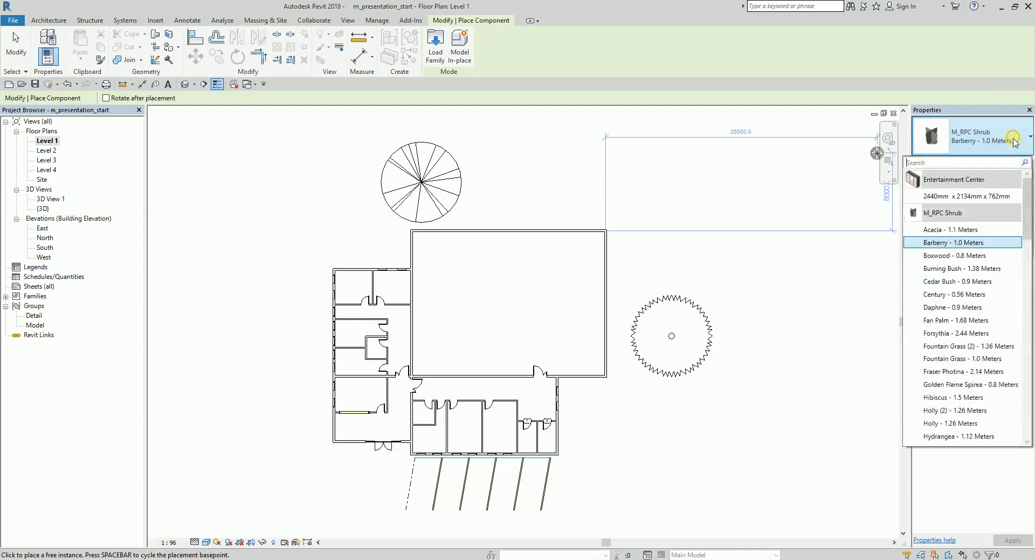
mouse_move(972, 198)
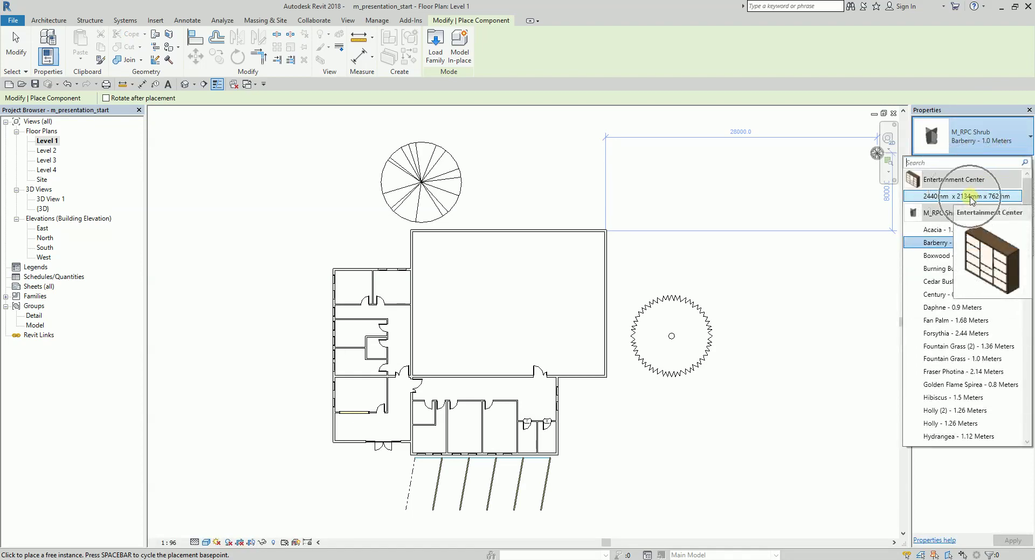
click(972, 197)
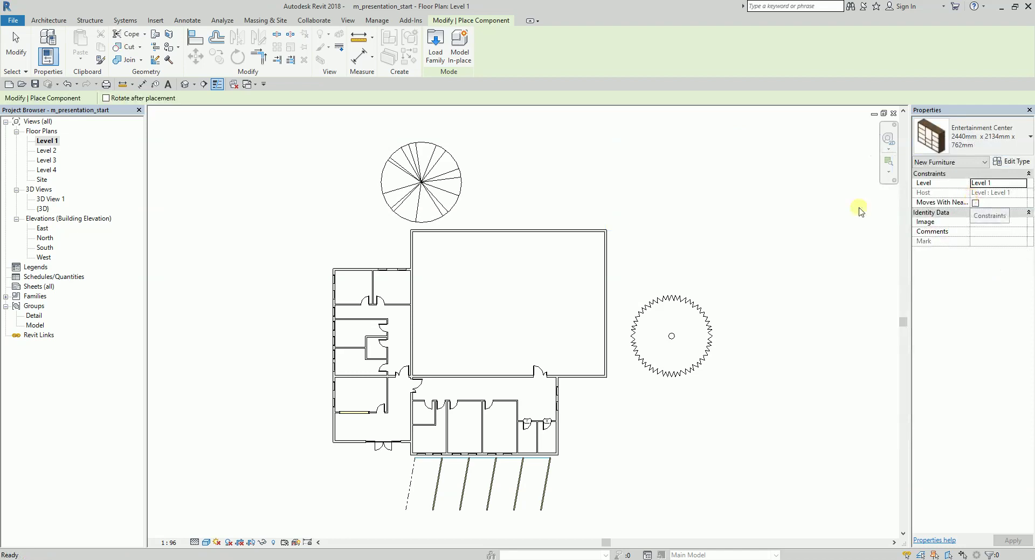
middle_drag(463, 362, 586, 223)
scroll(549, 268, up, 1)
scroll(505, 287, up, 5)
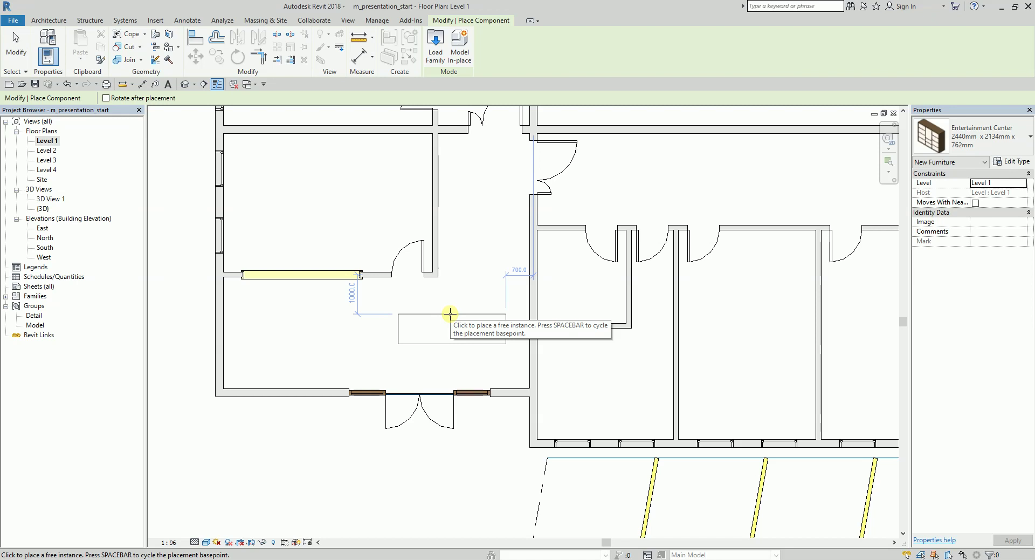
key(space)
key(space)
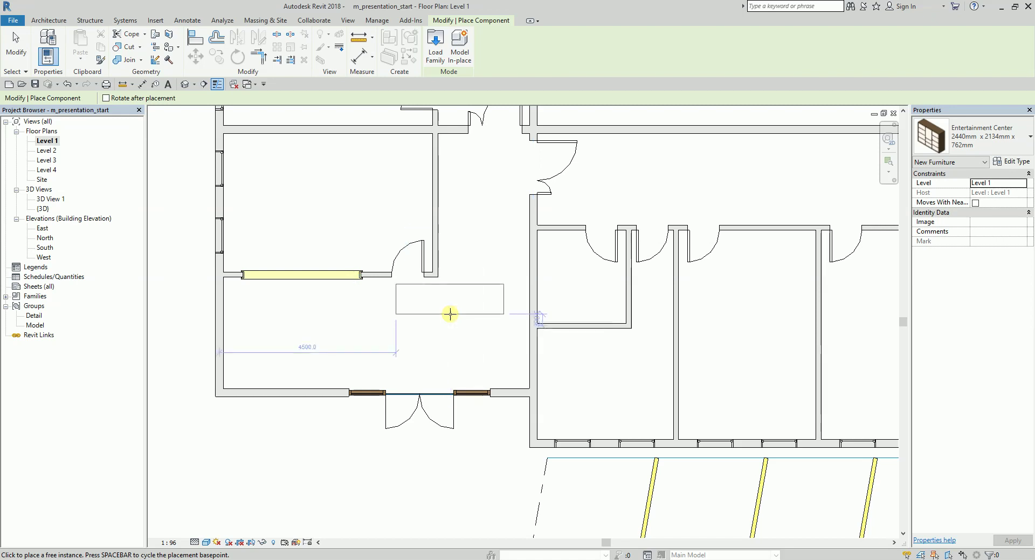
key(space)
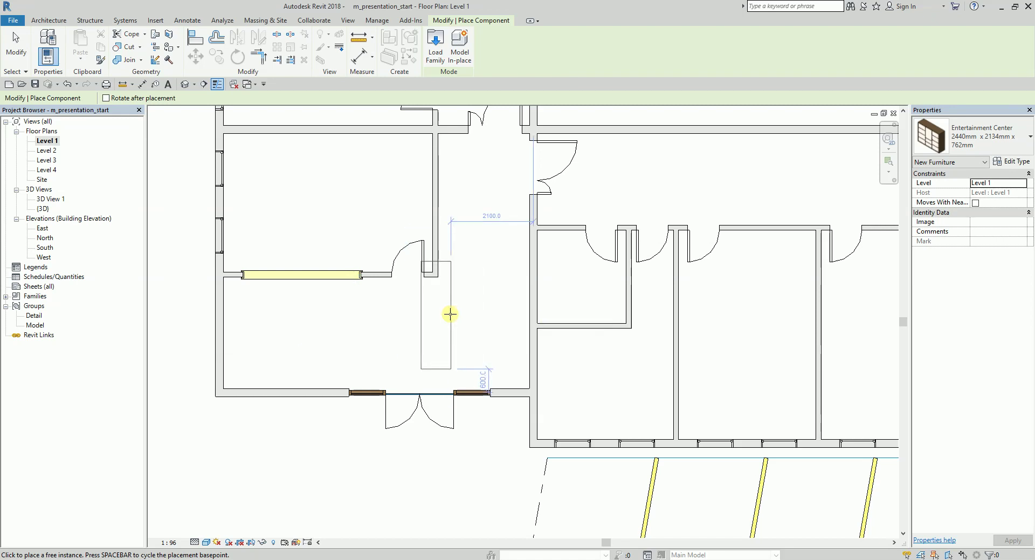
click(524, 333)
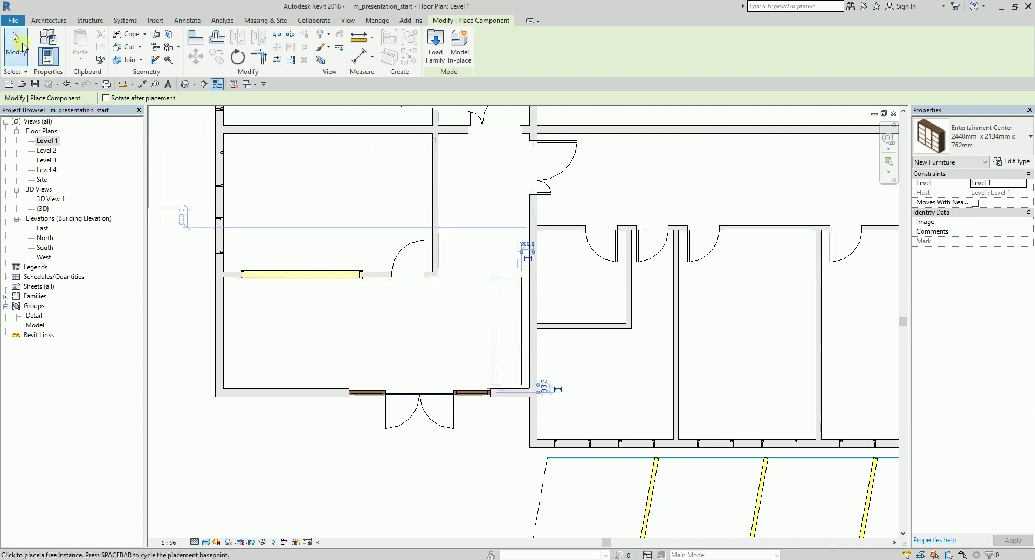
click(21, 45)
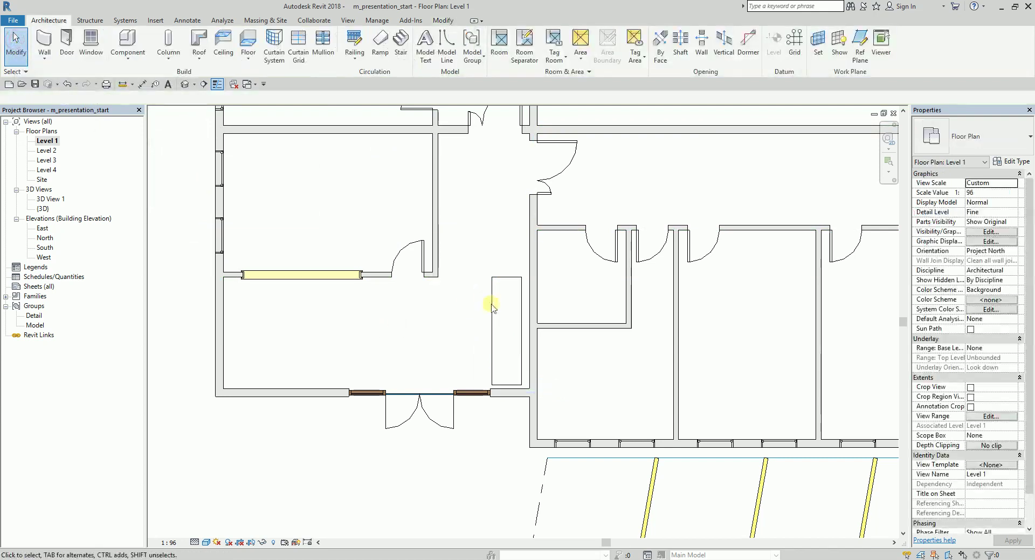
Nudge the placed entertainment center two increments closer to the room's east wall
click(522, 326)
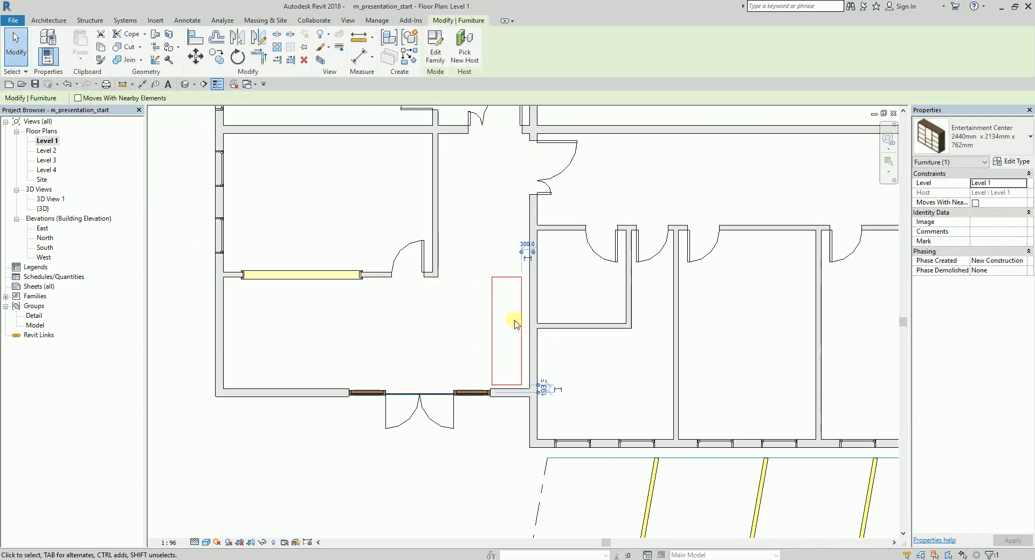
key(Right)
key(Right)
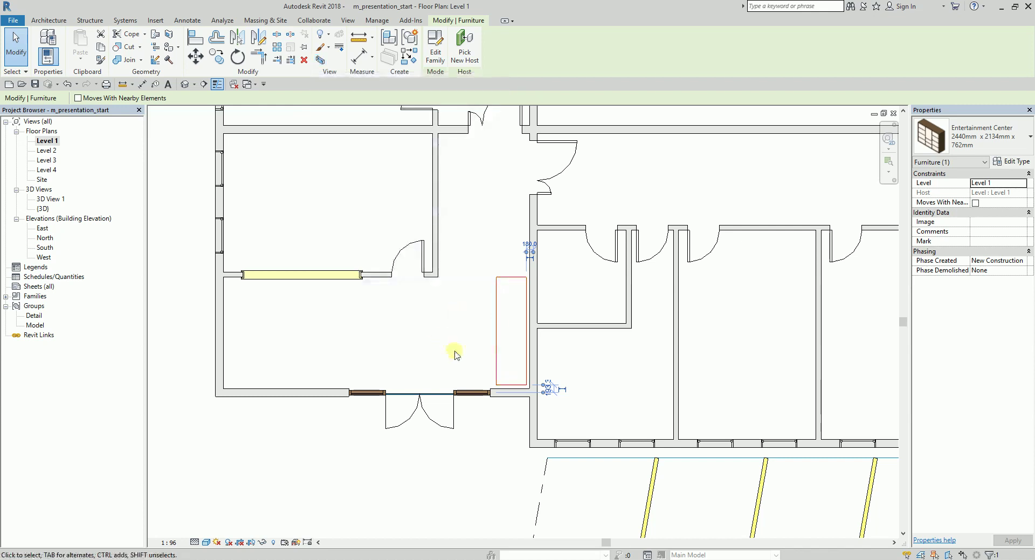
Isolate the entertainment center in a 3D selection box and orbit around to its open front side
click(499, 339)
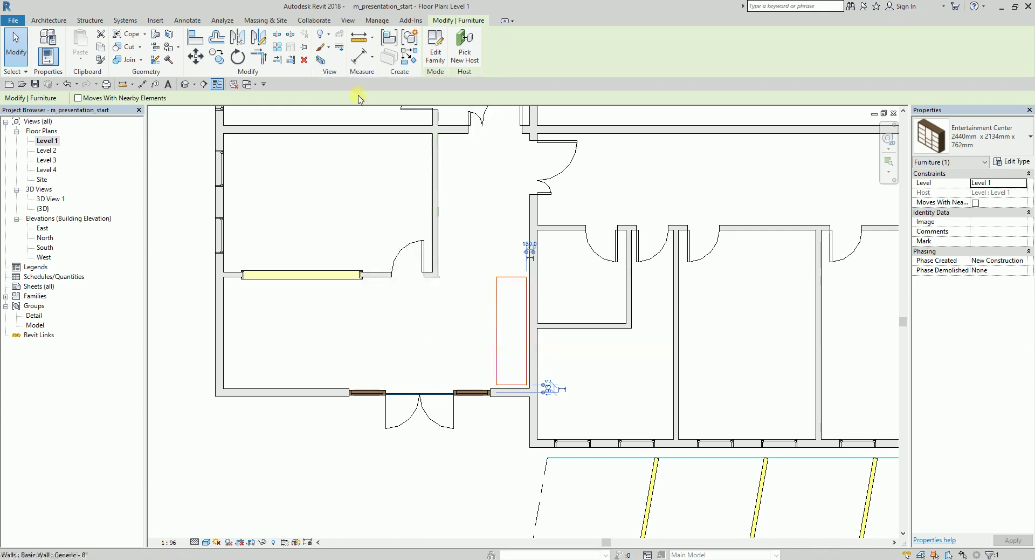
click(320, 60)
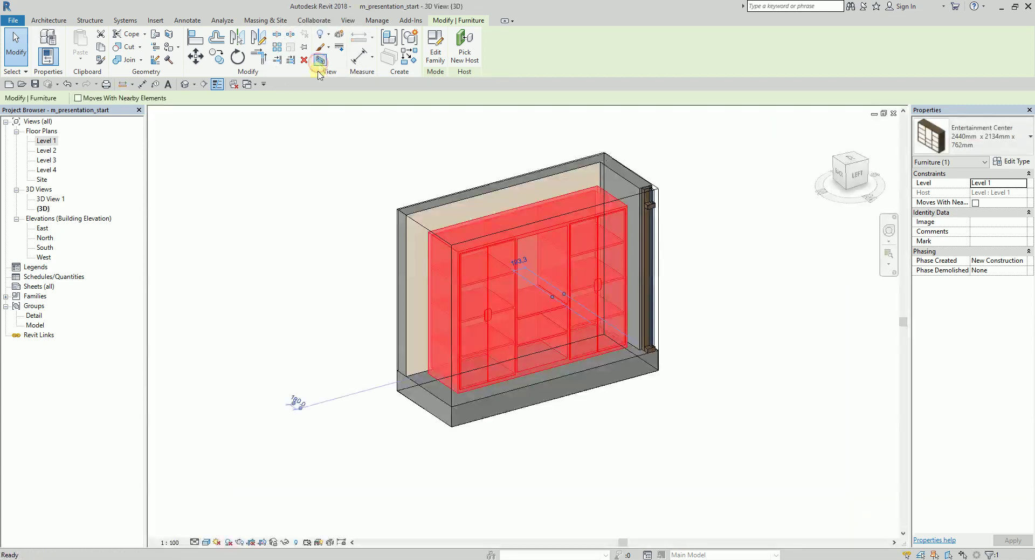
click(752, 198)
shift+middle_drag(776, 373, 730, 376)
click(311, 339)
shift+middle_drag(523, 416, 594, 388)
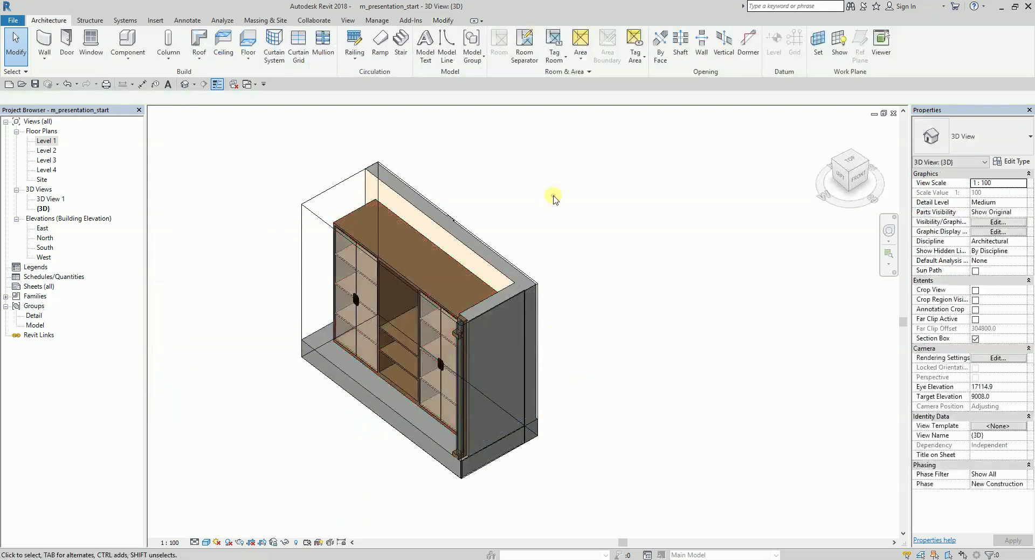
Extend the 3D section box outward from the entertainment center's open side to include more of the room
click(319, 218)
shift+middle_drag(312, 375, 467, 268)
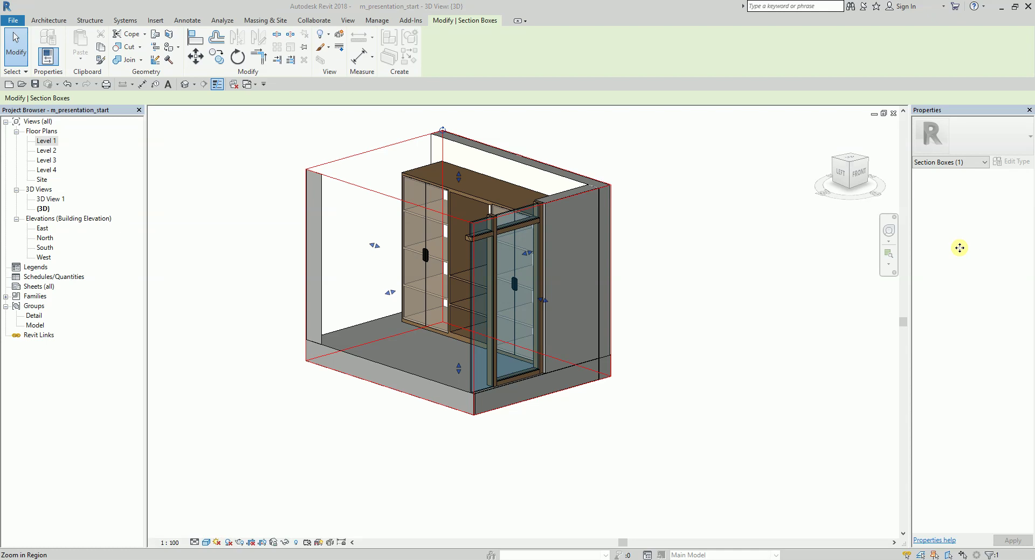
Place a 910mm x 910mm Planter on the Level 1 floor plan, outside in the wall corner beside the entrance double doors
double_click(47, 140)
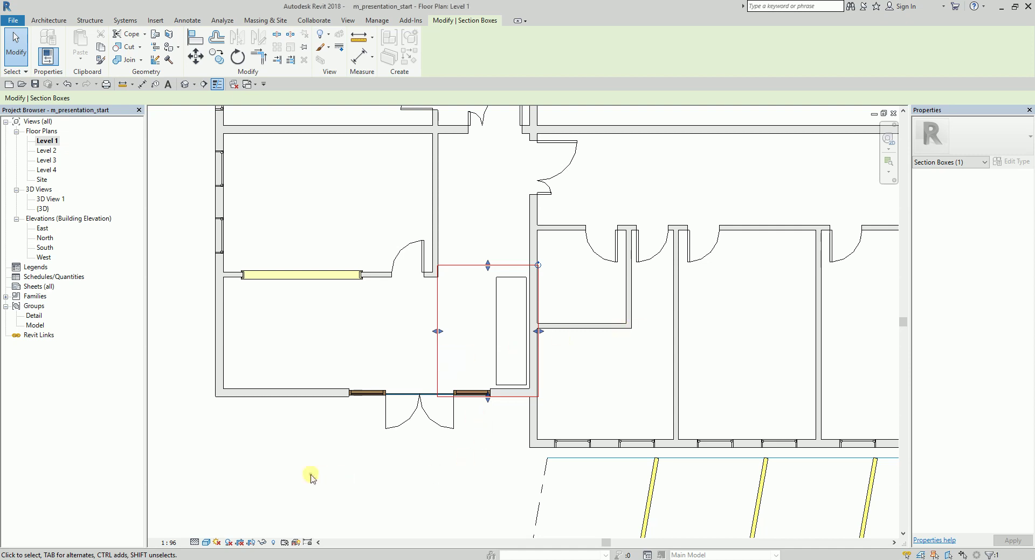
scroll(459, 416, down, 2)
scroll(474, 386, up, 4)
click(469, 371)
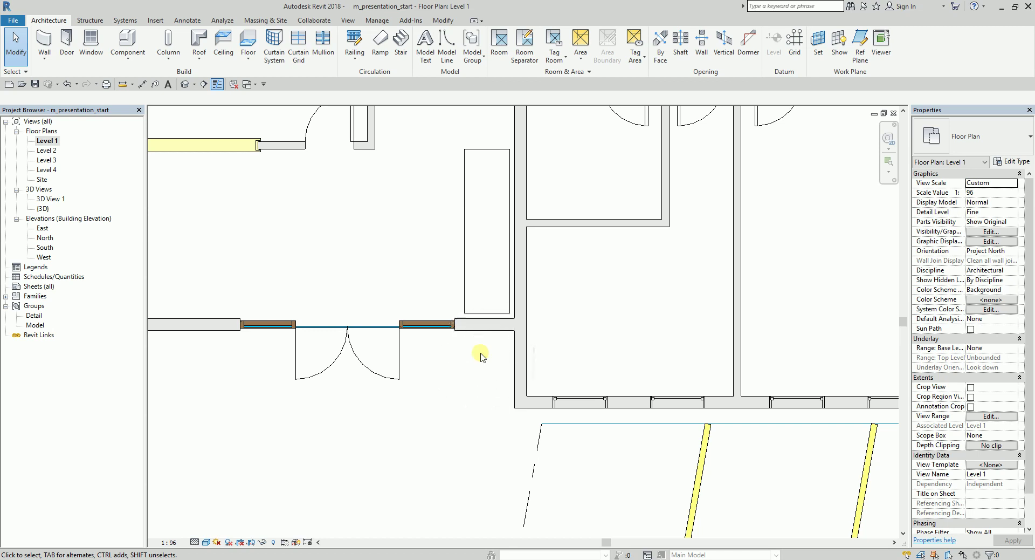
click(128, 40)
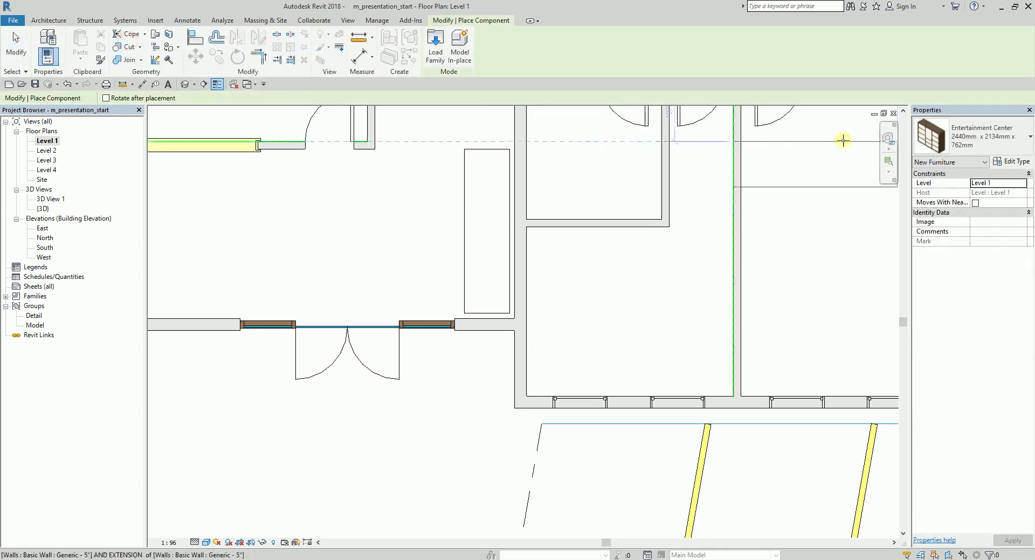
click(1010, 140)
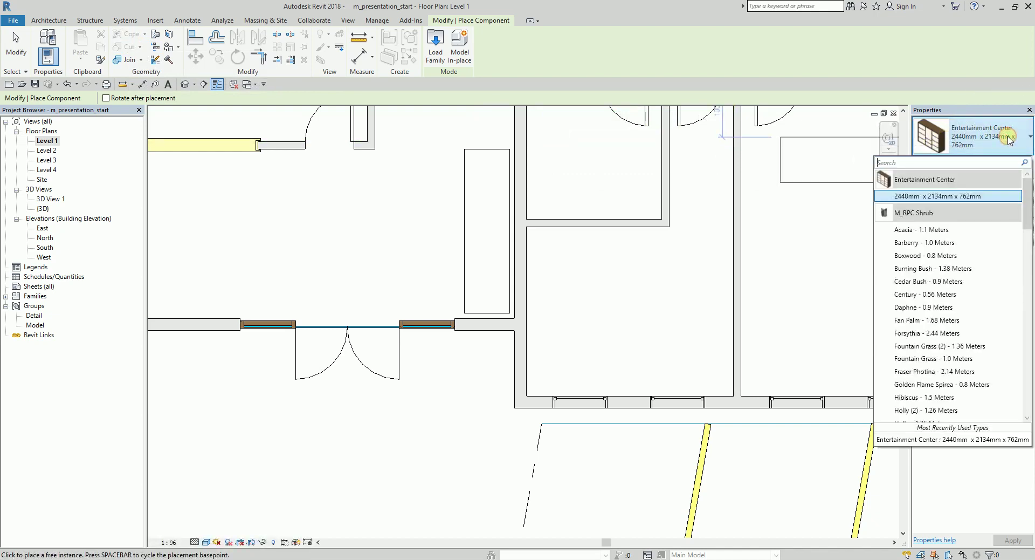
drag(1025, 200, 1010, 430)
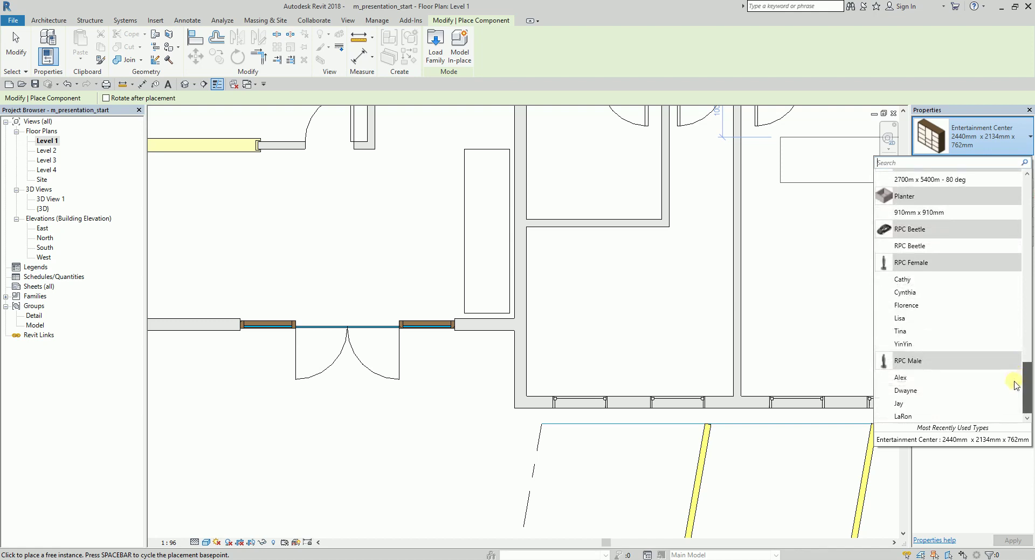
mouse_move(914, 216)
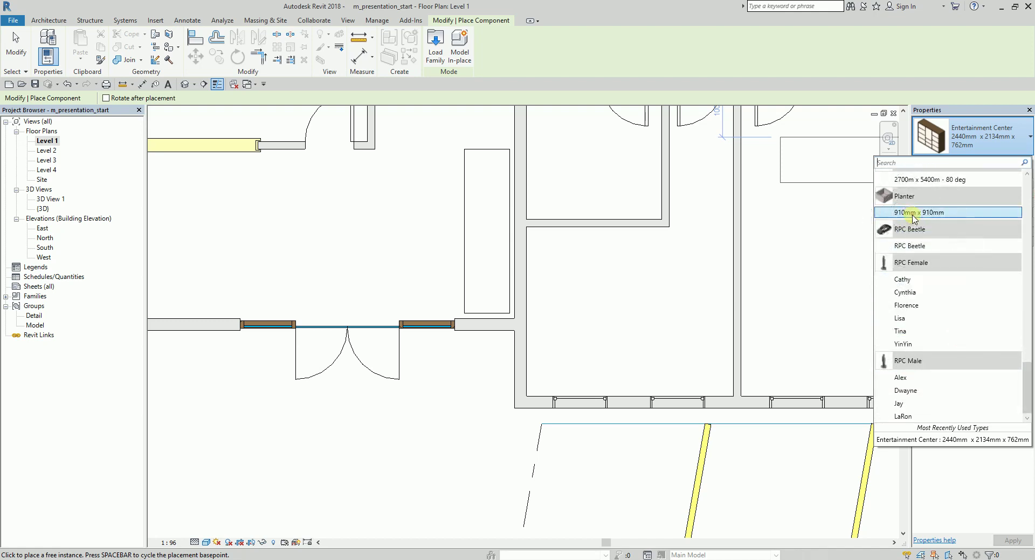
click(914, 213)
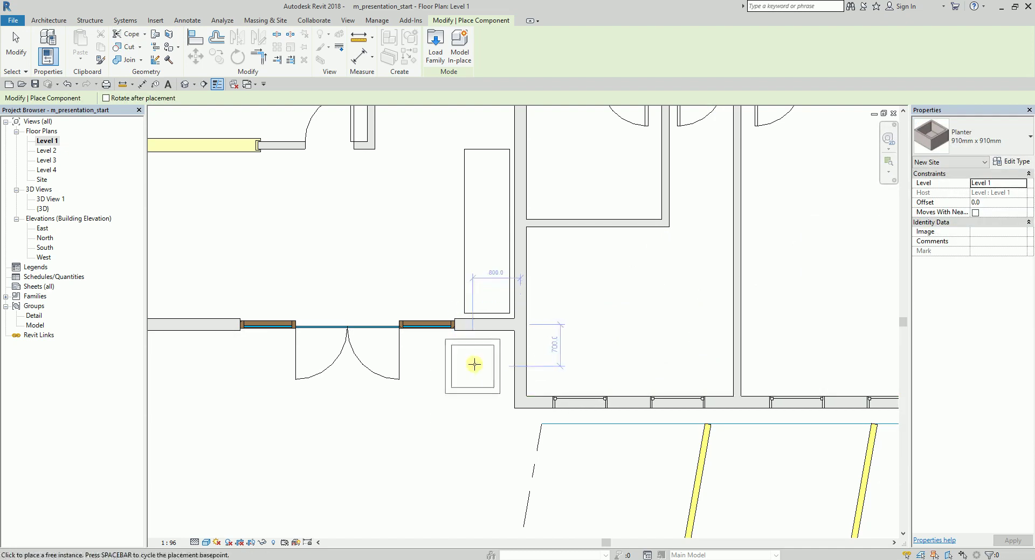
scroll(474, 361, up, 3)
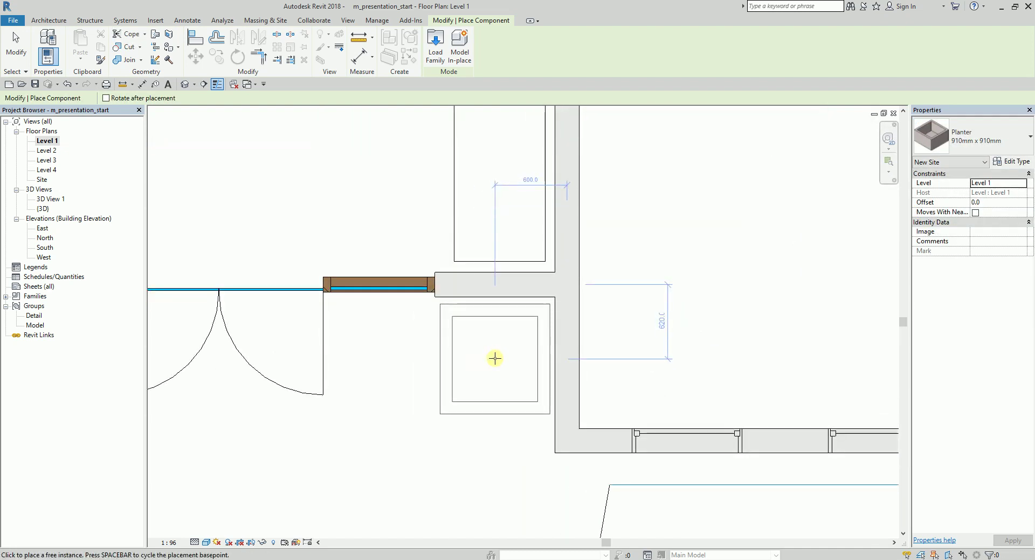
click(495, 357)
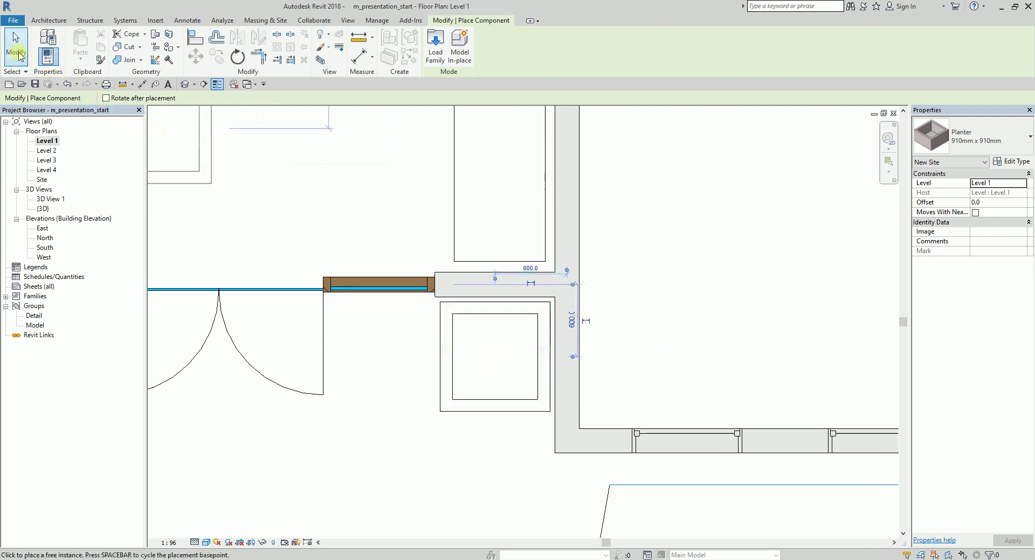
click(17, 52)
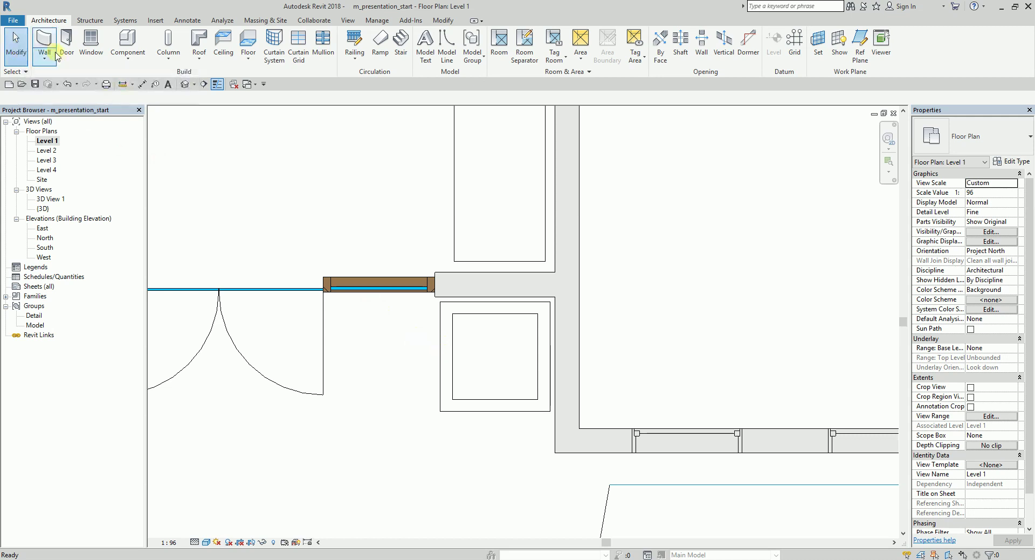
Turn off the section box in the {3D} view and inspect the planter and entertainment center around the entrance doors
click(185, 84)
scroll(396, 400, down, 1)
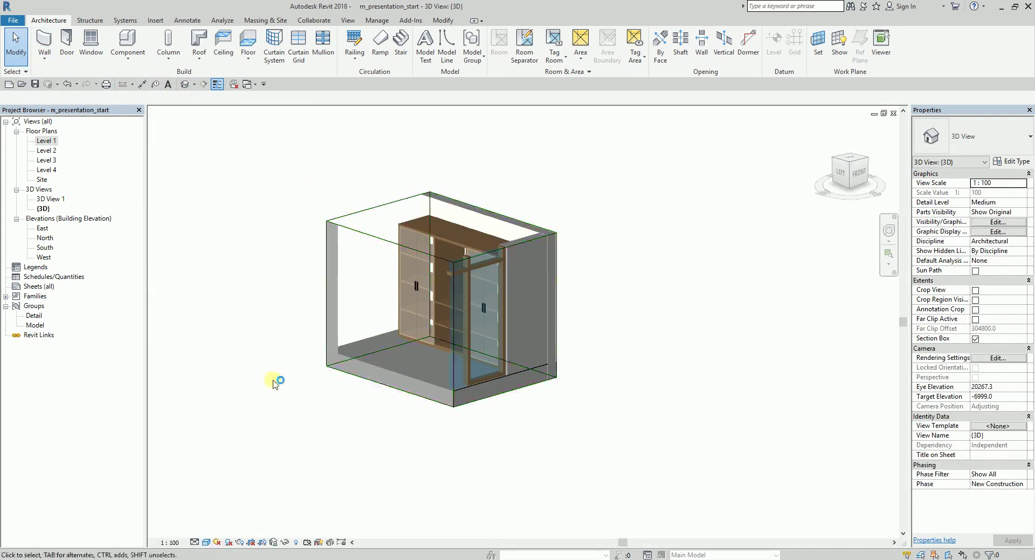
key(ctrl)
key(ctrl)
key(ctrl)
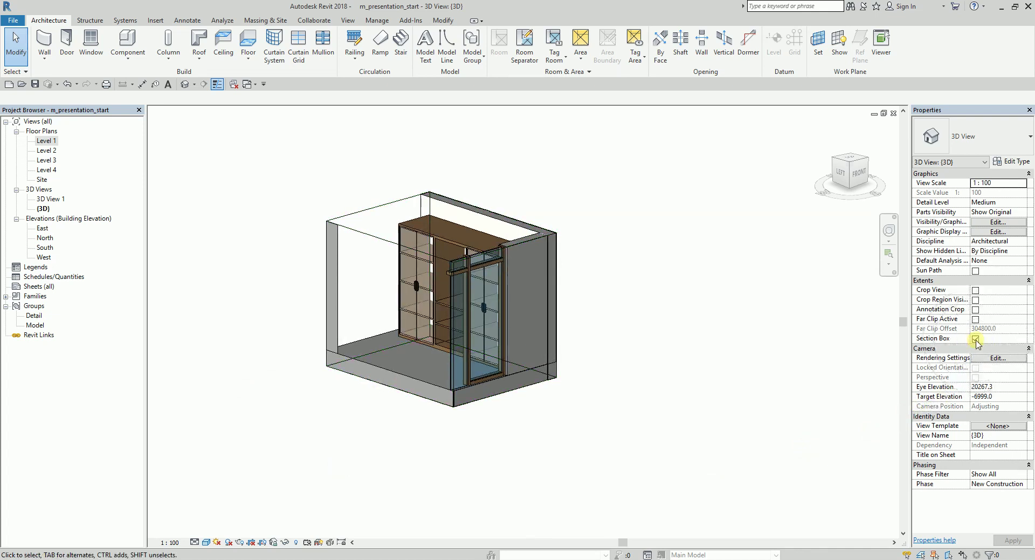
click(976, 339)
shift+middle_drag(554, 411, 632, 396)
scroll(513, 352, up, 5)
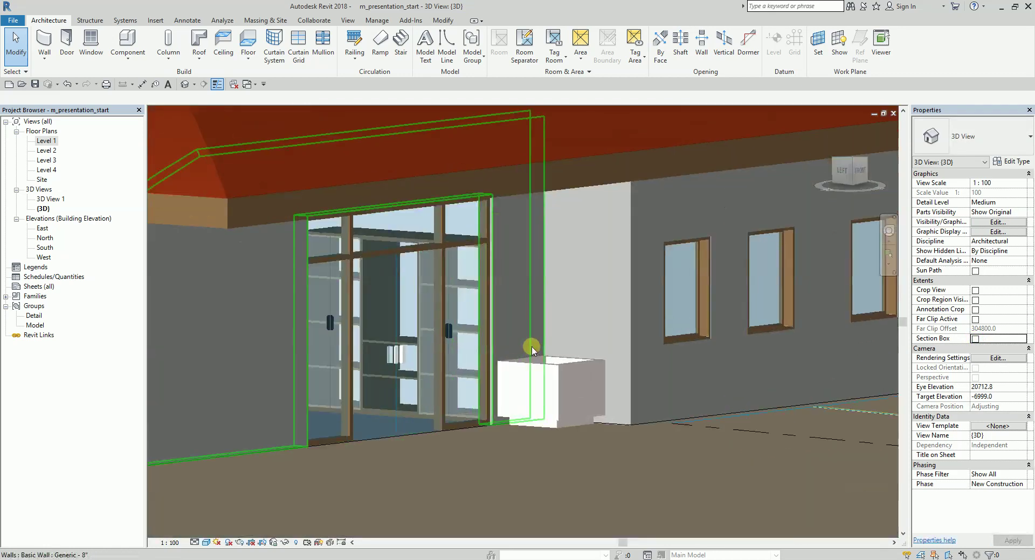
scroll(528, 449, down, 5)
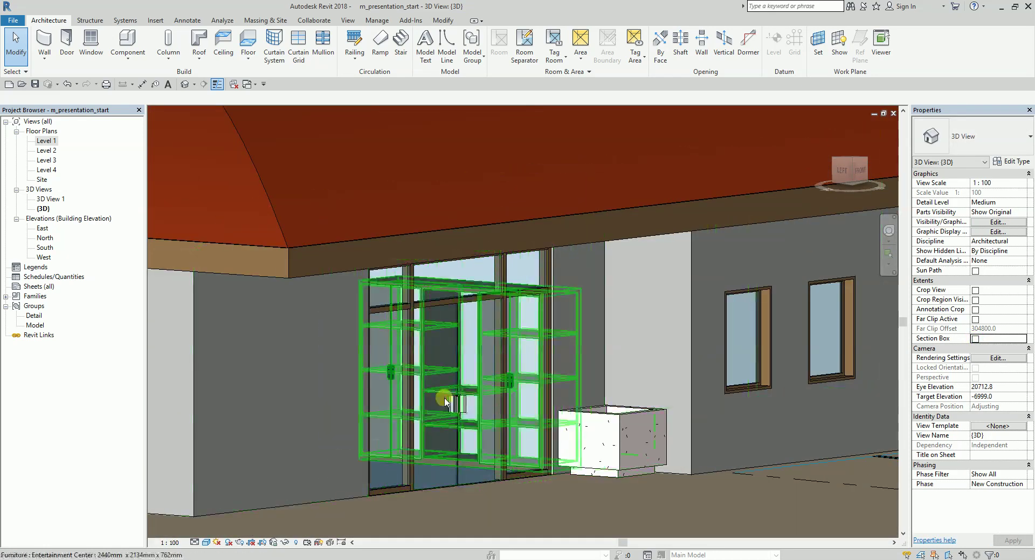
shift+middle_drag(435, 388, 464, 444)
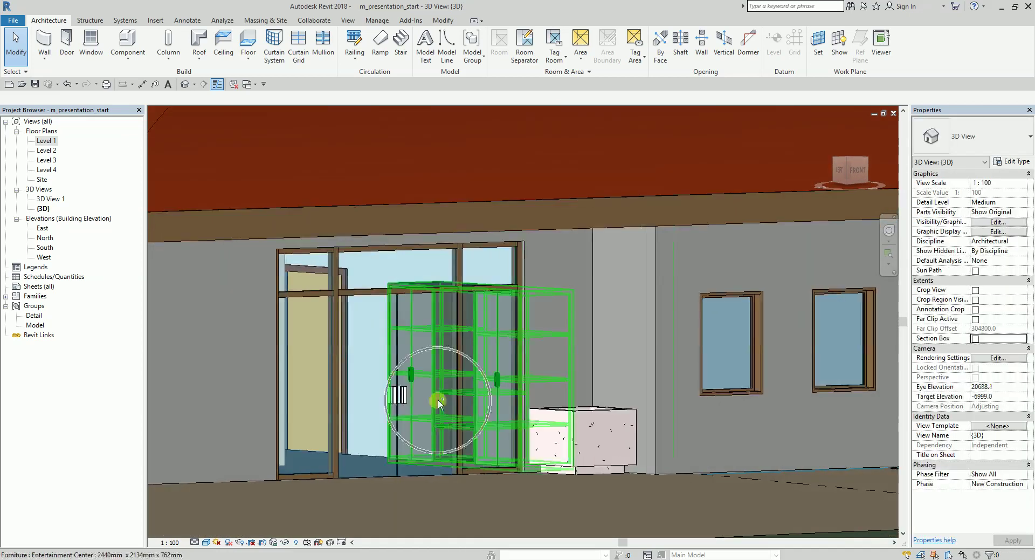
shift+middle_drag(438, 400, 685, 555)
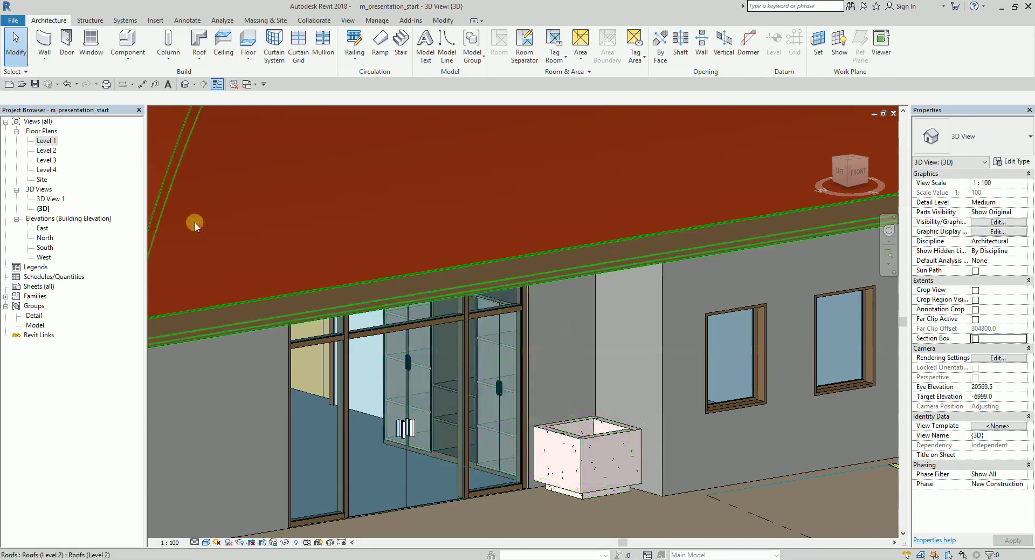
Place an M_RPC Shrub of type Hydrangea - 1.12 Meters at the center of the planter on the Level 1 floor plan
double_click(48, 142)
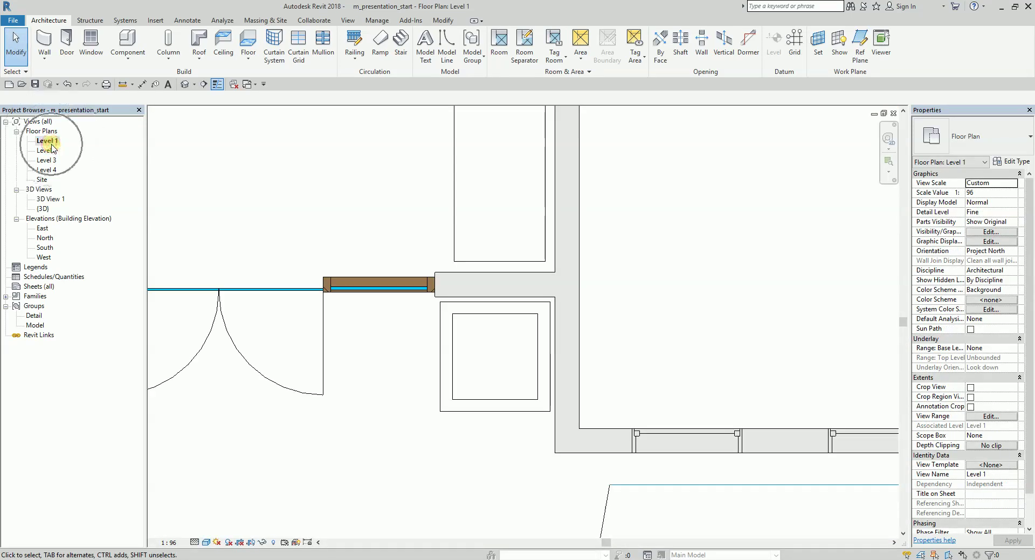
click(128, 43)
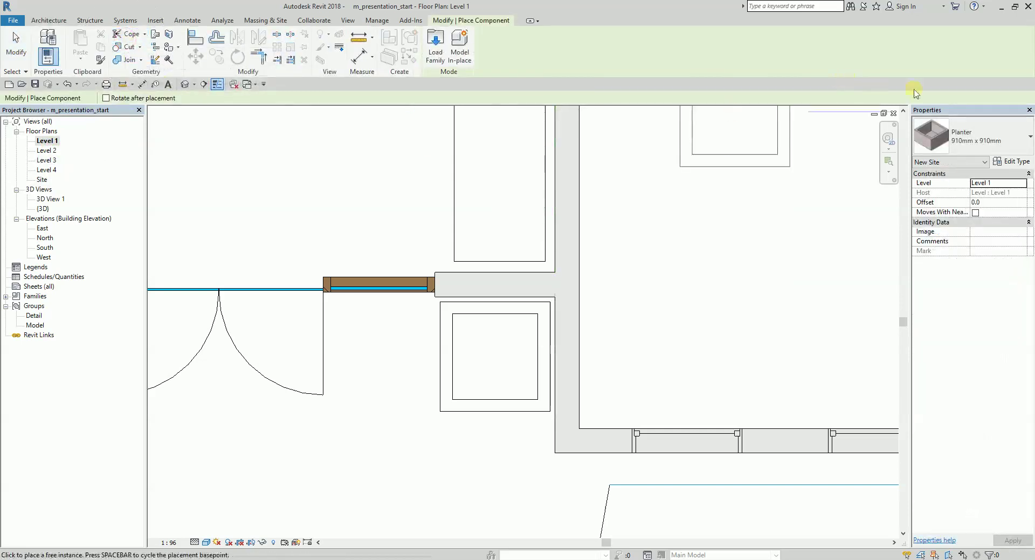
click(1025, 139)
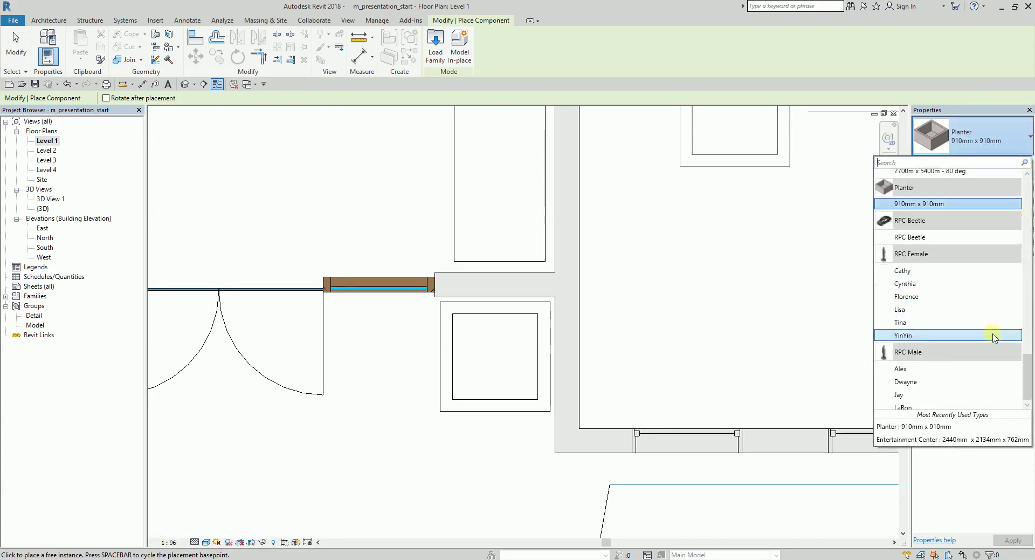
drag(1027, 368, 1021, 187)
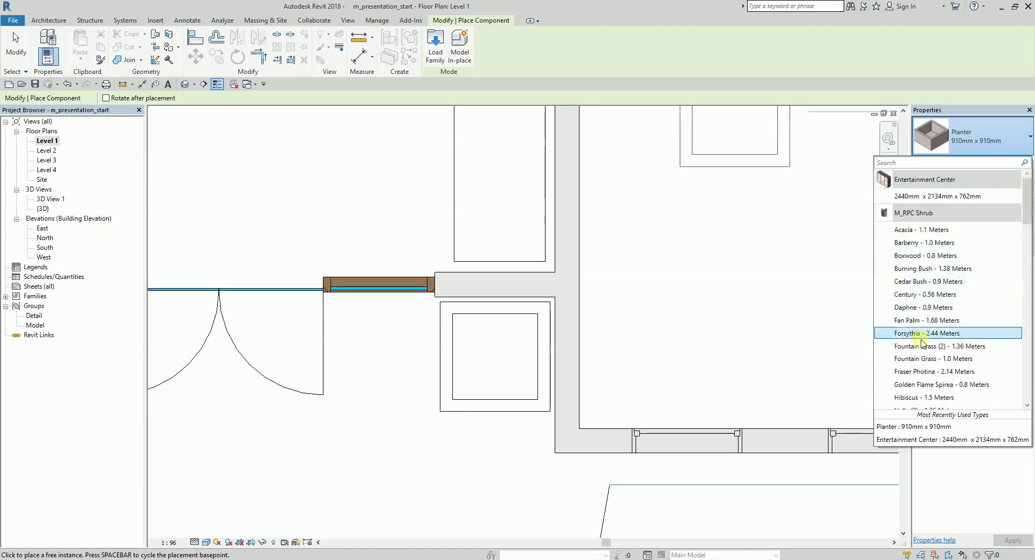
scroll(943, 372, down, 2)
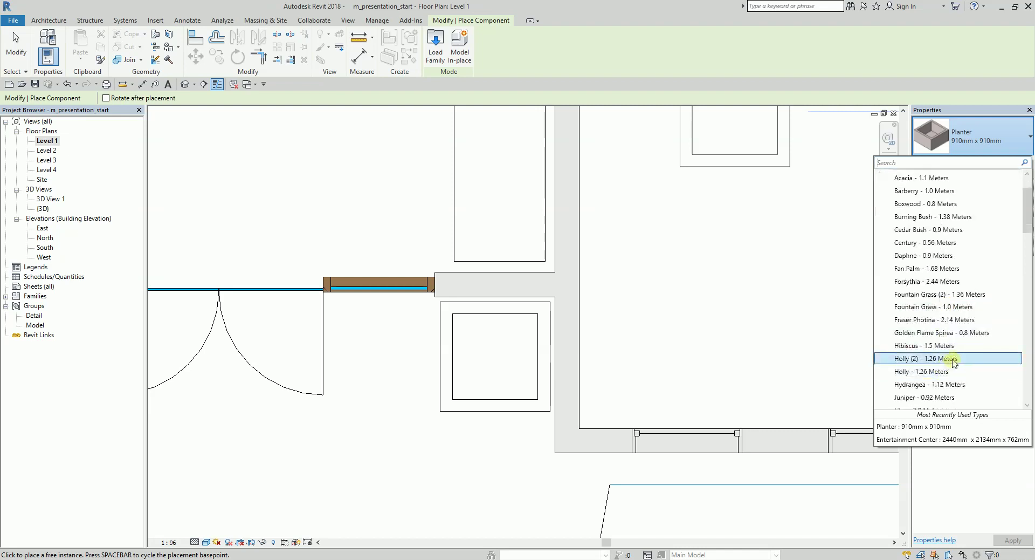
click(937, 387)
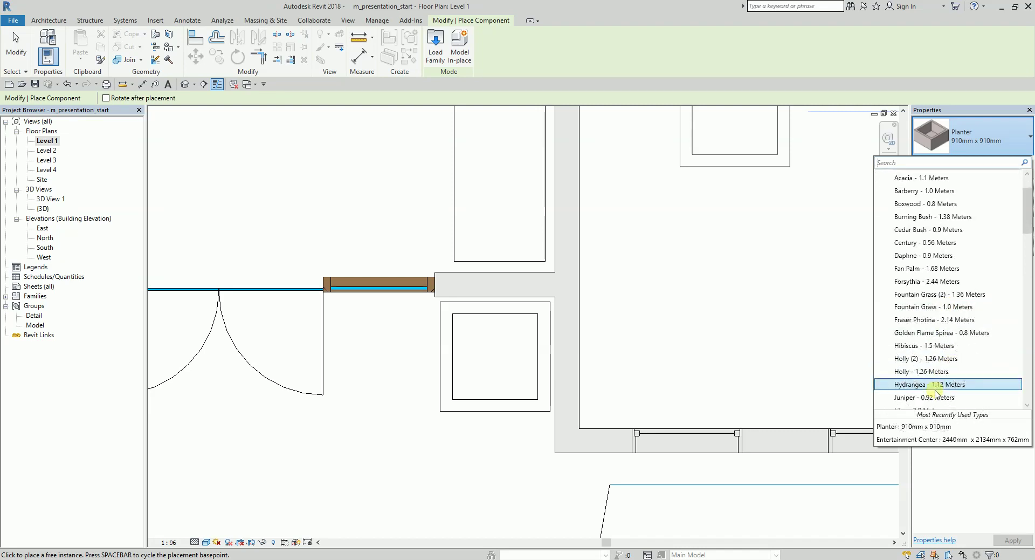
click(936, 386)
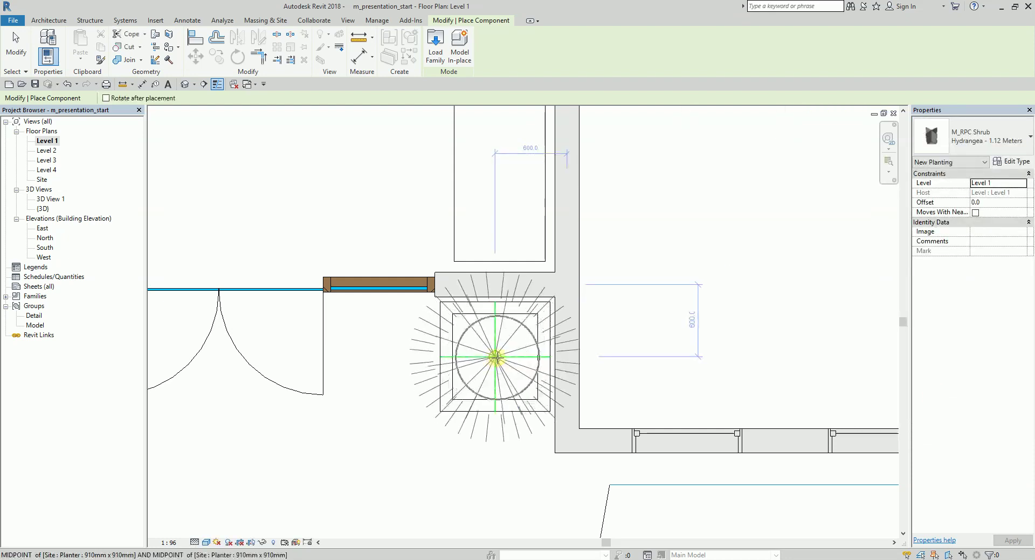
click(495, 356)
click(204, 199)
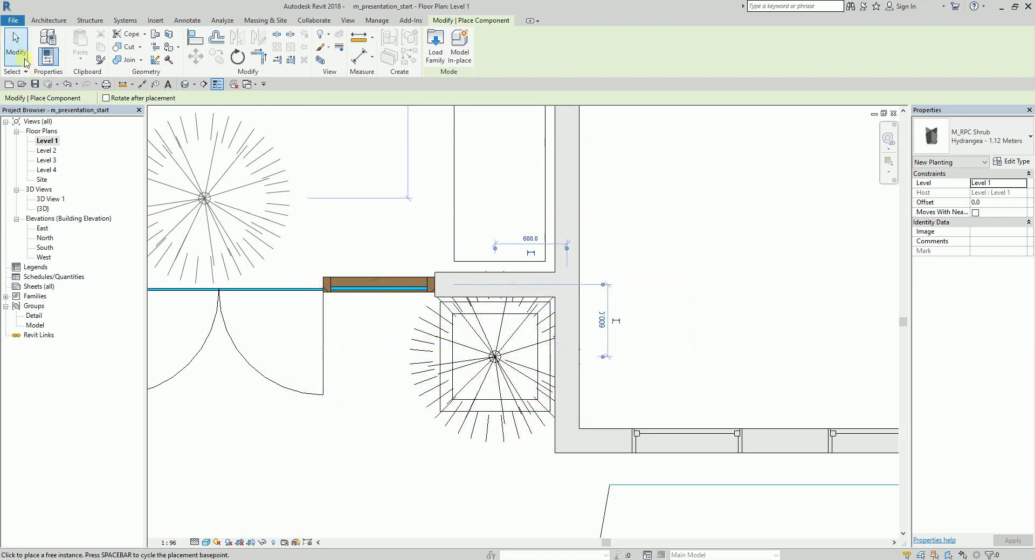
click(16, 51)
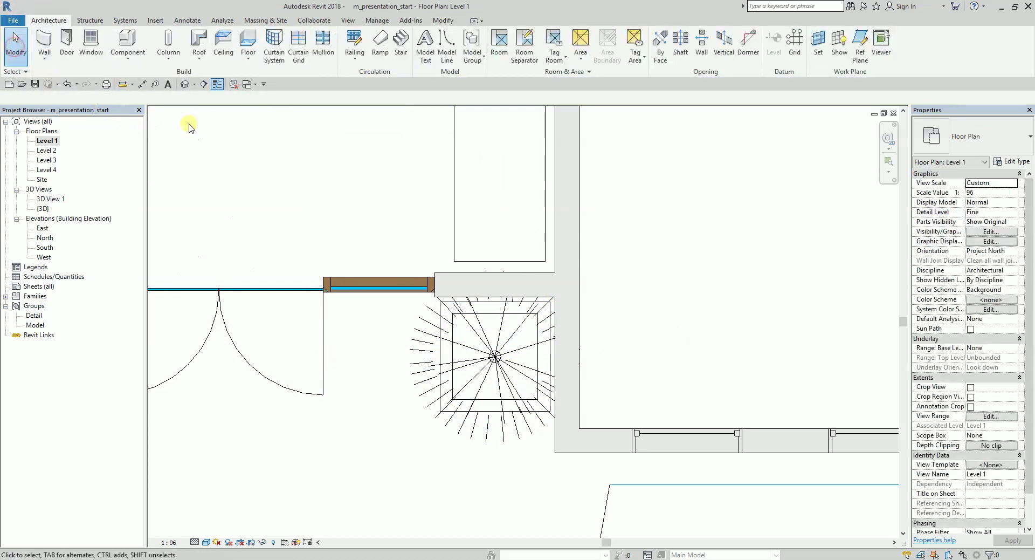
Examine how the hydrangea sits in the planter in the {3D} view, closing in from the entrance side
click(186, 85)
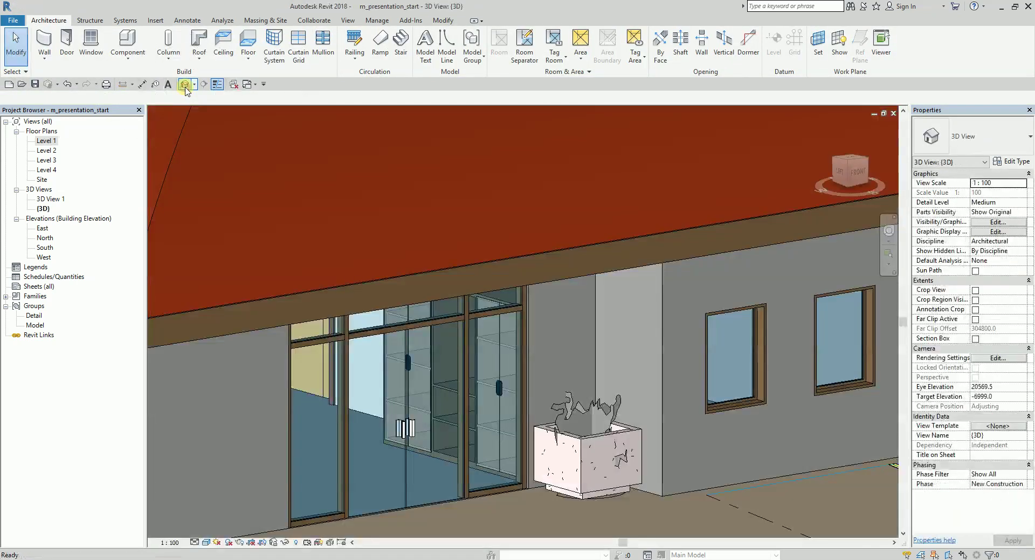
shift+middle_drag(480, 291, 479, 282)
scroll(613, 365, up, 3)
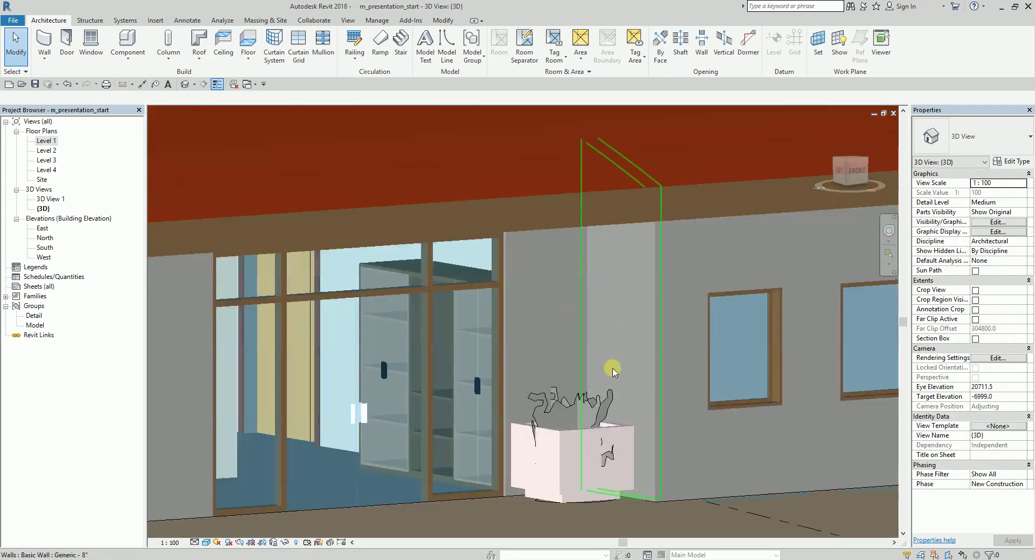
shift+middle_drag(549, 413, 565, 400)
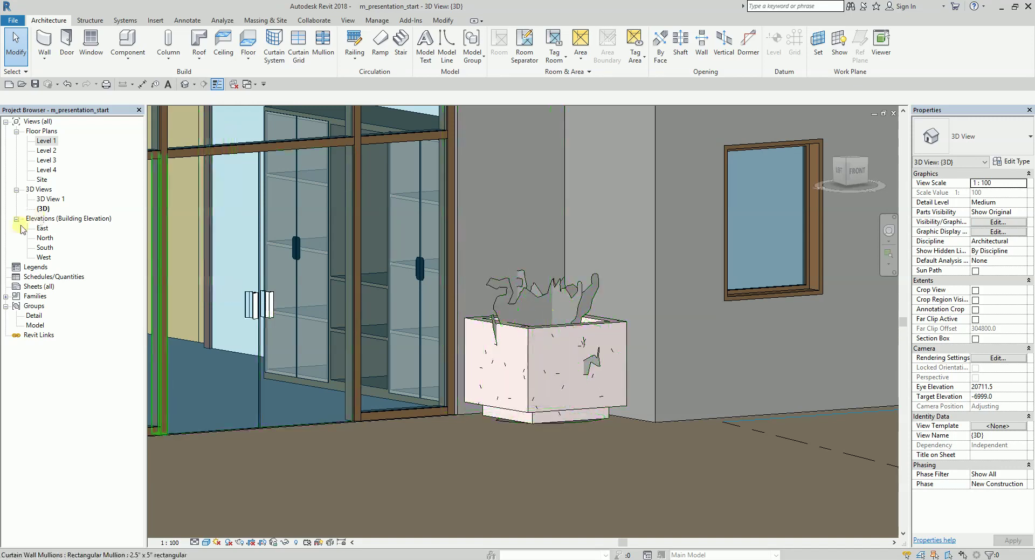
Move the hydrangea shrub up 762 mm in the South elevation, from the Level 1 line to the planter's top edge
double_click(42, 249)
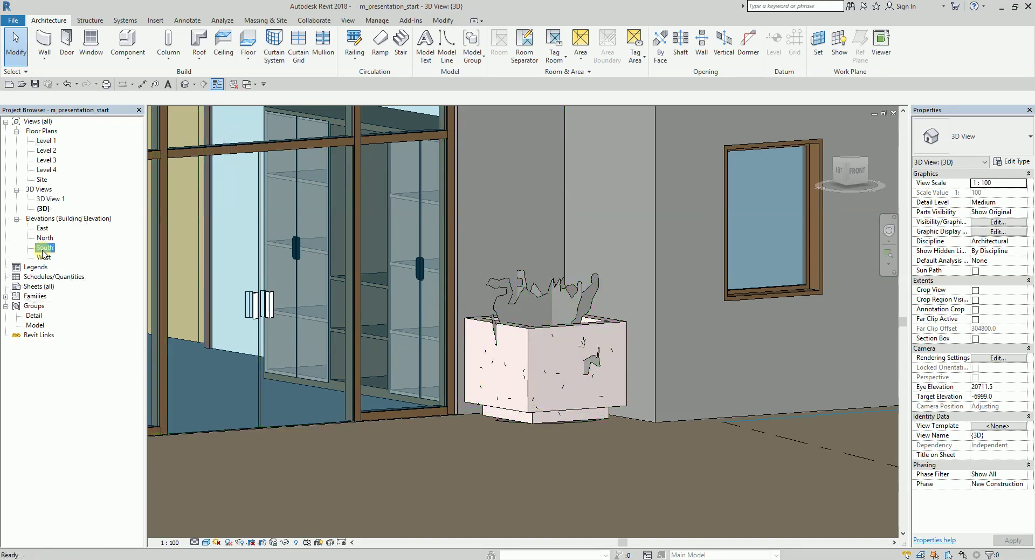
scroll(453, 378, up, 10)
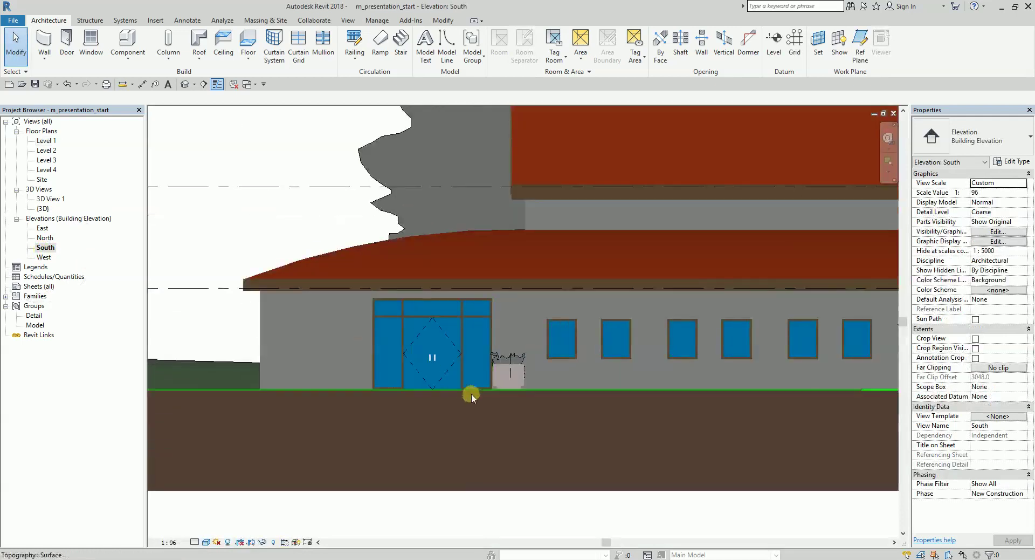
middle_drag(514, 364, 451, 369)
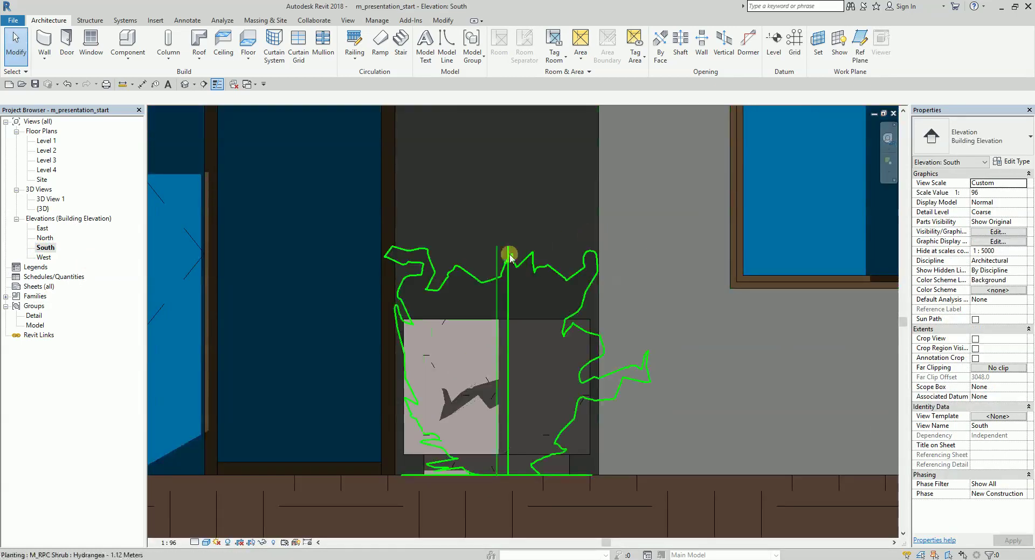
click(497, 277)
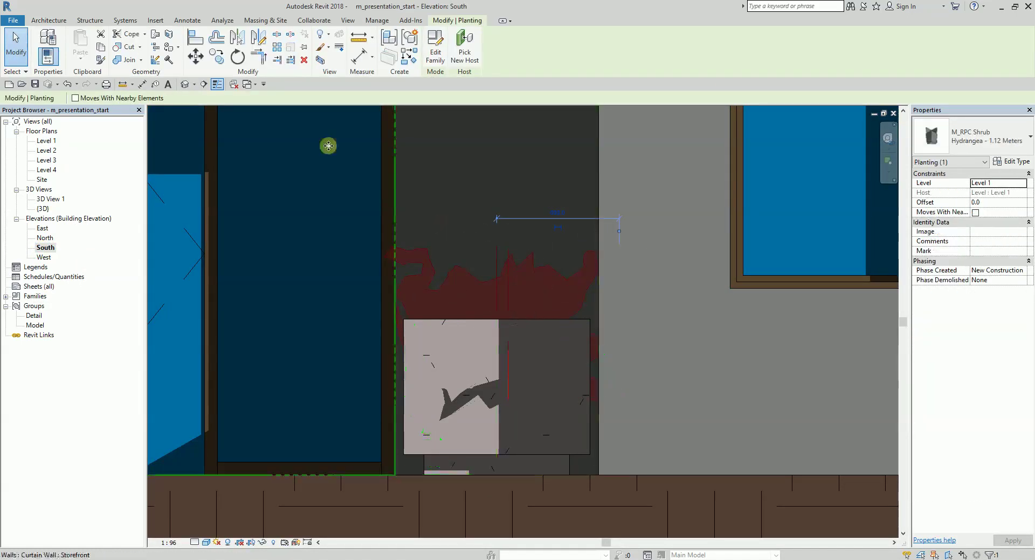
click(195, 56)
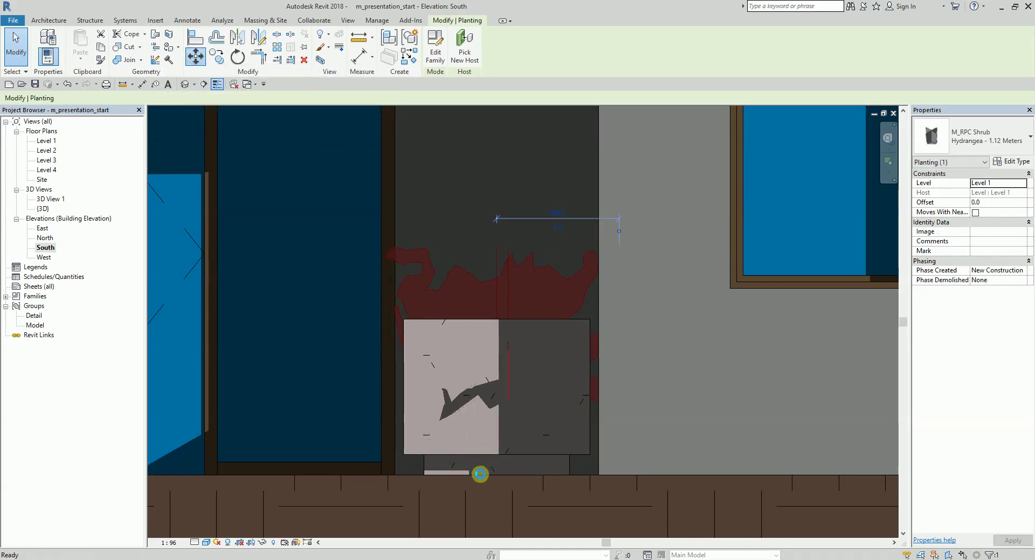
click(481, 474)
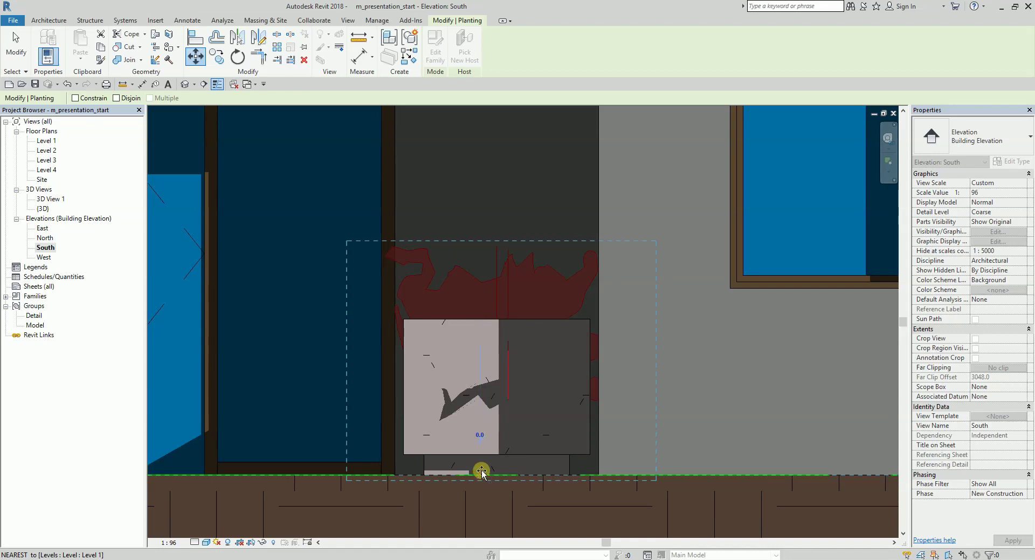
click(478, 318)
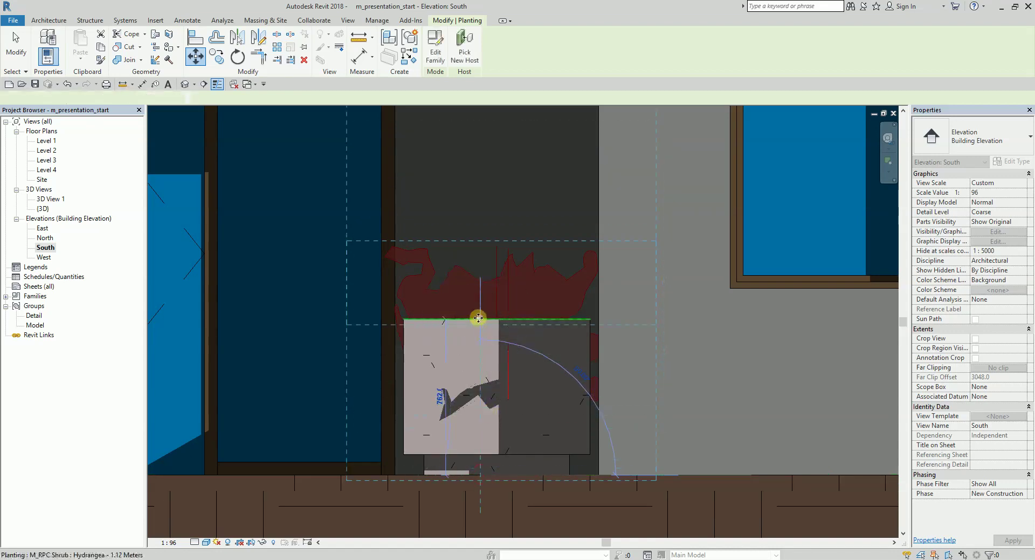
click(16, 48)
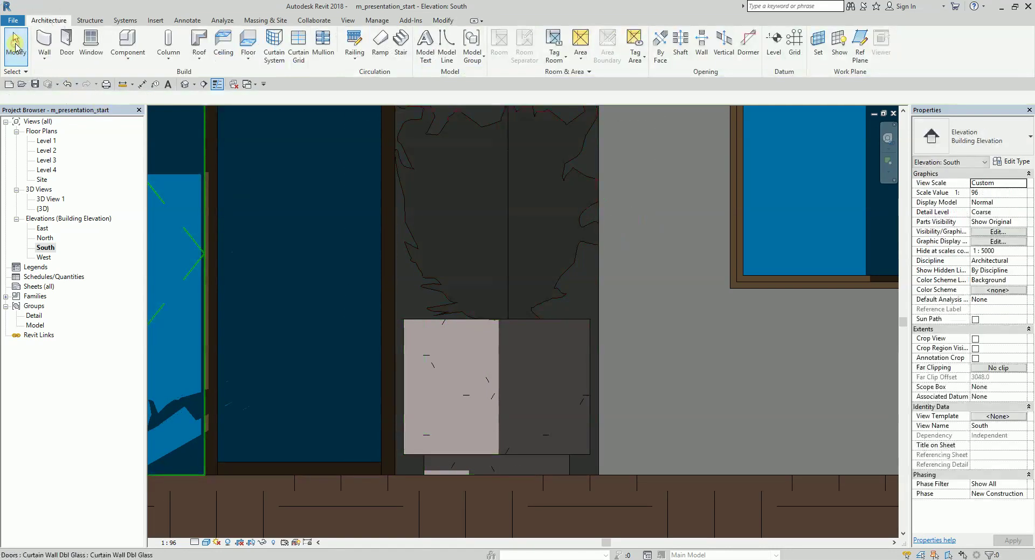
Show the {3D} view in the Realistic visual style and examine the hydrangea, planter and entrance from several angles
scroll(270, 302, down, 2)
scroll(270, 302, down, 2)
click(183, 83)
shift+middle_drag(459, 441, 624, 411)
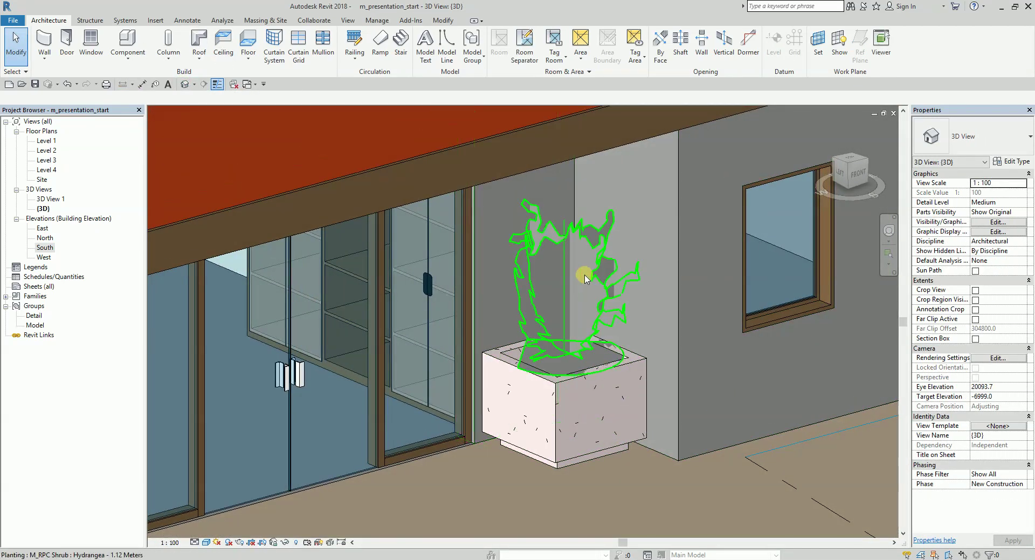
click(206, 542)
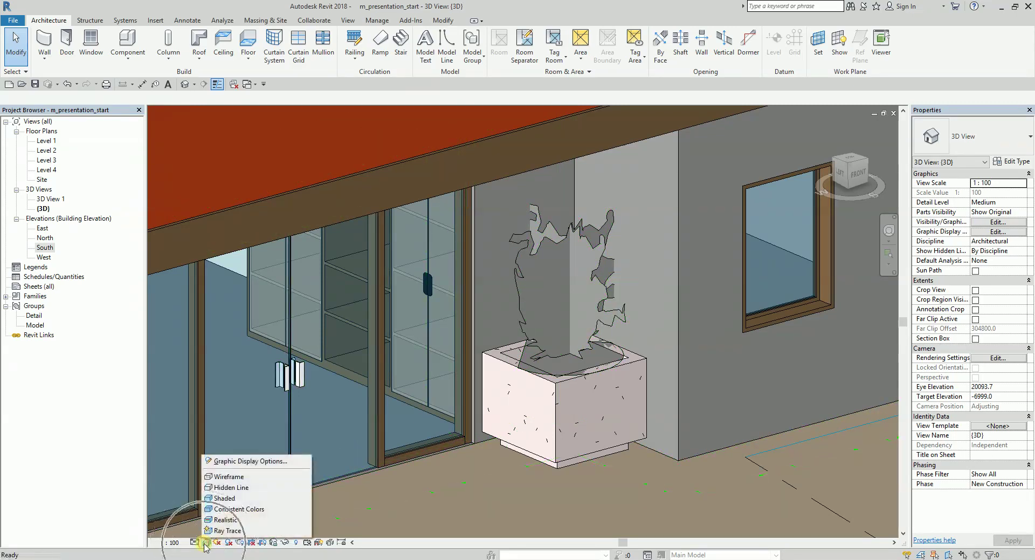
click(226, 520)
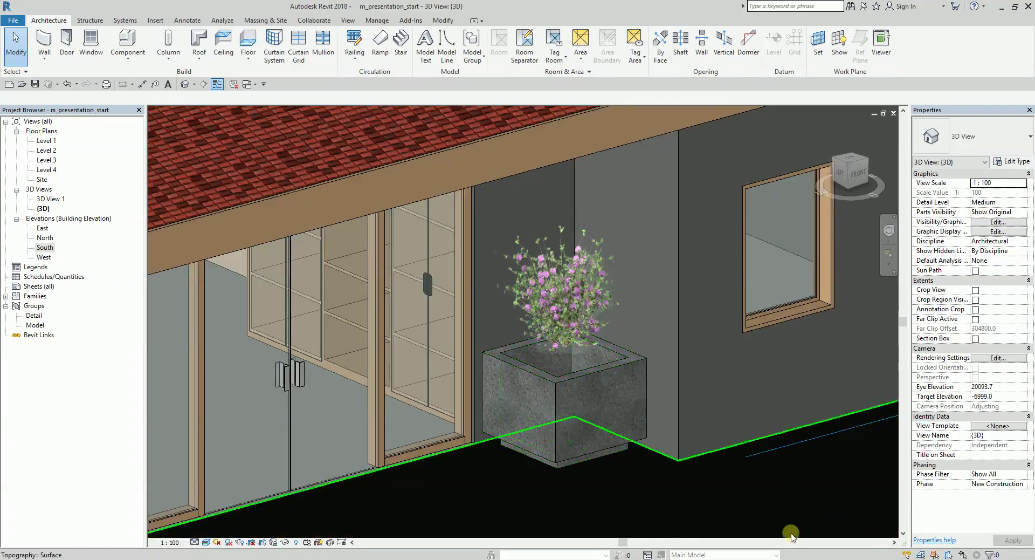
click(588, 310)
shift+middle_drag(588, 310, 694, 379)
click(20, 44)
shift+middle_drag(414, 449, 321, 557)
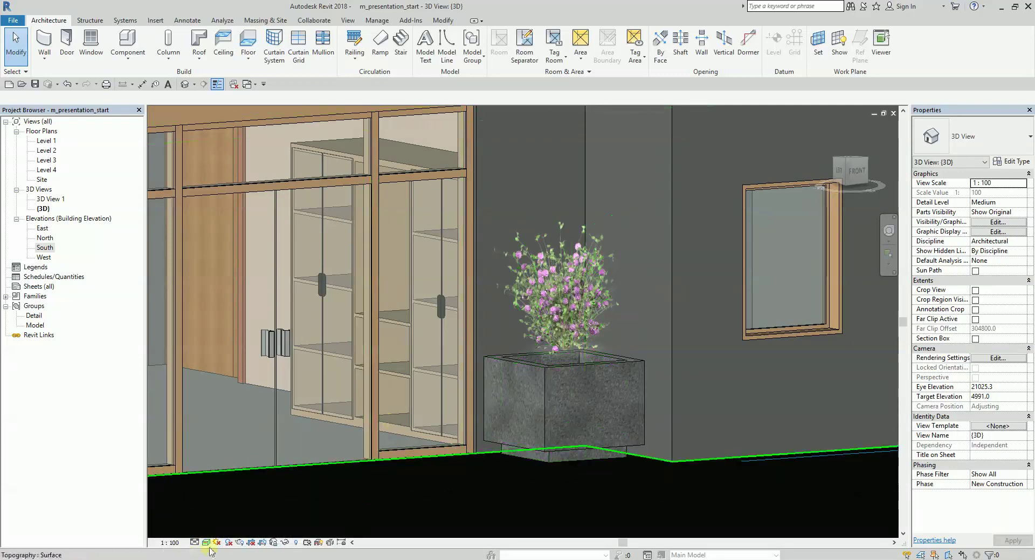
scroll(560, 313, down, 6)
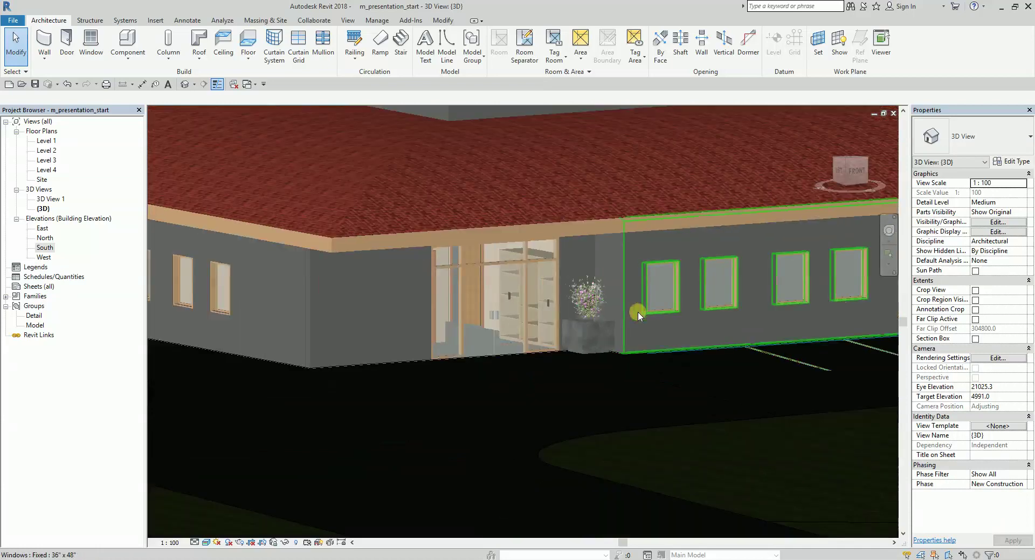
shift+middle_drag(558, 323, 587, 340)
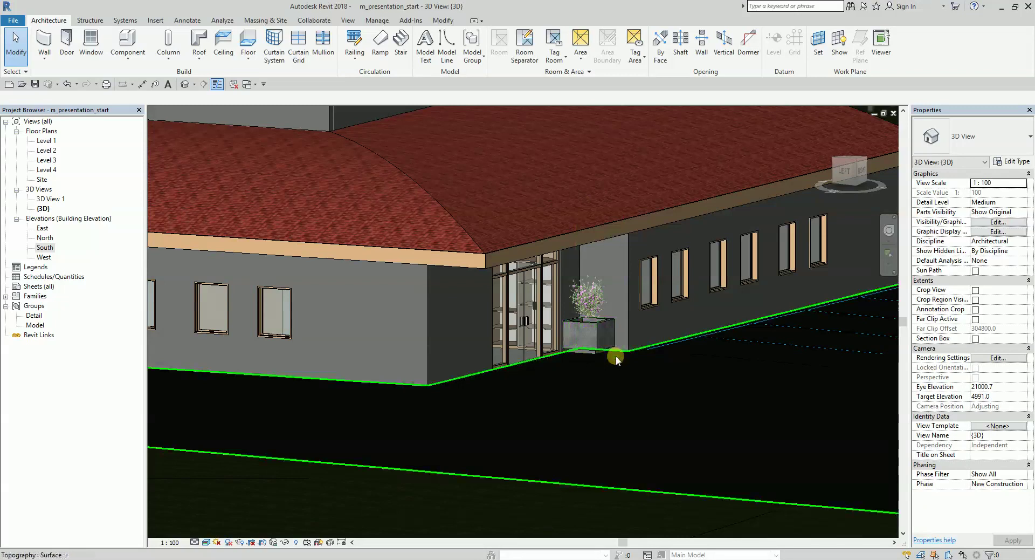
Set the {3D} view's visual style to Shaded
click(194, 542)
click(207, 542)
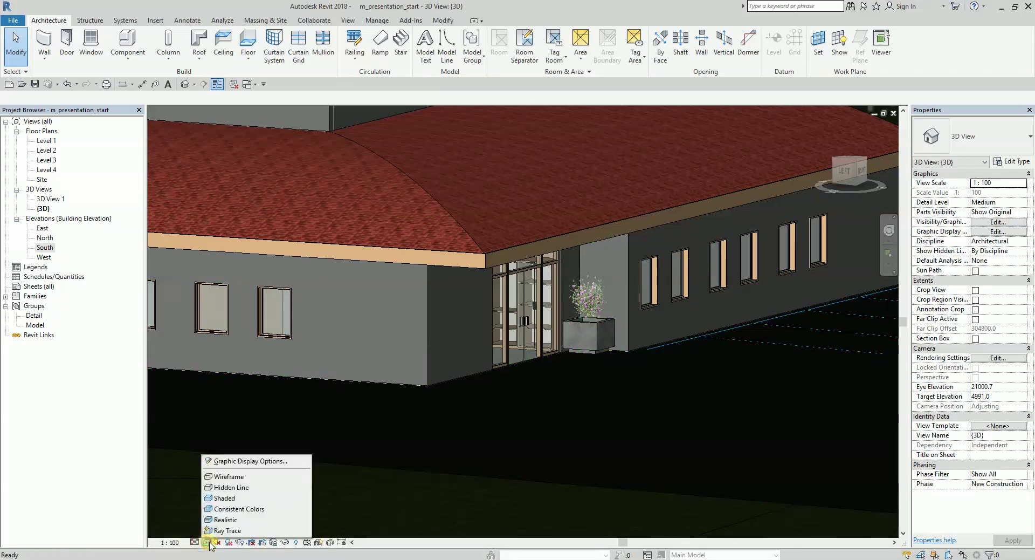
click(234, 498)
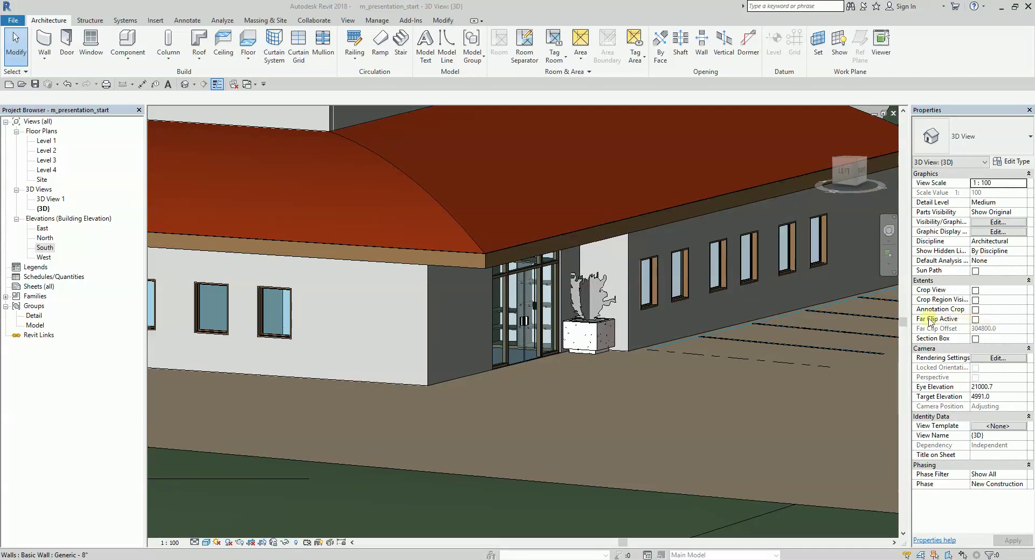
Open the Level 1 floor plan at the parking stalls and start placing a component
double_click(54, 142)
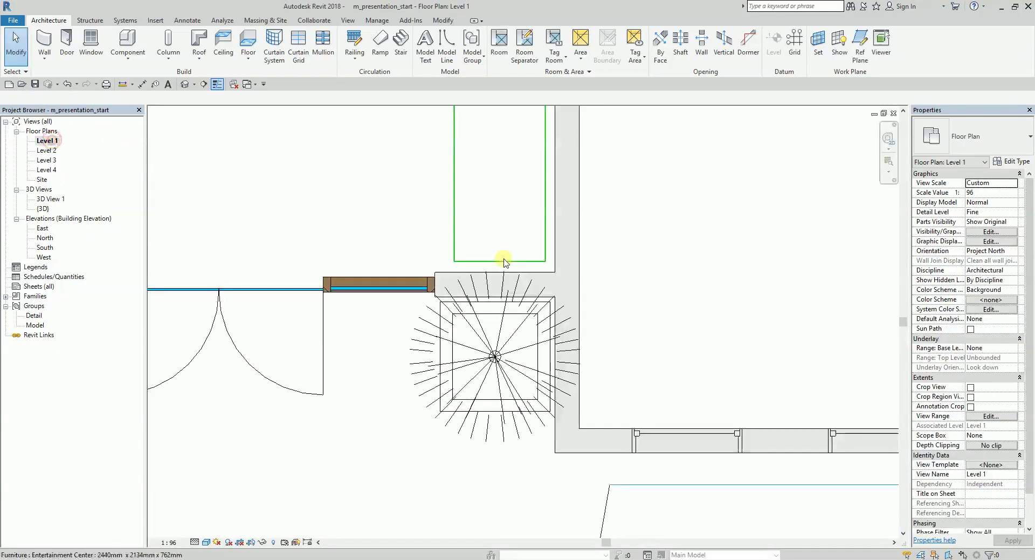
scroll(491, 358, down, 5)
scroll(527, 259, up, 3)
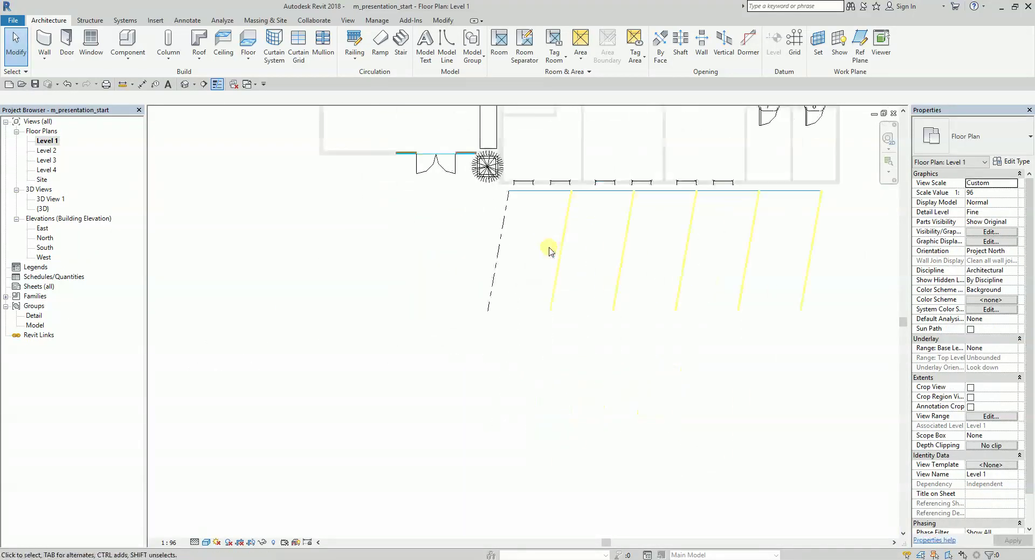
click(527, 259)
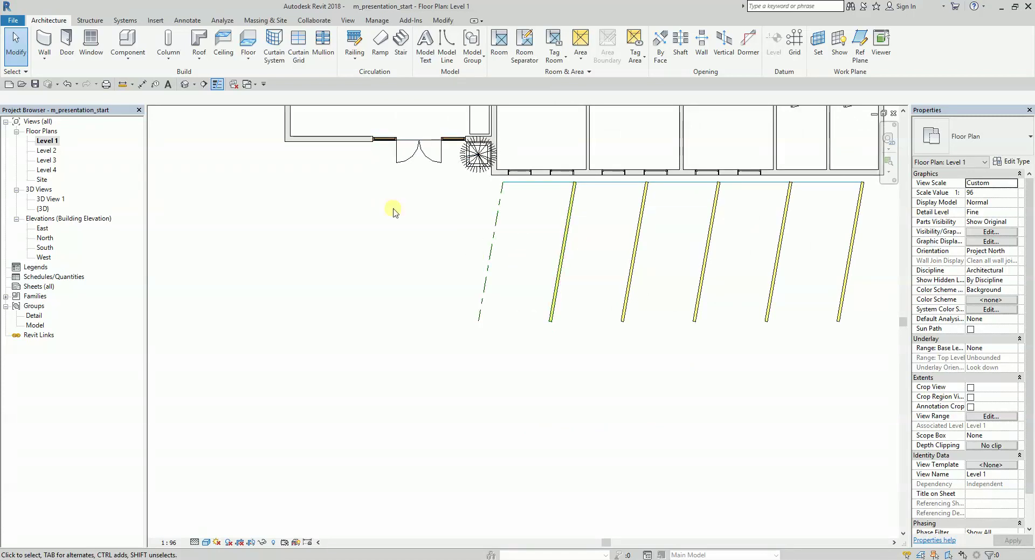
click(132, 45)
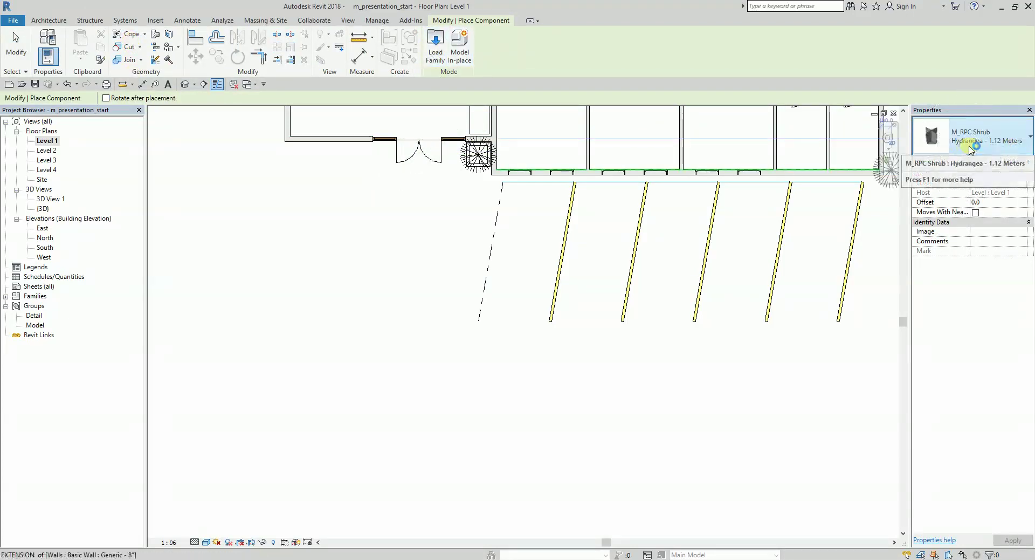
Preview the RPC families in the US Metric library's Entourage folder, from M_RPC Beetle to M_RPC Picture Frame, without loading any
click(437, 49)
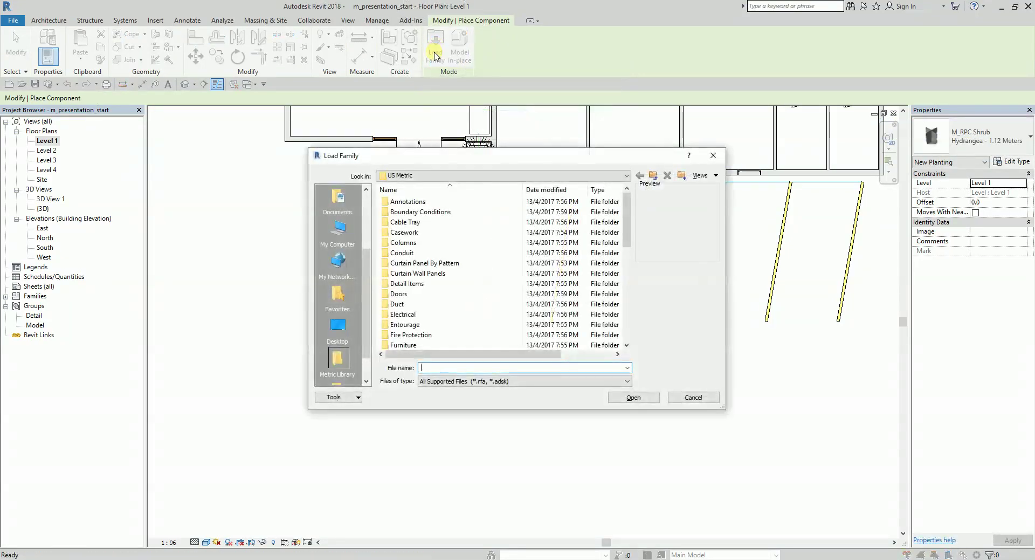
scroll(410, 274, down, 5)
scroll(426, 269, down, 1)
scroll(435, 271, up, 1)
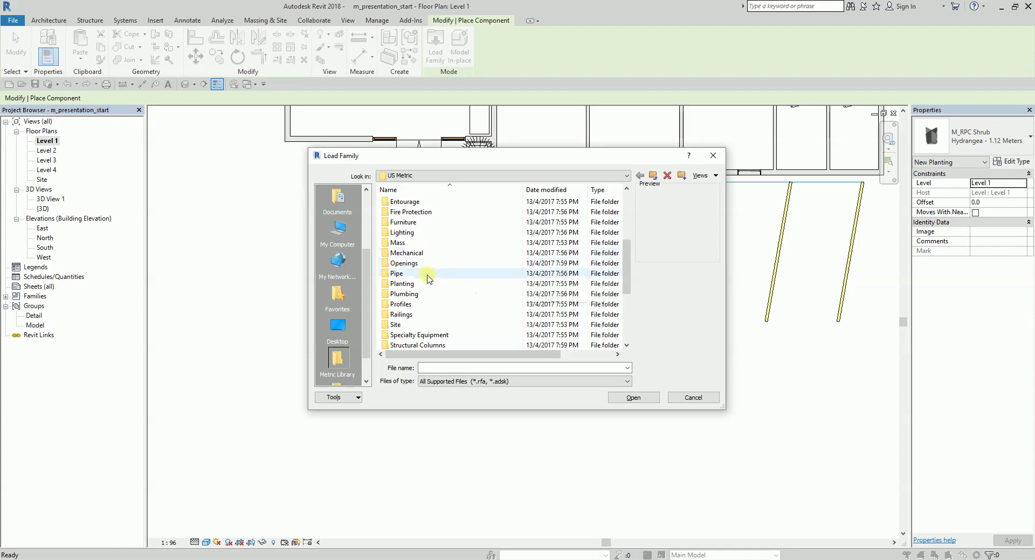
scroll(426, 274, up, 1)
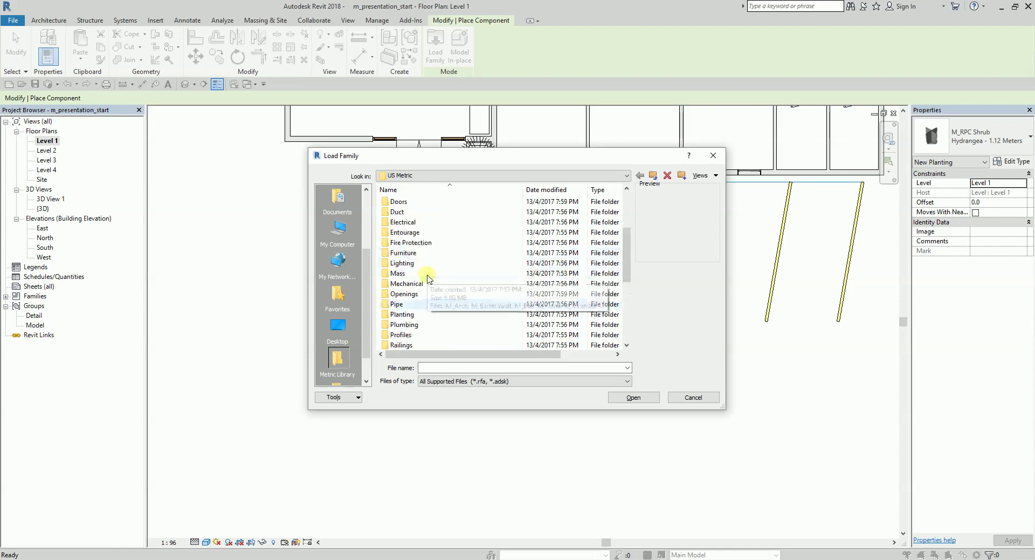
double_click(413, 233)
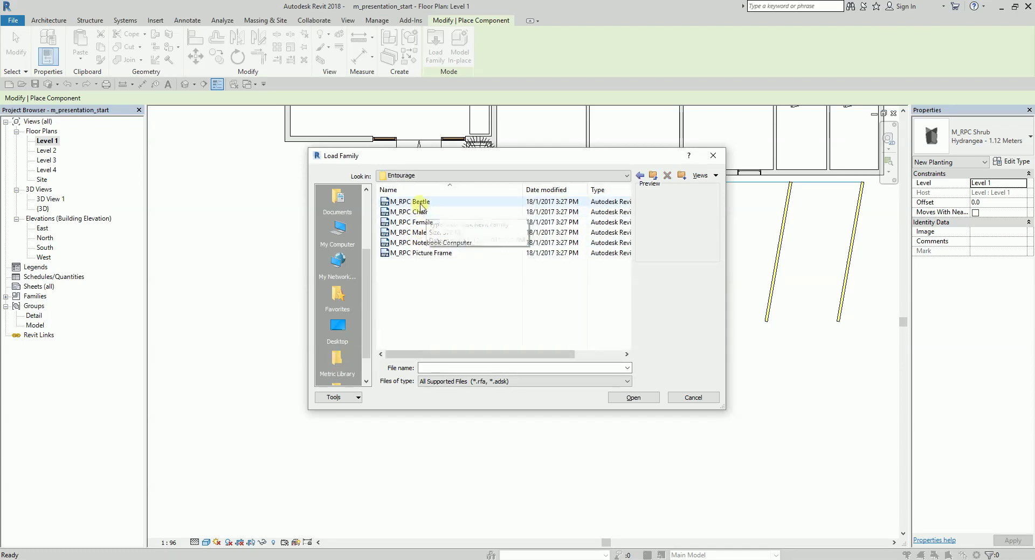
click(420, 203)
click(420, 211)
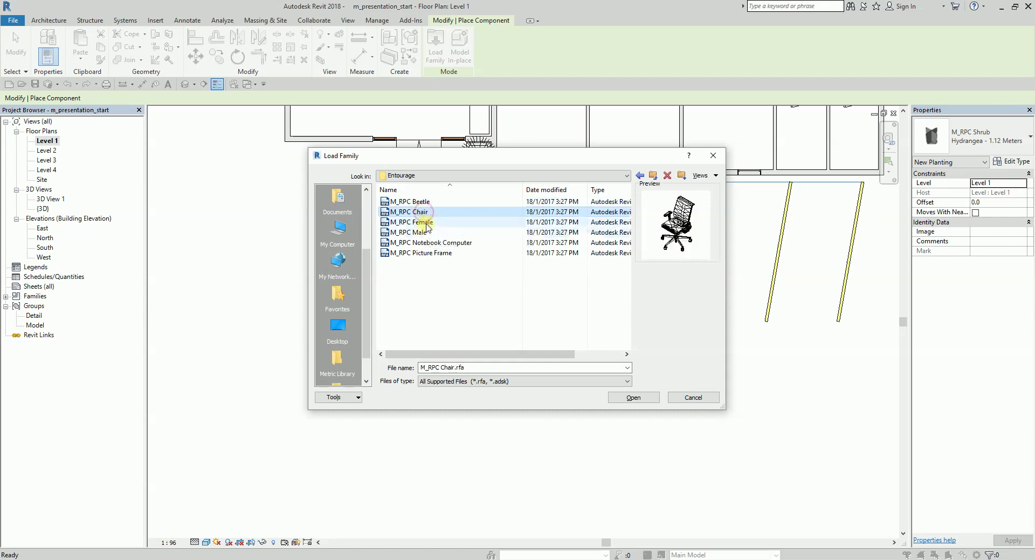
click(425, 222)
click(423, 232)
click(424, 243)
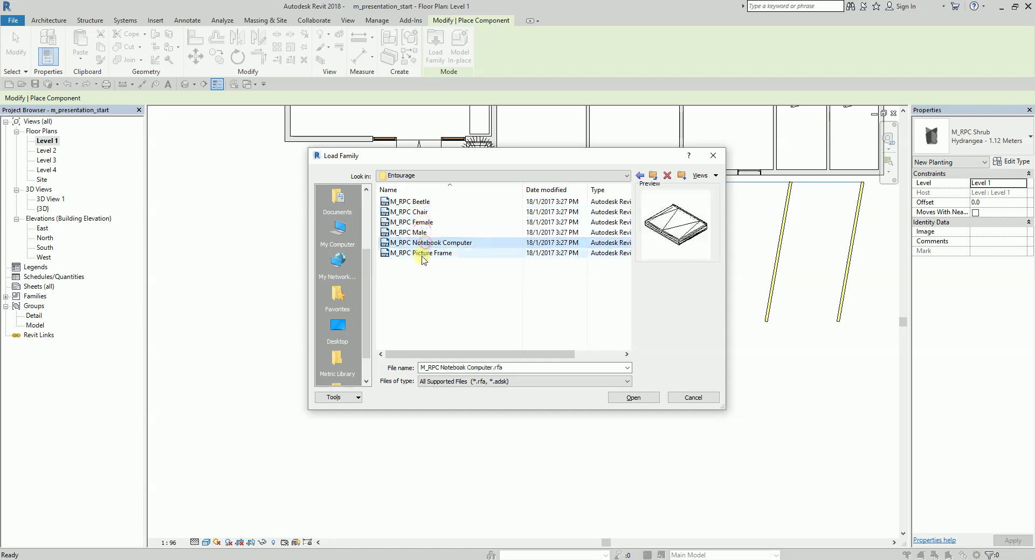
click(422, 256)
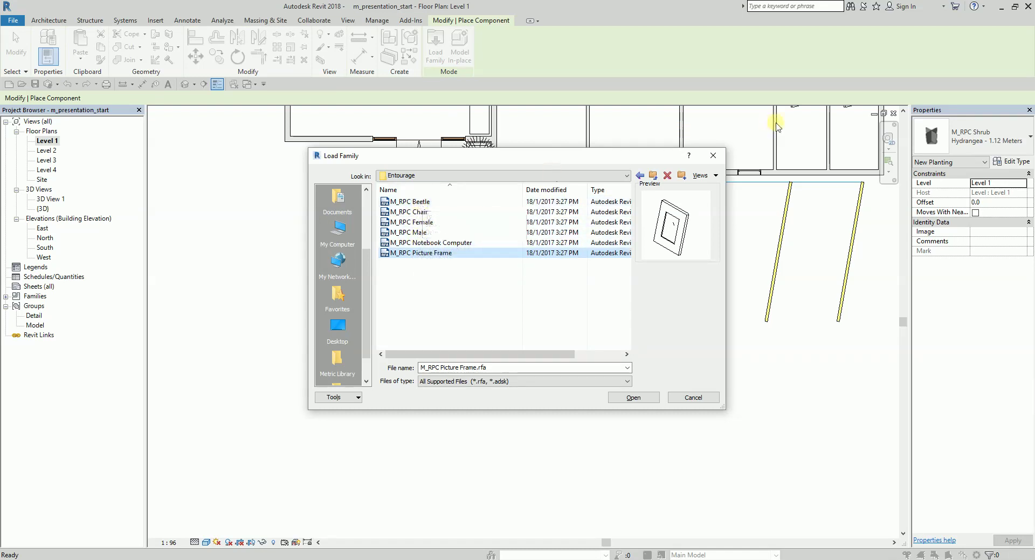
click(706, 402)
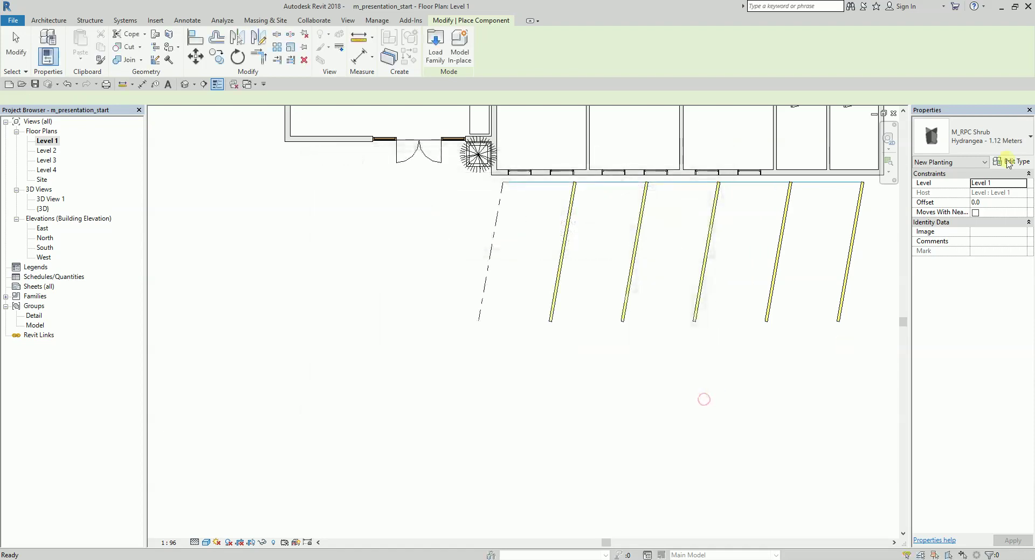
Place an RPC Beetle car in the first parking stall, between the dashed line and the nearest yellow stripe
click(1006, 138)
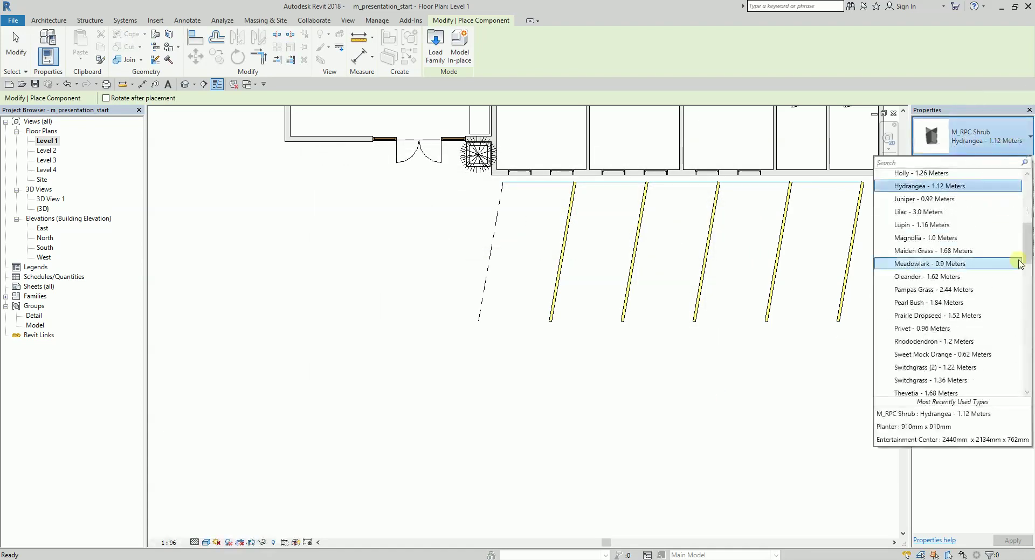
drag(1027, 244, 1029, 388)
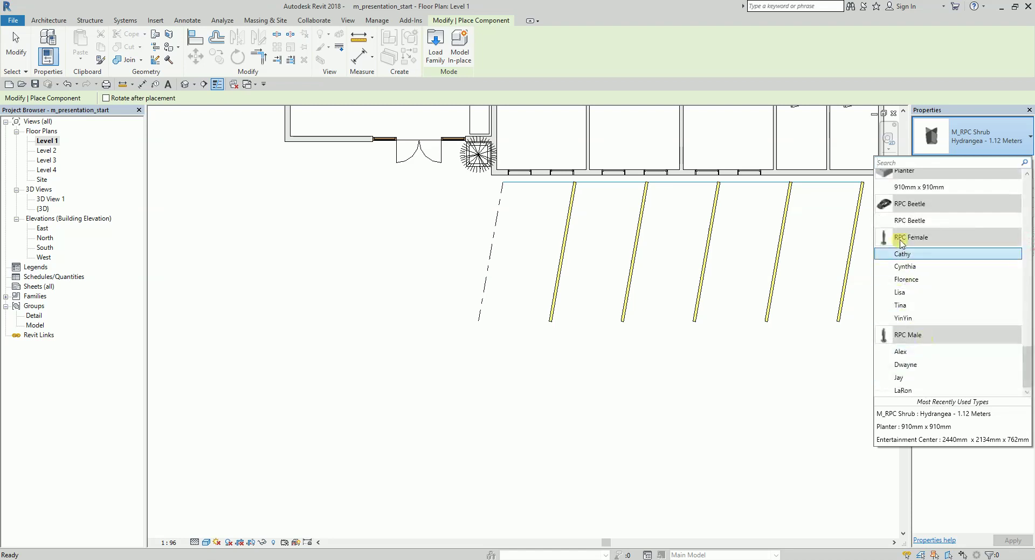
mouse_move(914, 222)
key(ctrl)
key(ctrl)
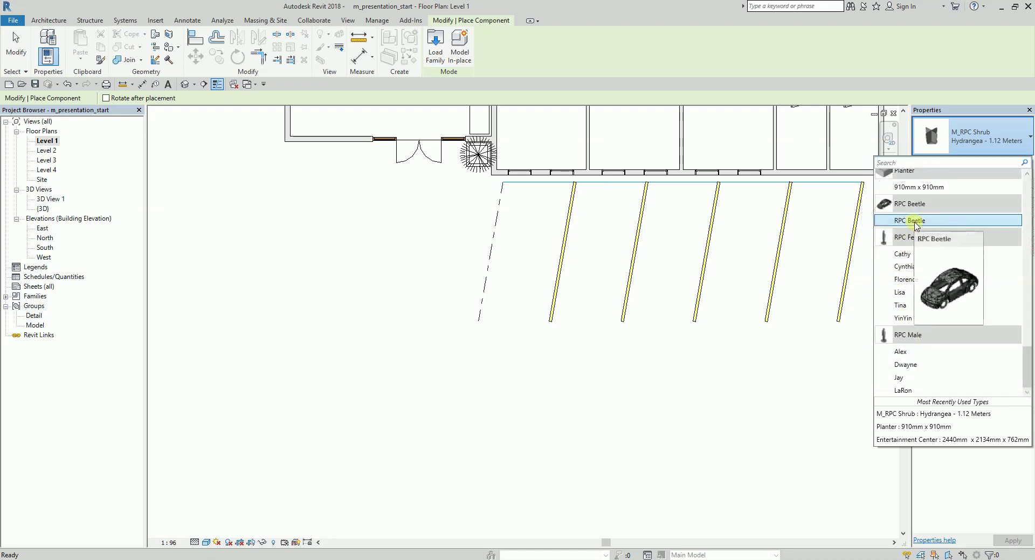
click(914, 222)
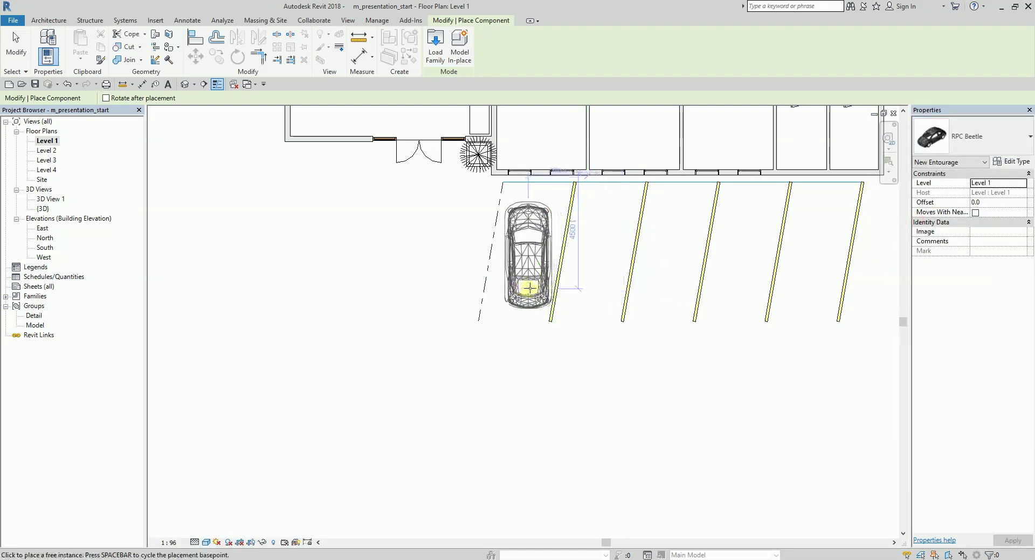
click(528, 285)
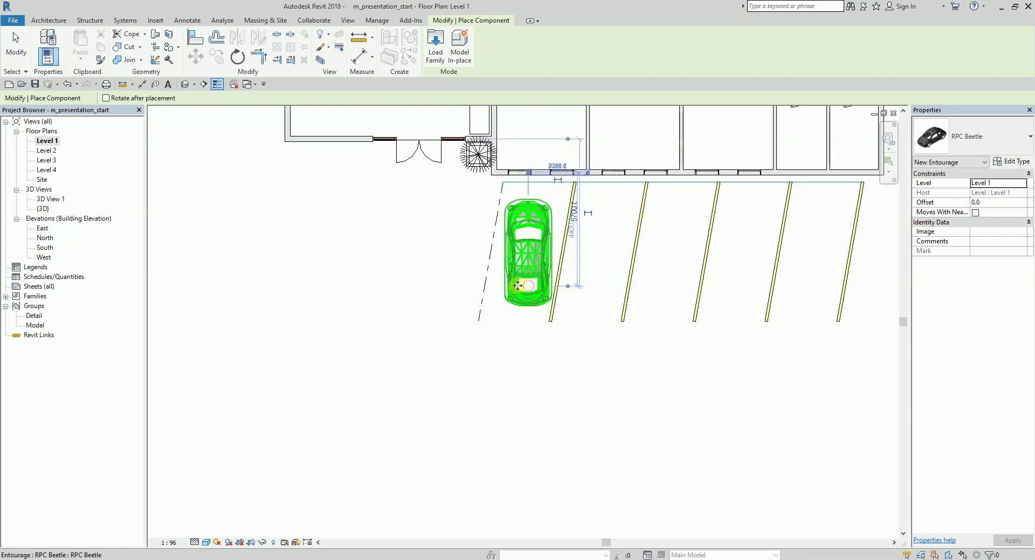
click(18, 52)
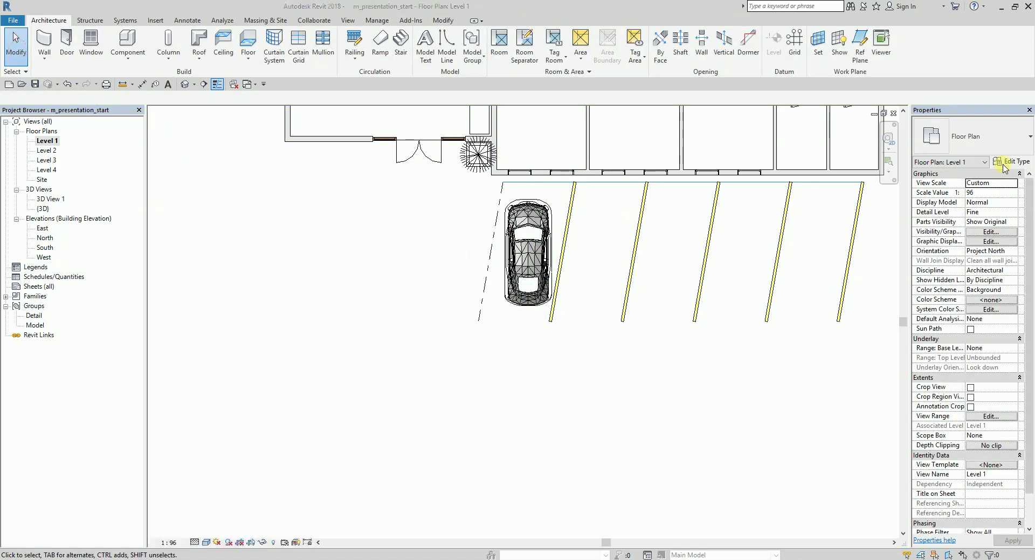
Rotate the RPC Beetle 10° clockwise so it lines up with the slanted stripes of the first parking stall
scroll(555, 323, up, 3)
click(539, 274)
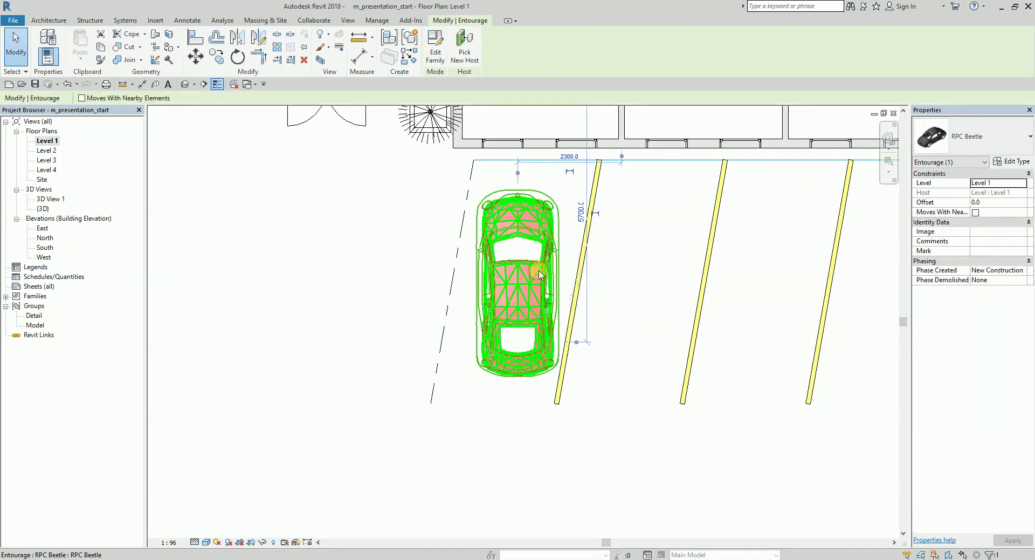
click(236, 57)
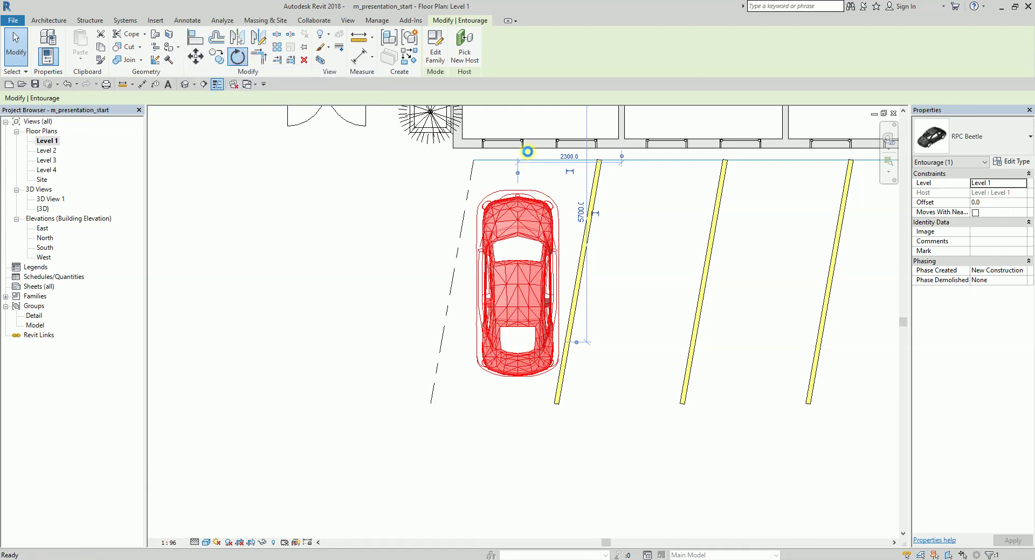
middle_drag(529, 151, 538, 272)
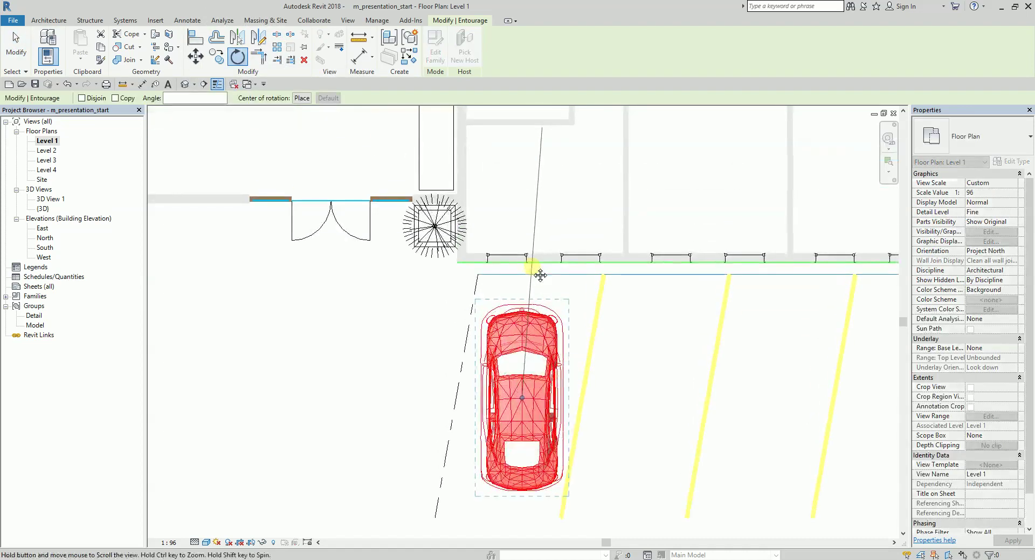
click(526, 195)
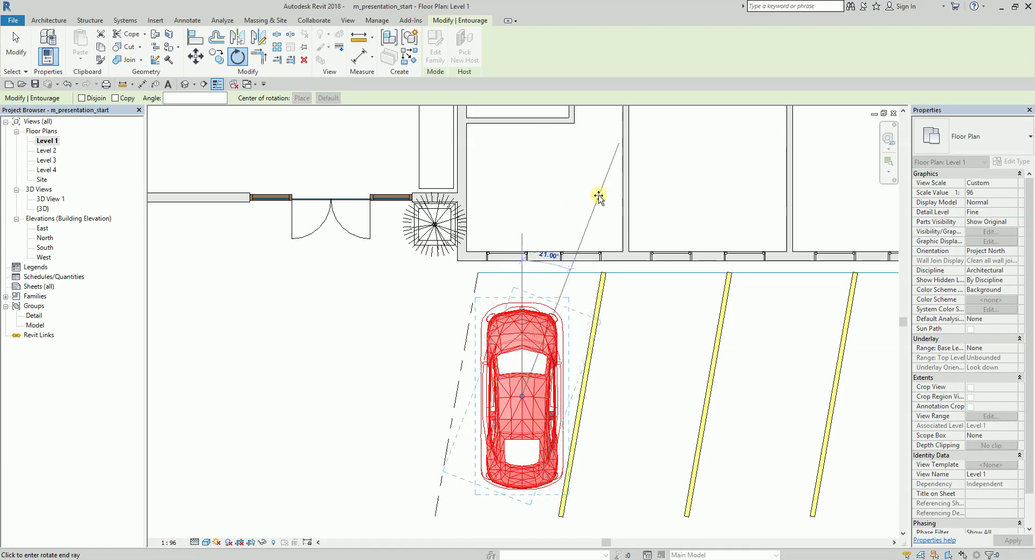
text(10)
key(Return)
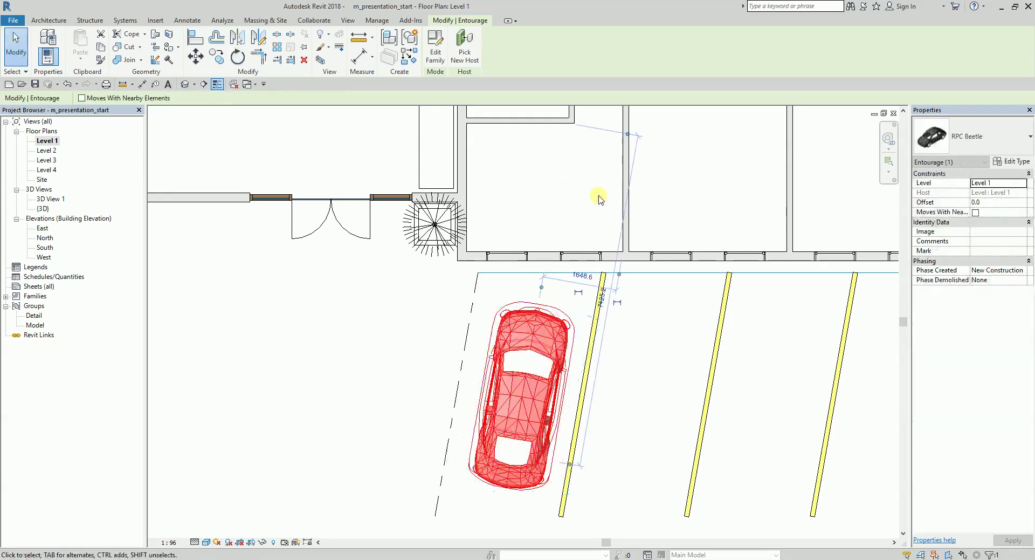
click(311, 387)
Copy the rotated car horizontally into the four remaining stalls with constrained, multiple copying, using the stall stripes as reference points
scroll(338, 355, down, 2)
middle_drag(627, 381, 633, 310)
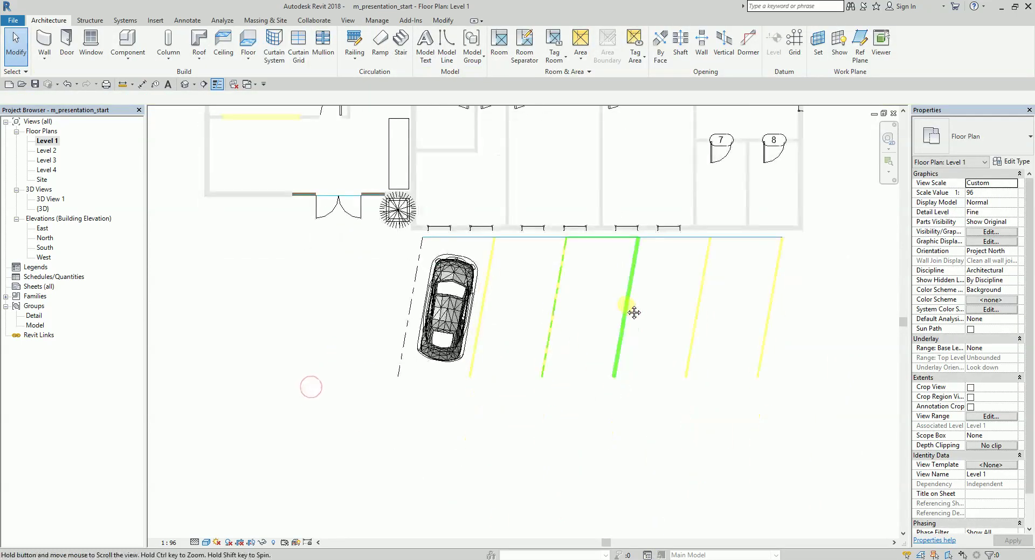
click(456, 299)
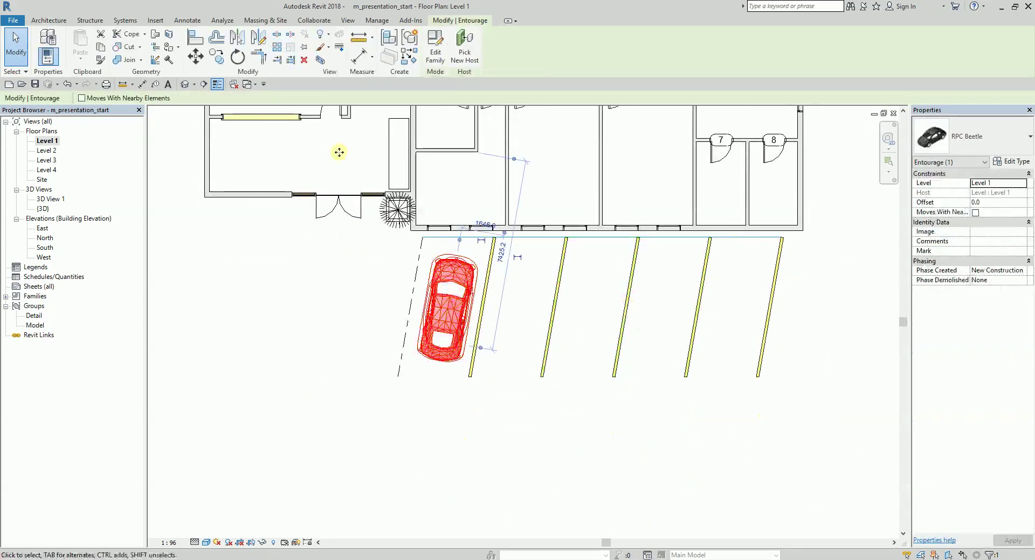
click(217, 61)
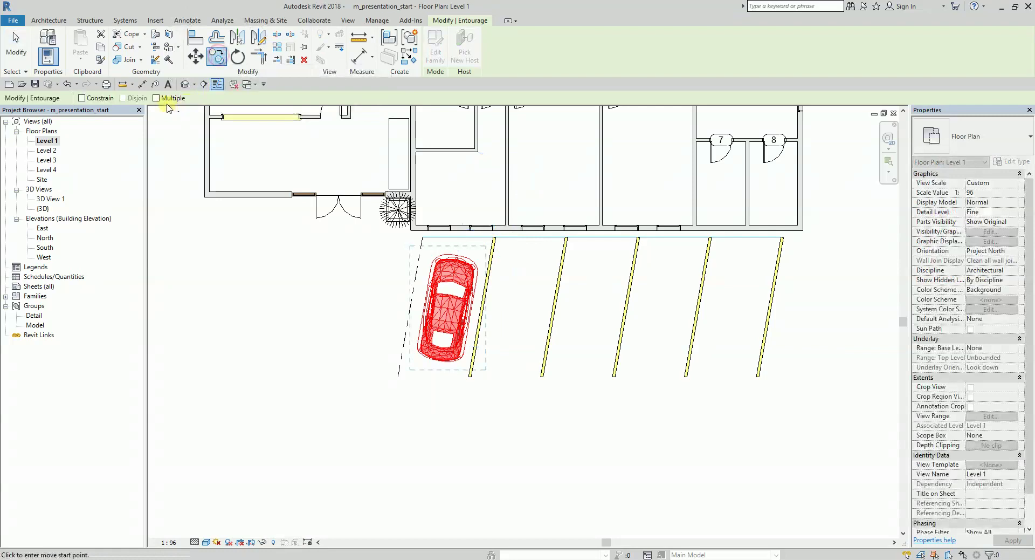
click(157, 99)
click(82, 98)
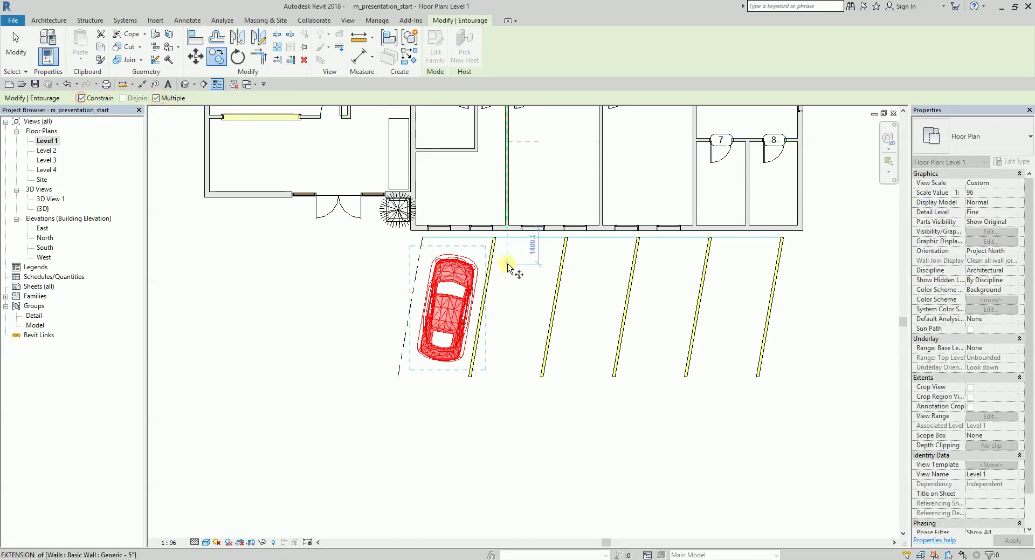
scroll(447, 259, up, 4)
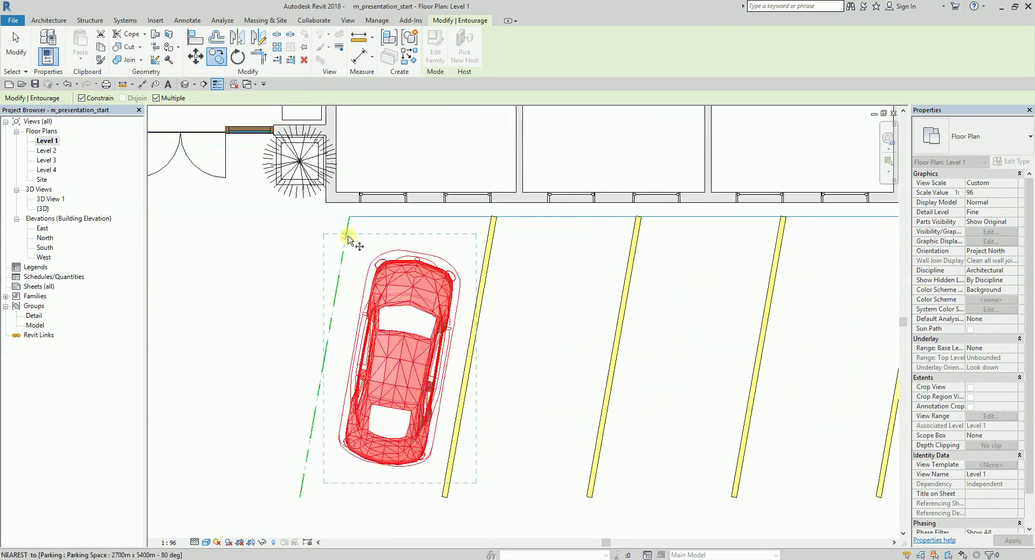
click(479, 236)
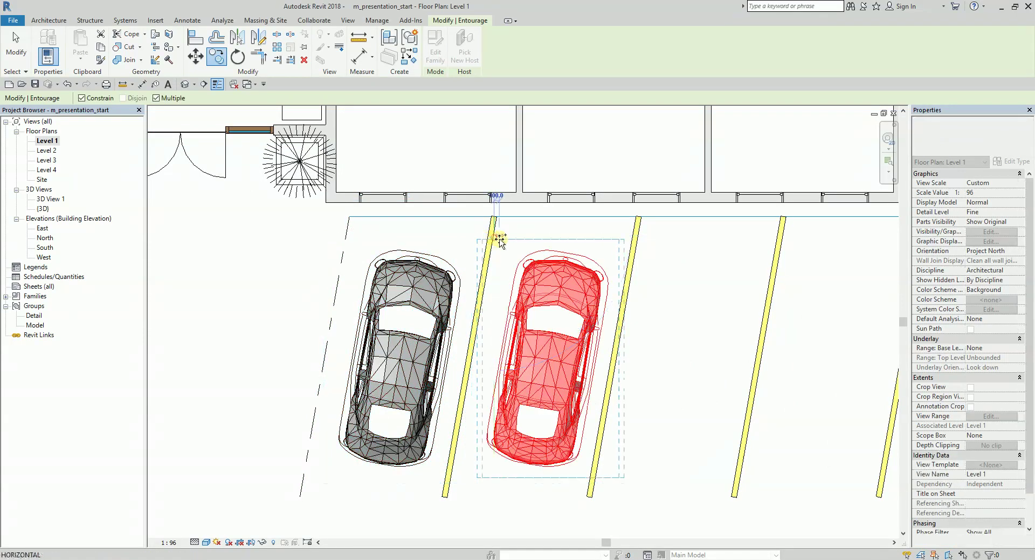
click(636, 243)
scroll(446, 245, down, 3)
scroll(566, 245, up, 3)
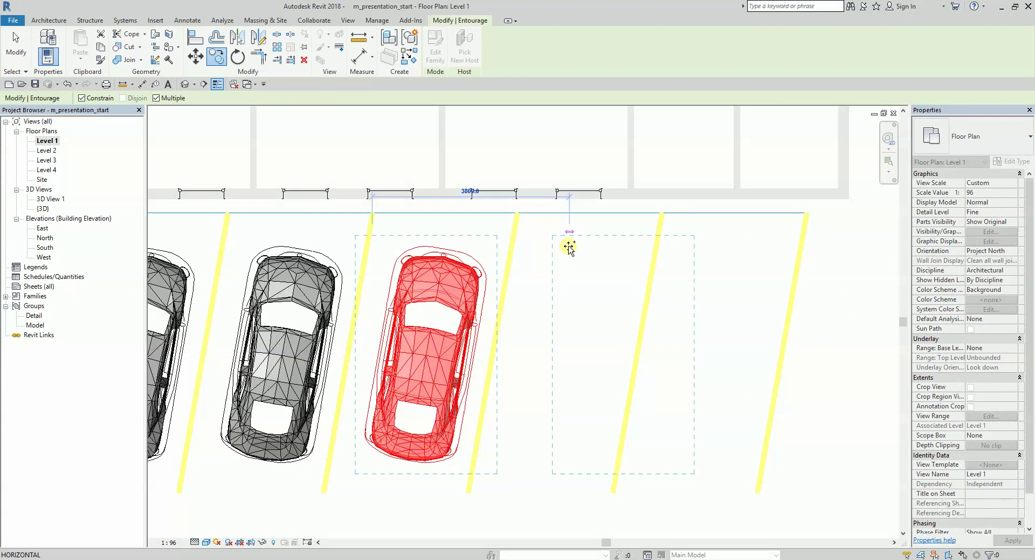
click(519, 246)
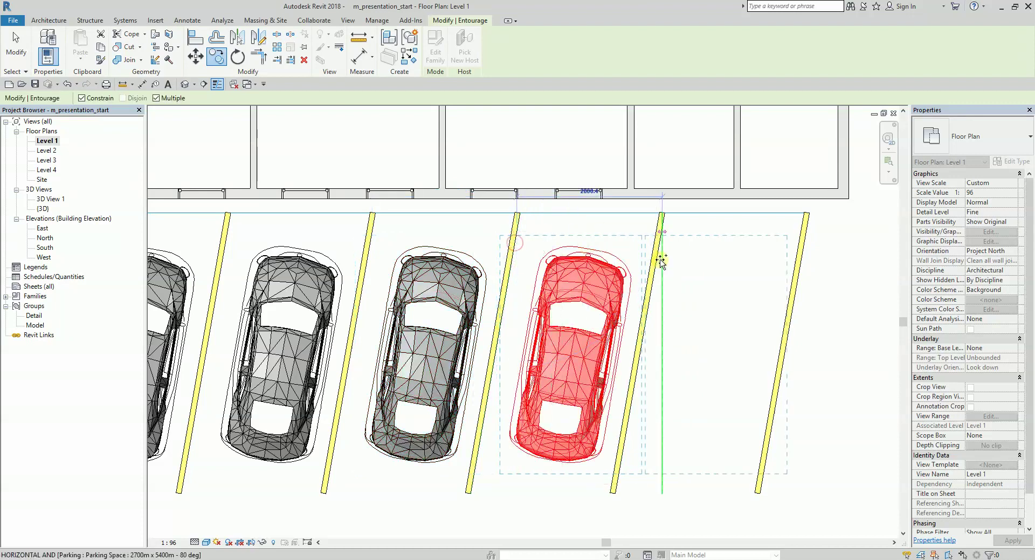
click(656, 259)
click(16, 49)
Open the {3D} view and set its visual style to Realistic, looking down on the parked cars
scroll(323, 223, down, 3)
scroll(324, 224, down, 2)
scroll(259, 185, up, 2)
click(185, 85)
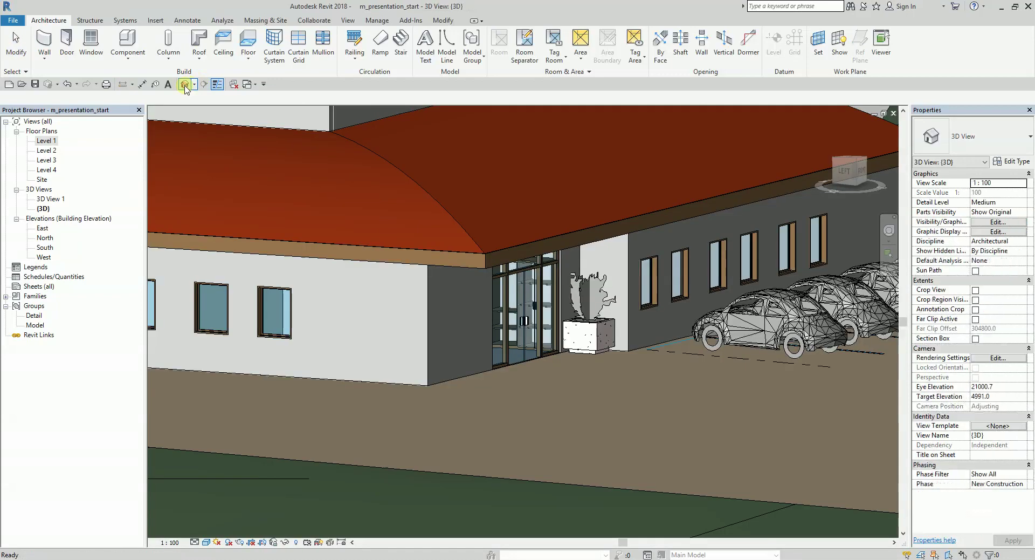
shift+middle_drag(578, 335, 589, 473)
scroll(742, 361, up, 2)
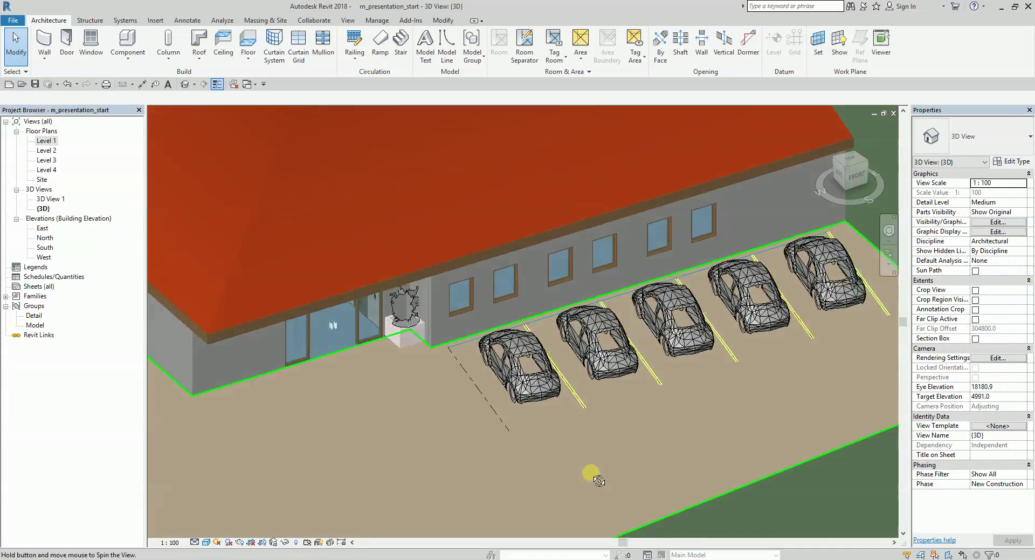
click(207, 542)
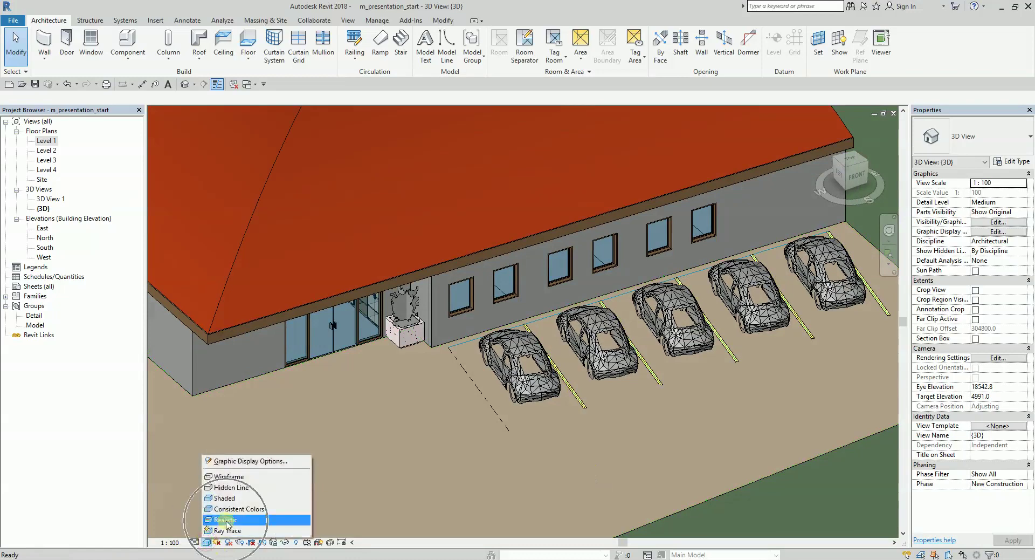
click(226, 520)
shift+middle_drag(557, 439, 661, 426)
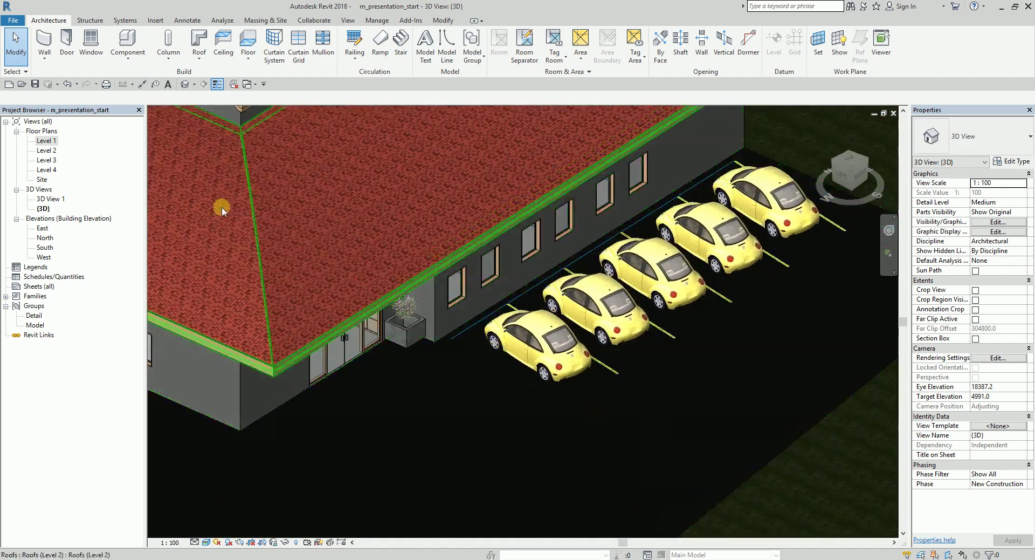
In the Level 1 floor plan, place an RPC Male of type Alex outside the front wall, west of the entrance doors
double_click(48, 142)
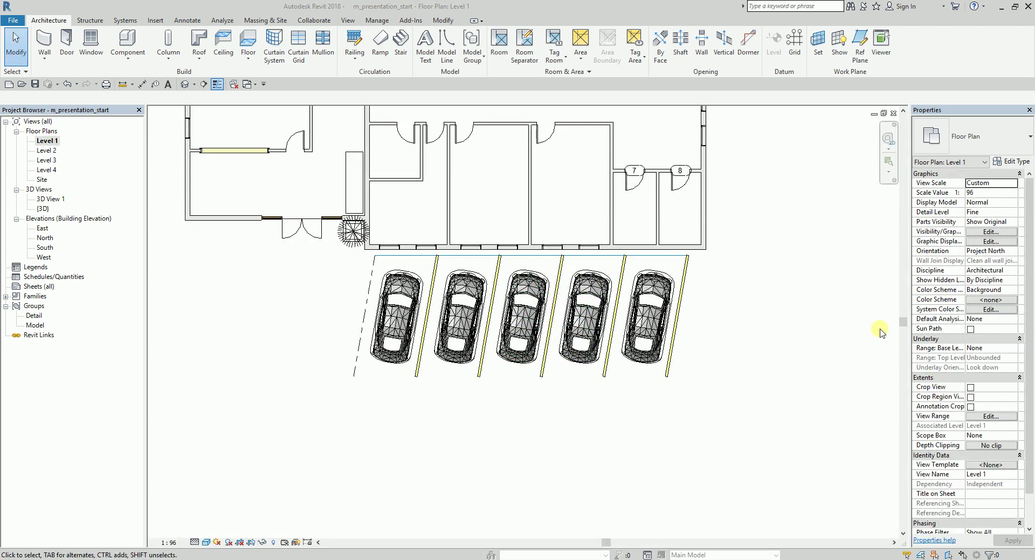
click(128, 41)
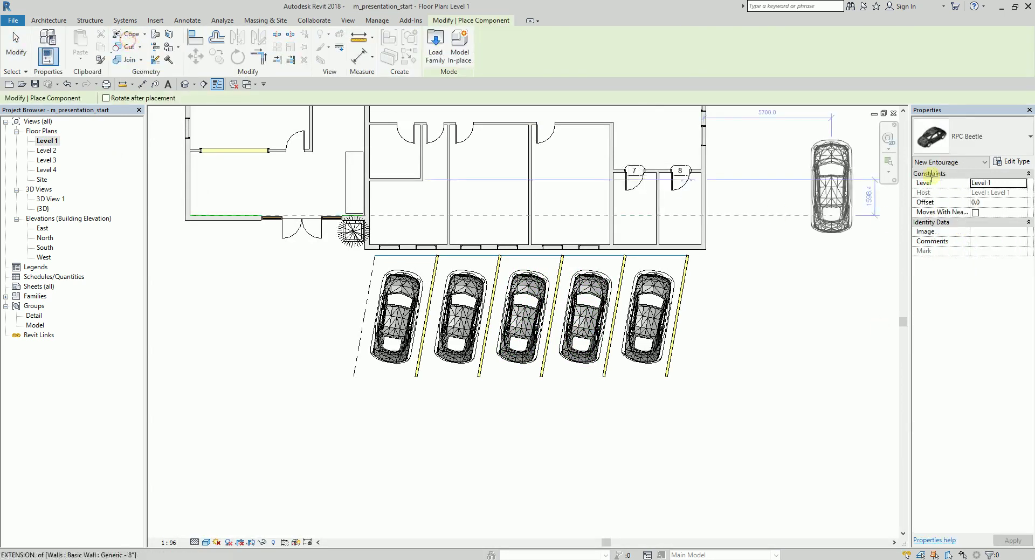
click(1000, 141)
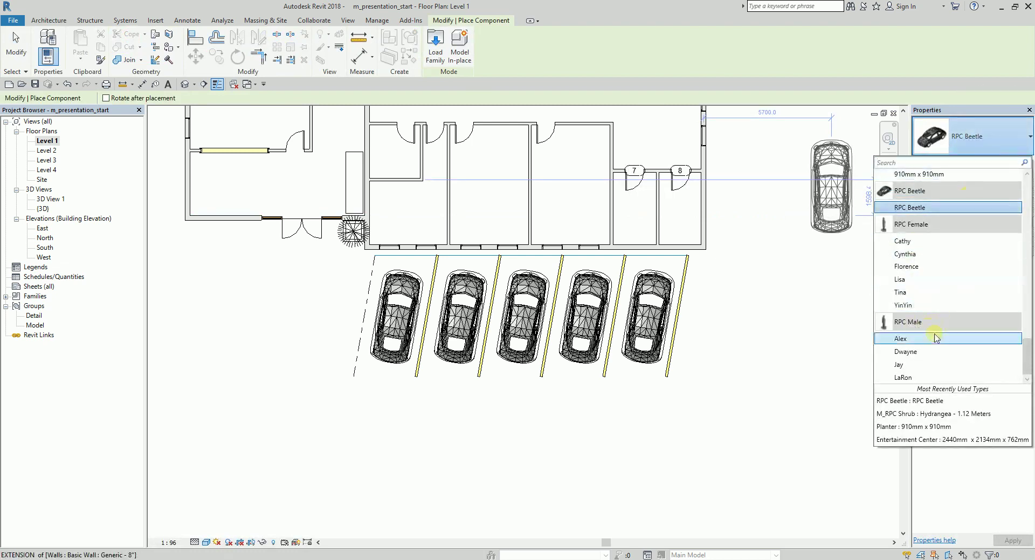
key(ctrl)
key(ctrl)
key(ctrl)
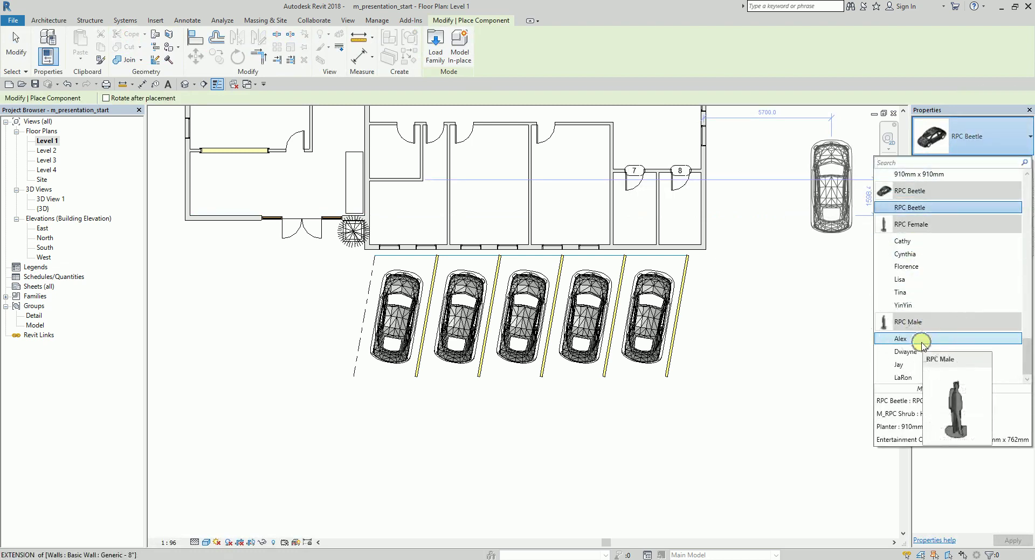
click(900, 338)
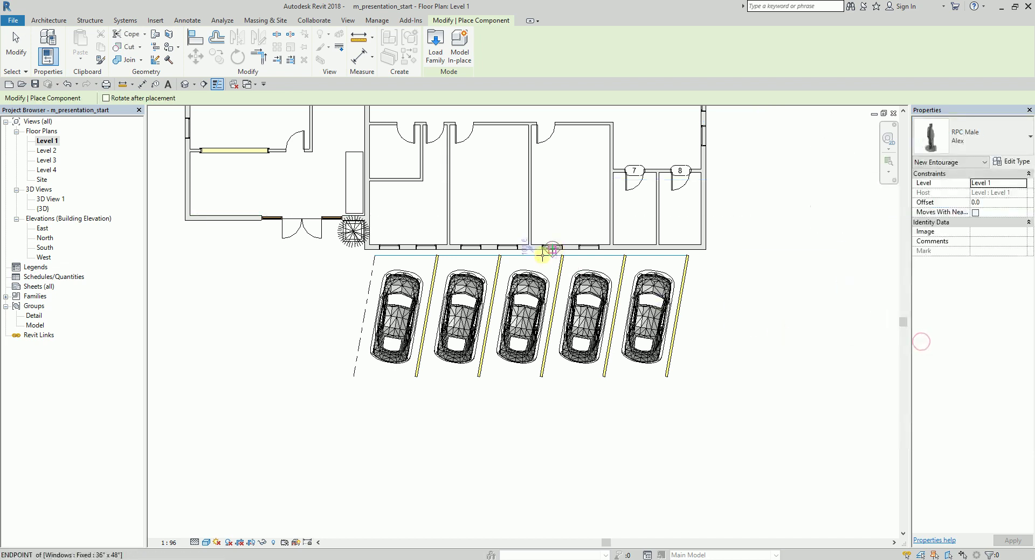
scroll(484, 278, up, 2)
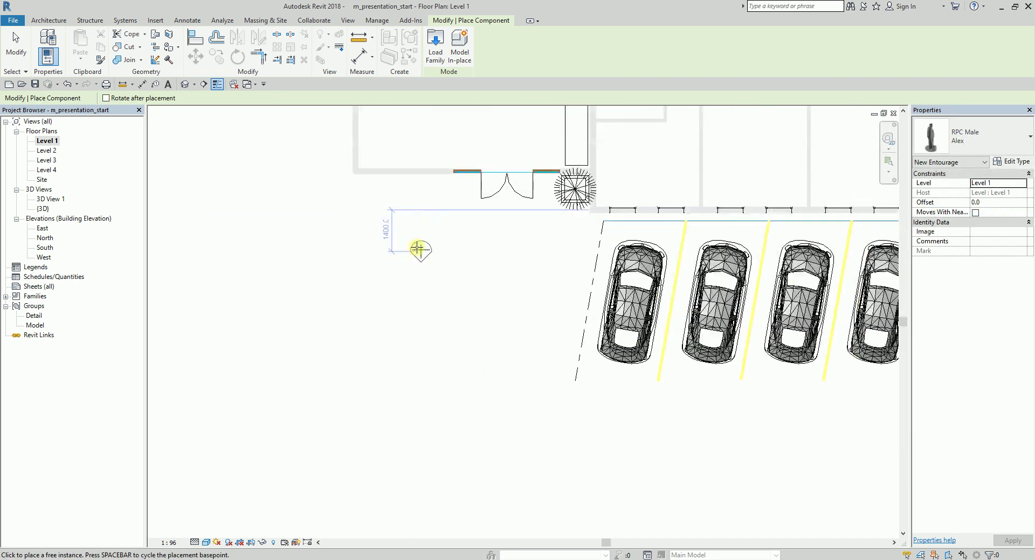
click(398, 230)
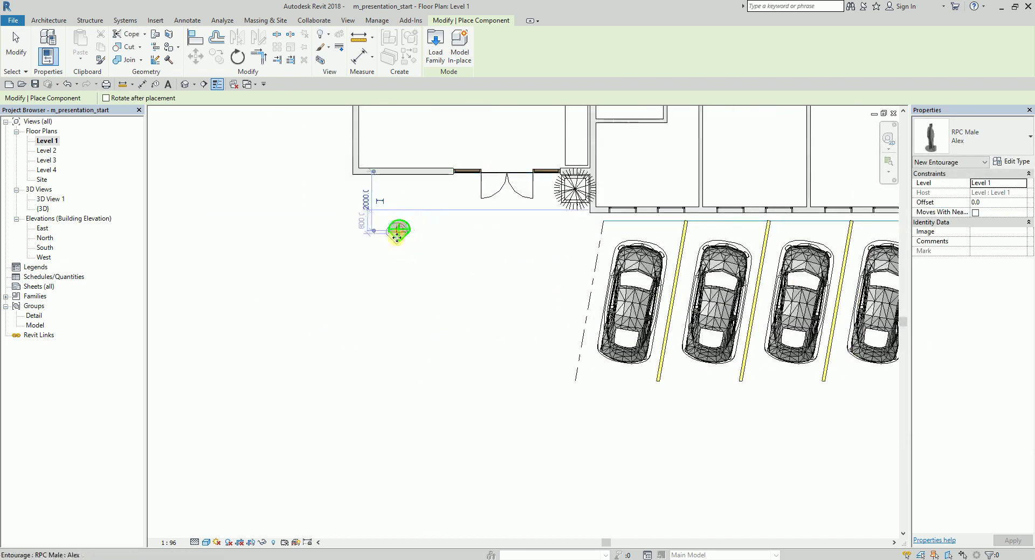
Place an RPC Female of type Cathy outside, in front of the entrance doors
click(971, 135)
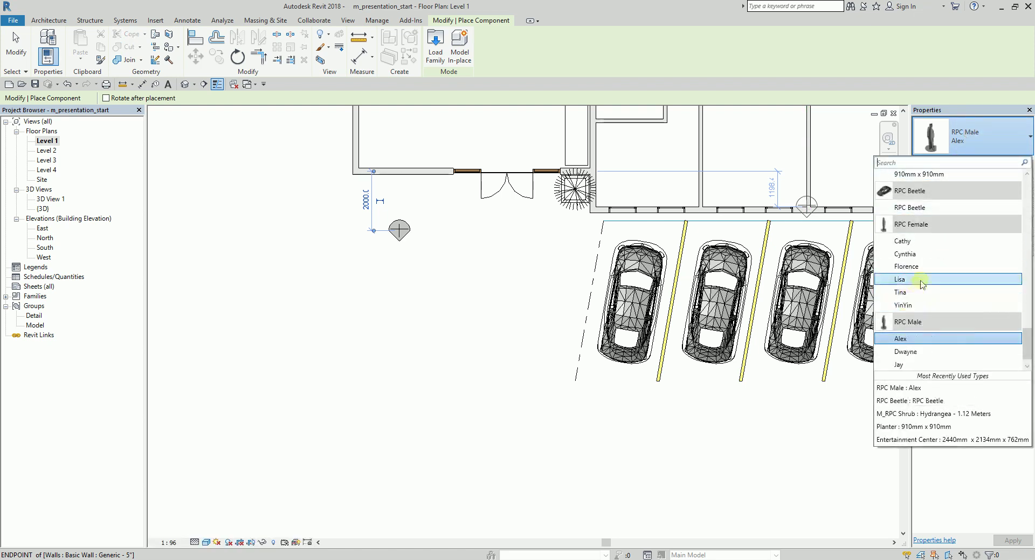
click(911, 241)
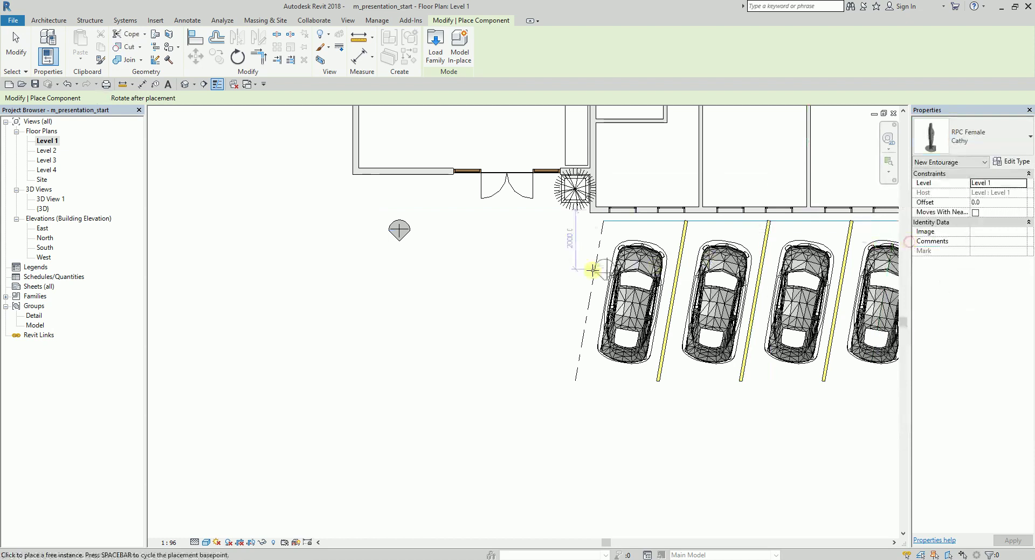
click(471, 266)
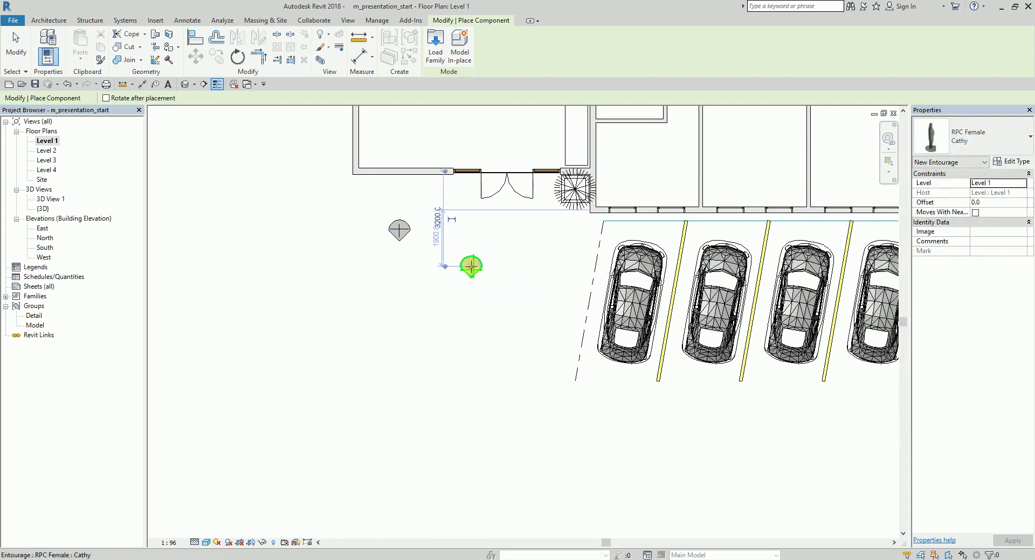
Place an RPC Male of type LaRon just outside the first stall's dashed line and finish placing components
click(978, 139)
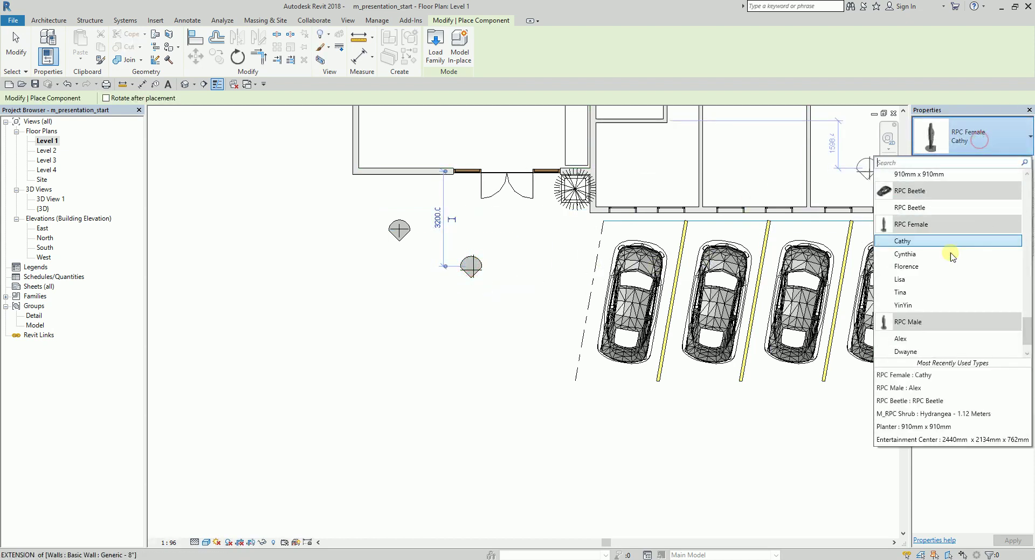
scroll(925, 342, down, 1)
click(919, 350)
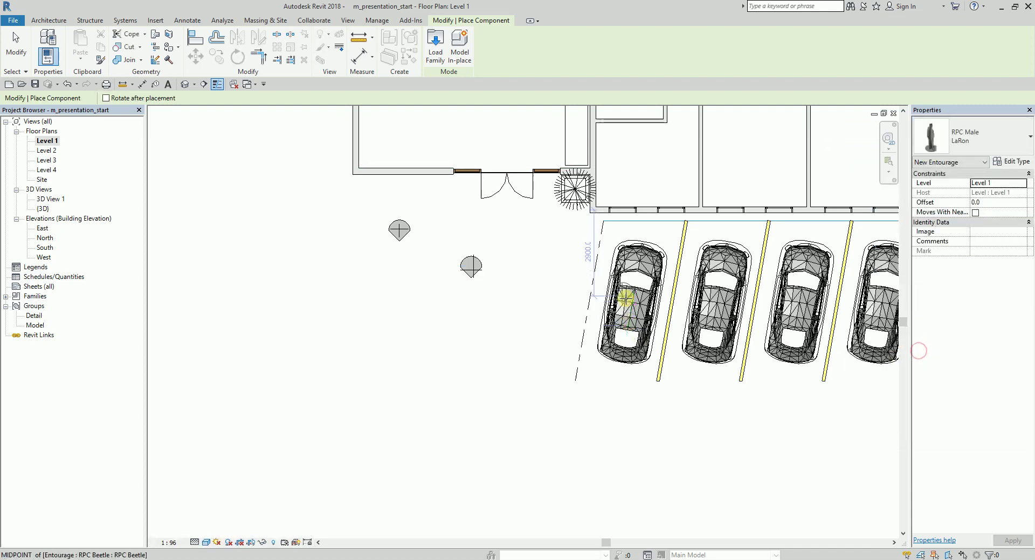
click(571, 317)
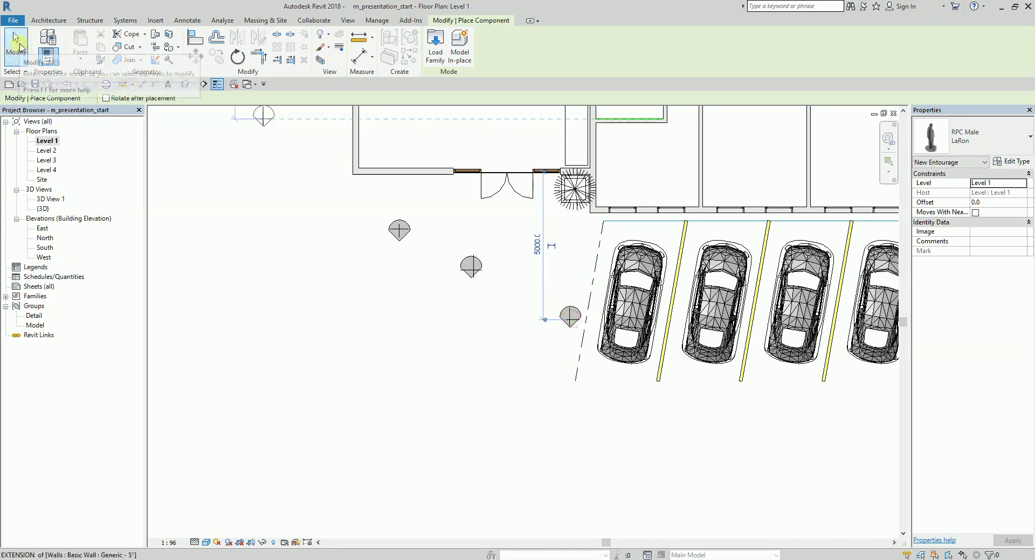
click(16, 46)
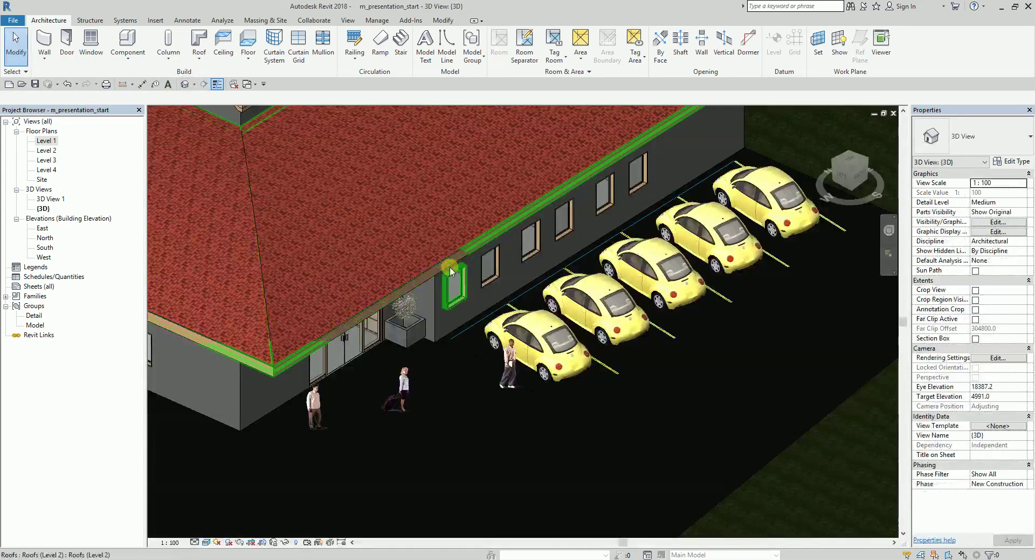
Examine the placed people and parked cars around the entrance in the {3D} view and in the South elevation
shift+middle_drag(602, 427, 358, 384)
shift+middle_drag(283, 440, 527, 402)
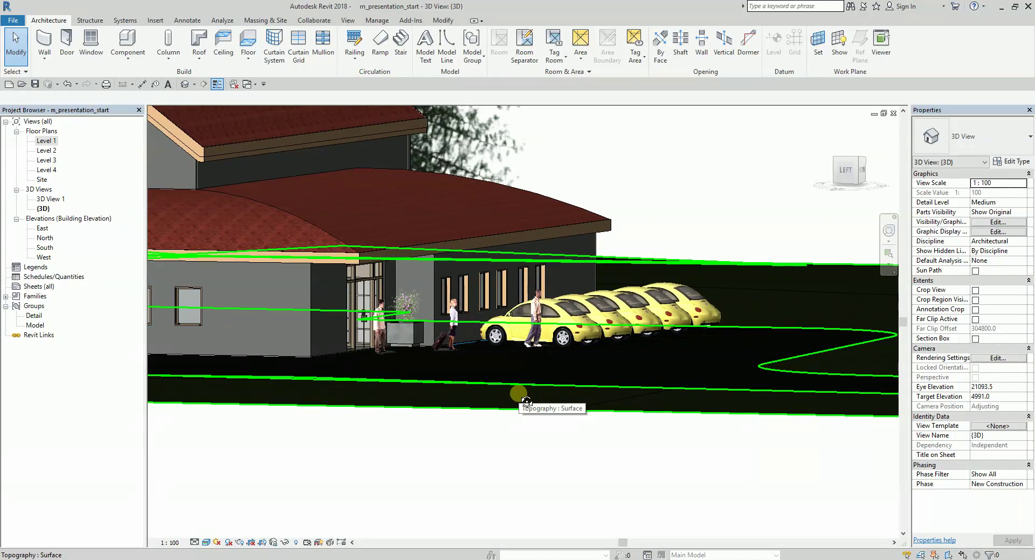
shift+middle_drag(527, 402, 227, 280)
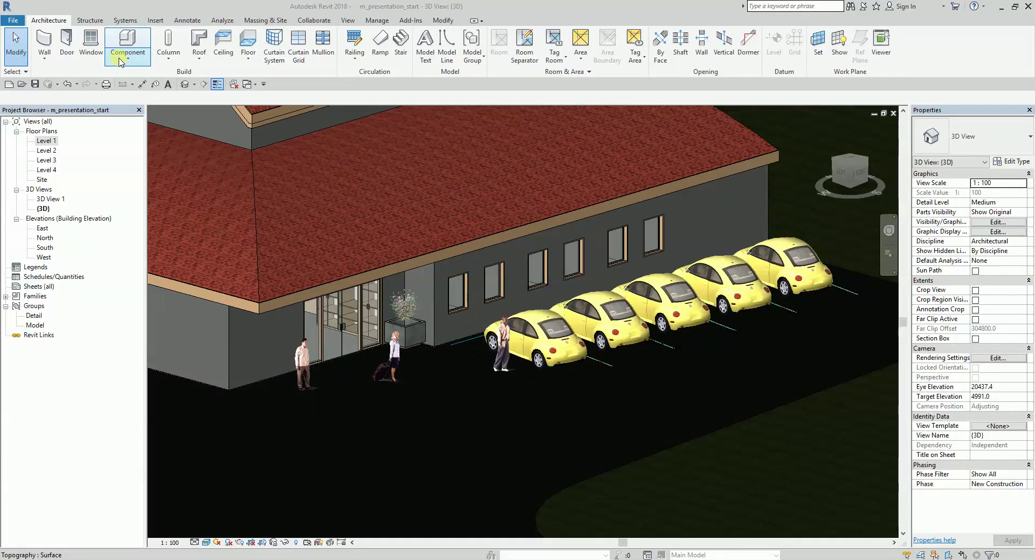
double_click(44, 248)
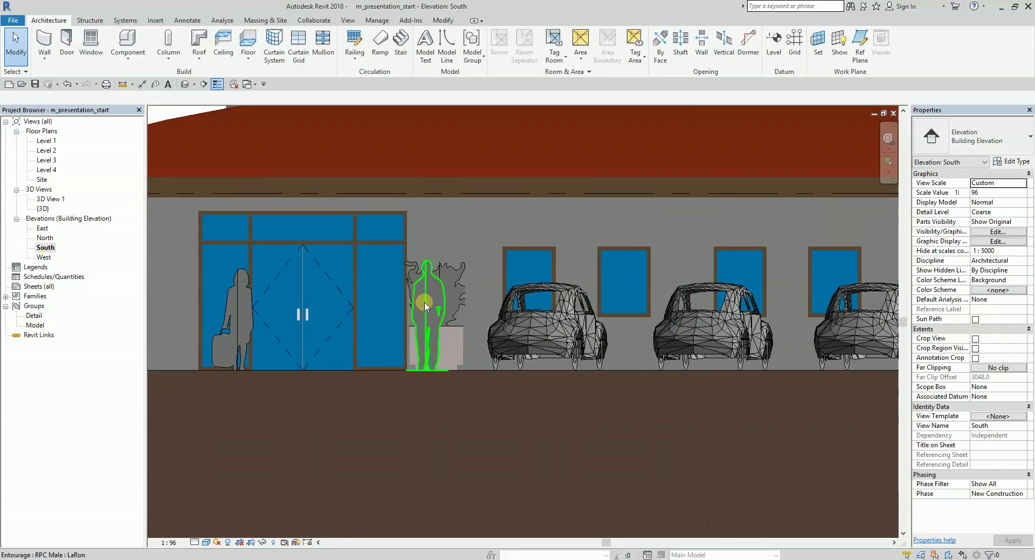
scroll(426, 305, down, 3)
scroll(448, 304, up, 3)
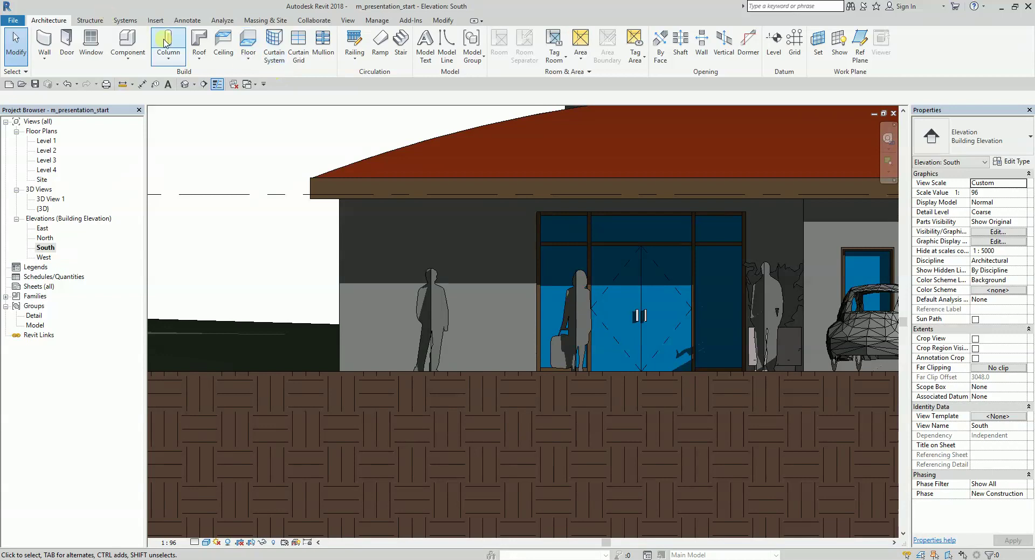
Create a new decal type in the project, keeping its default name
click(155, 21)
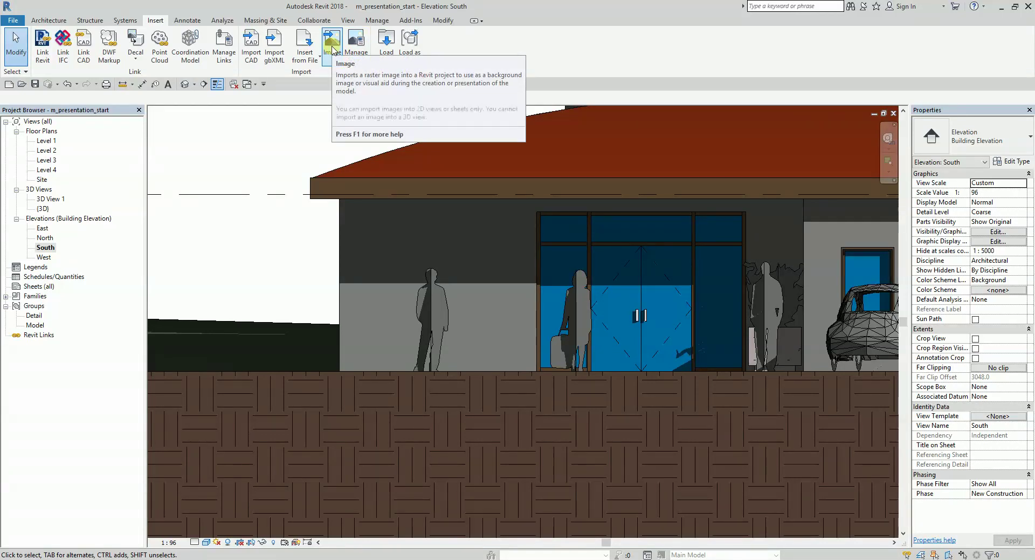
click(136, 62)
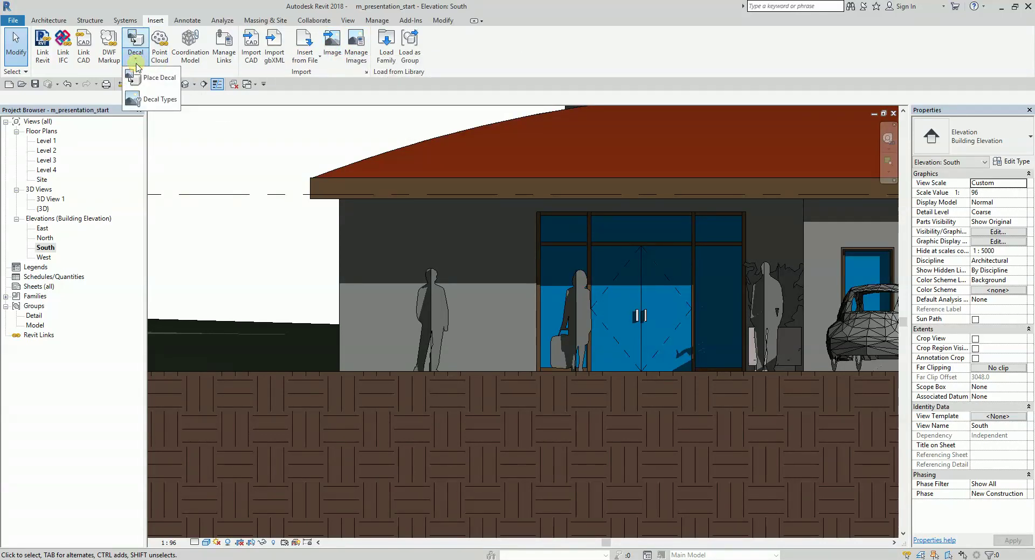
click(156, 84)
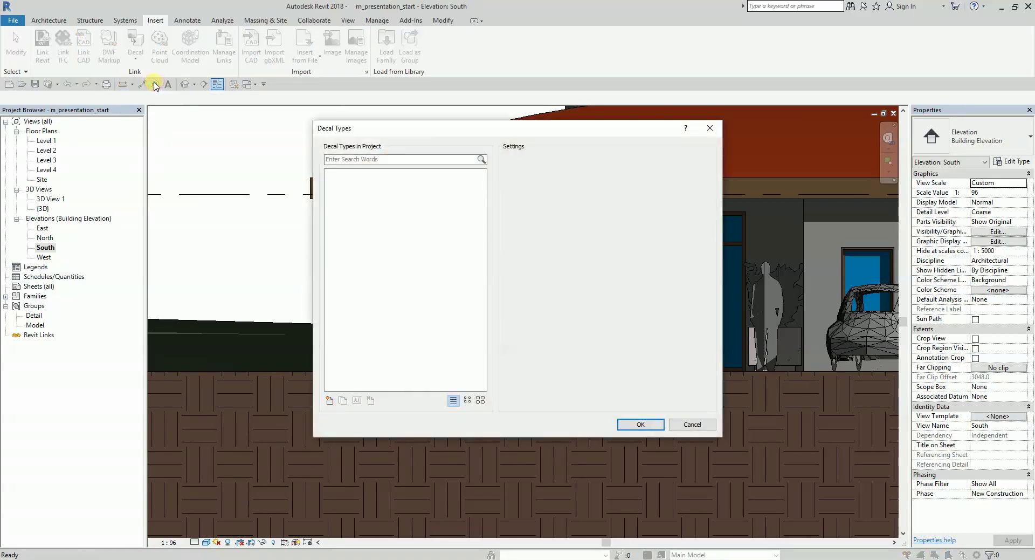
click(329, 401)
click(505, 274)
click(518, 305)
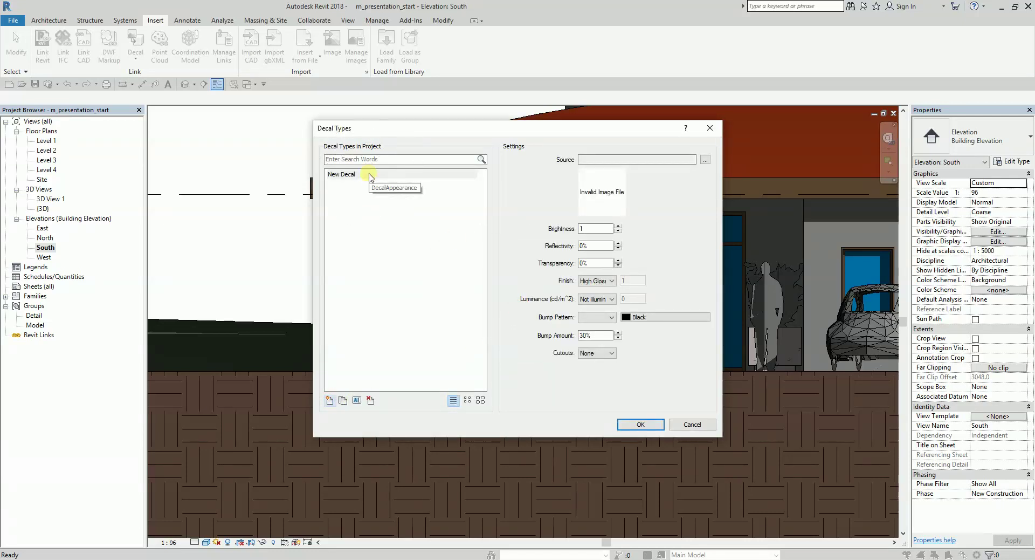
Assign joinery_workshop.bmp as the new decal type's image source and accept the decal type settings
click(705, 160)
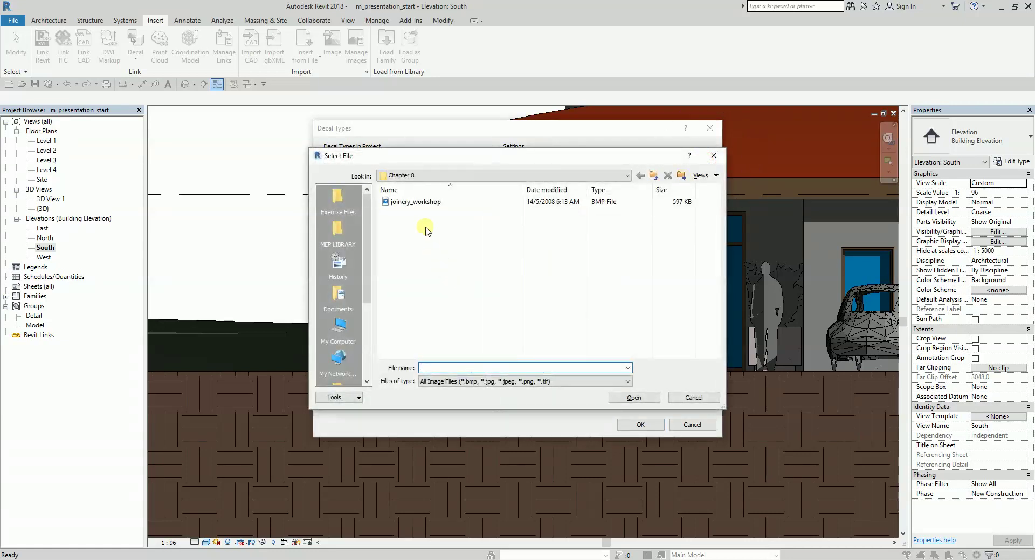
click(416, 202)
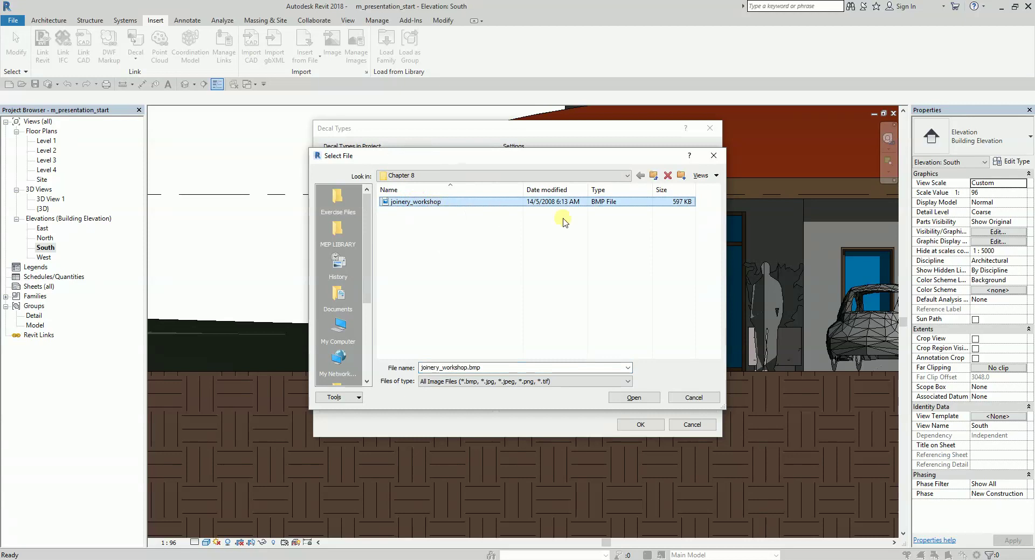
click(634, 399)
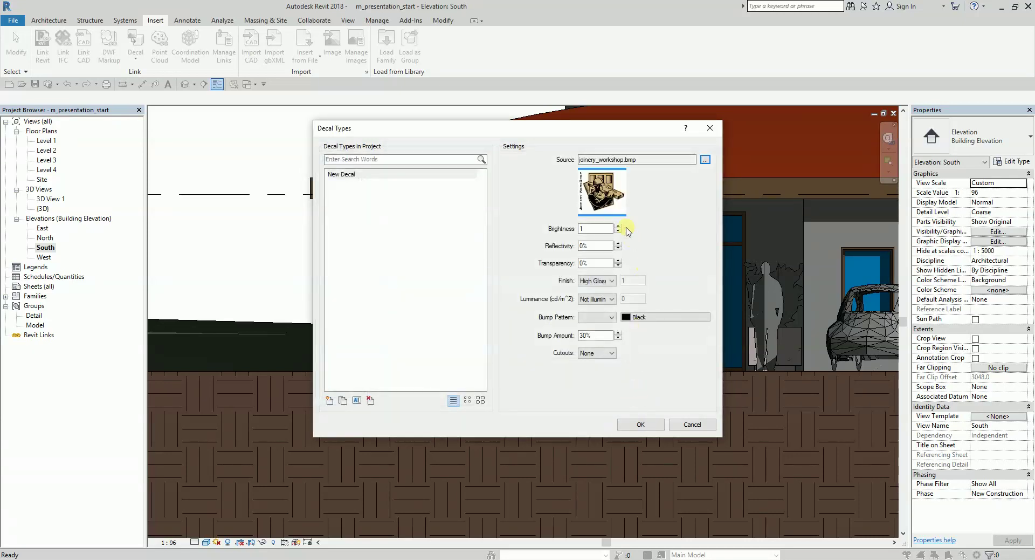
key(ctrl)
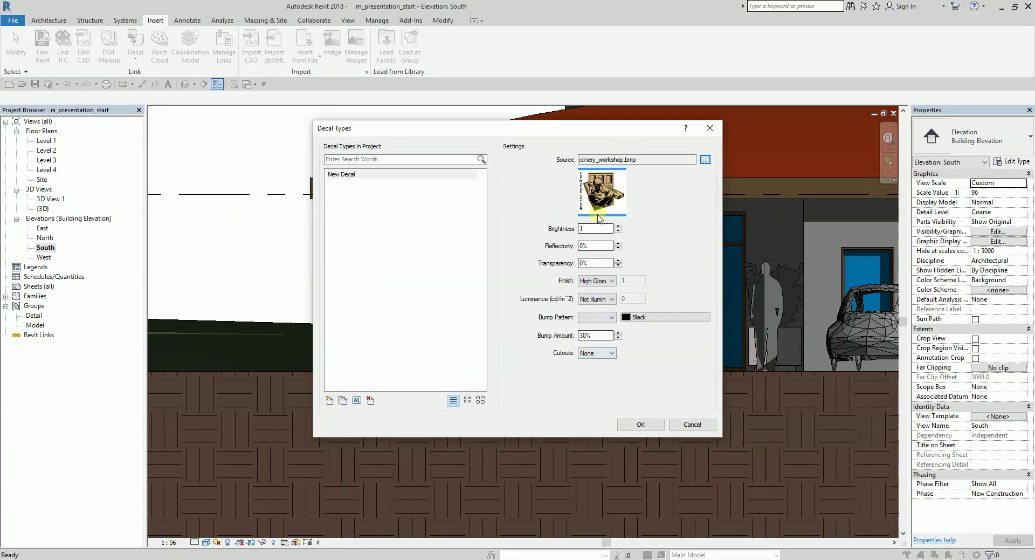
click(640, 425)
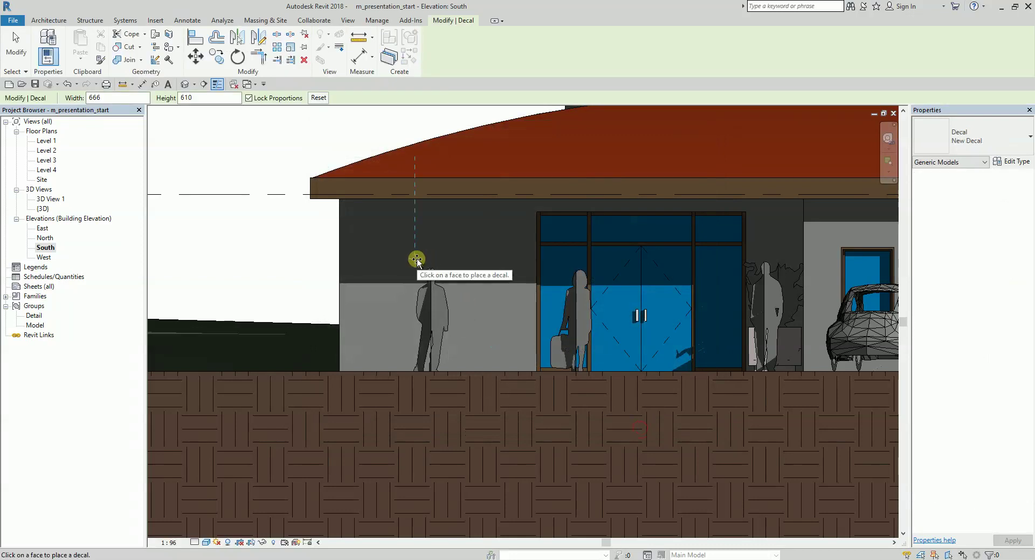
Place the decal on the front wall west of the entrance and enlarge it to about 1914 by 1752 mm
click(384, 245)
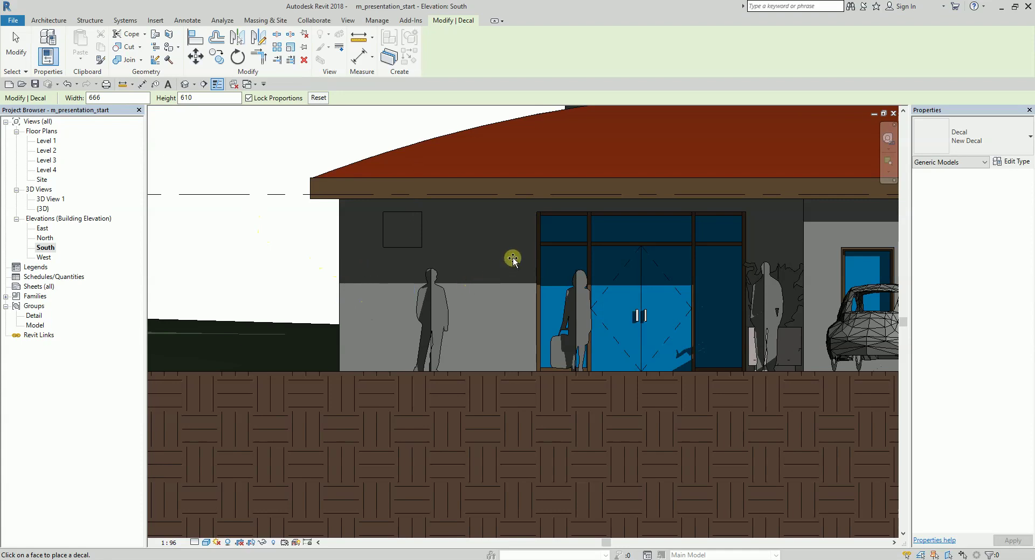
click(16, 46)
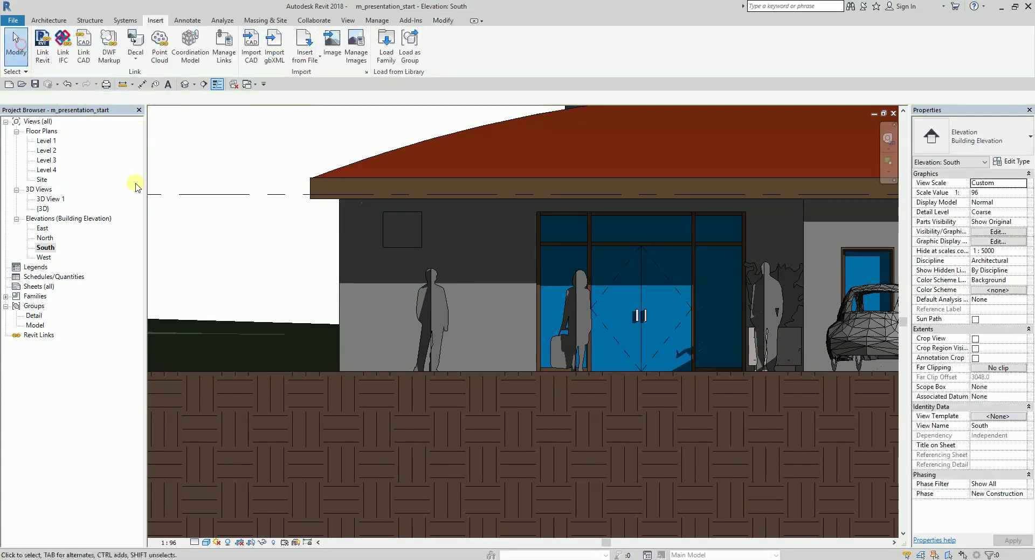
click(387, 241)
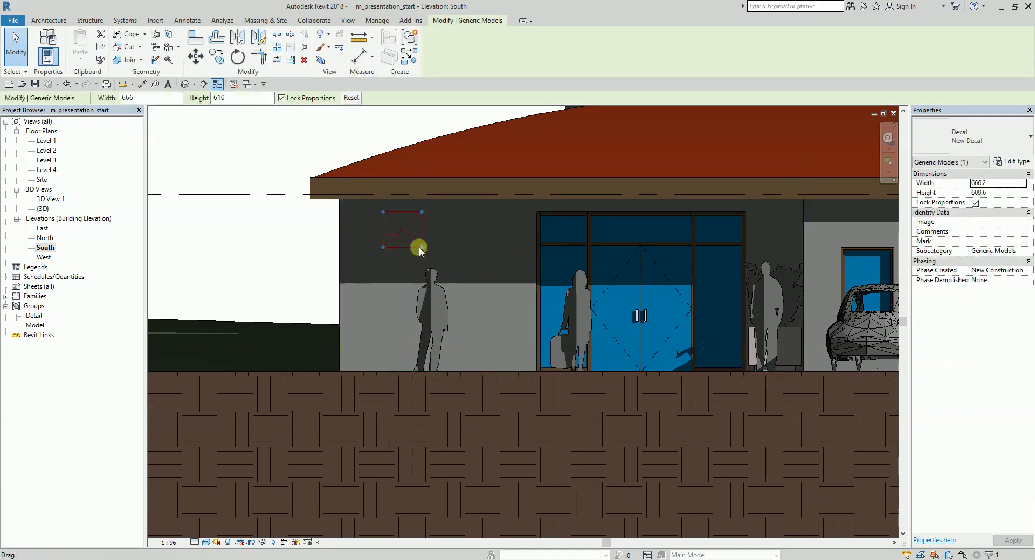
drag(421, 249, 495, 313)
middle_drag(399, 405, 449, 407)
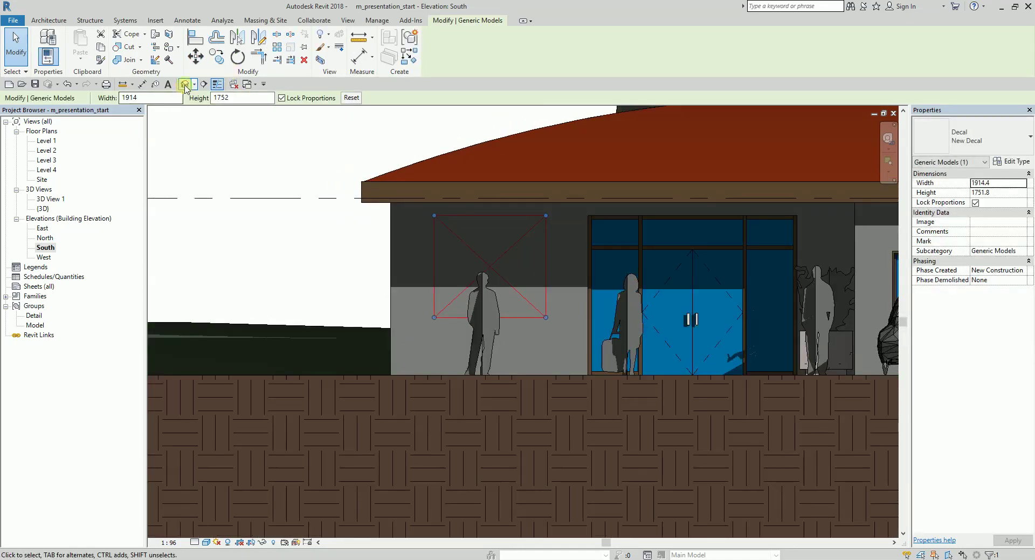
Check the decal in the {3D} view and set the South elevation's visual style to Realistic
click(185, 85)
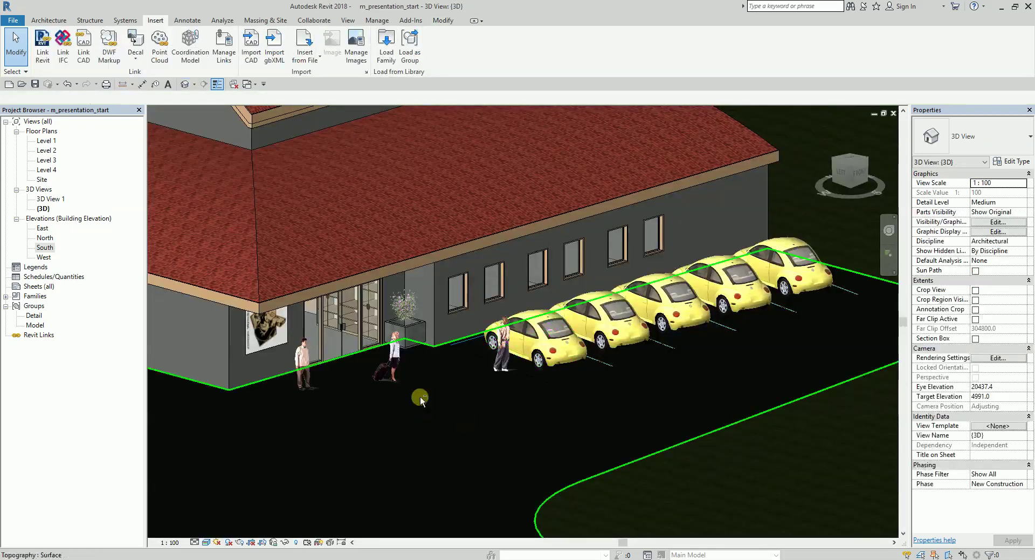
shift+middle_drag(422, 398, 399, 350)
double_click(46, 248)
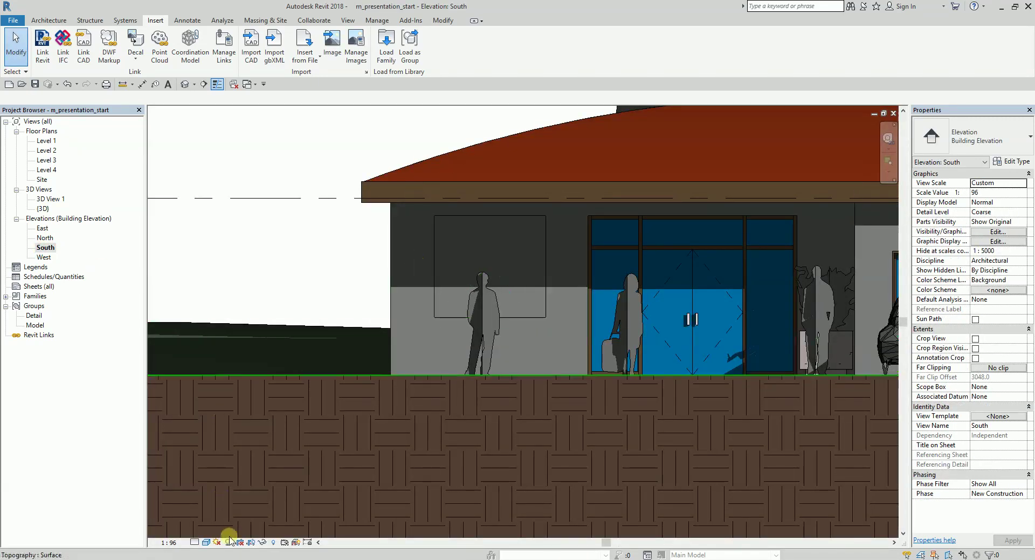
click(206, 543)
click(223, 519)
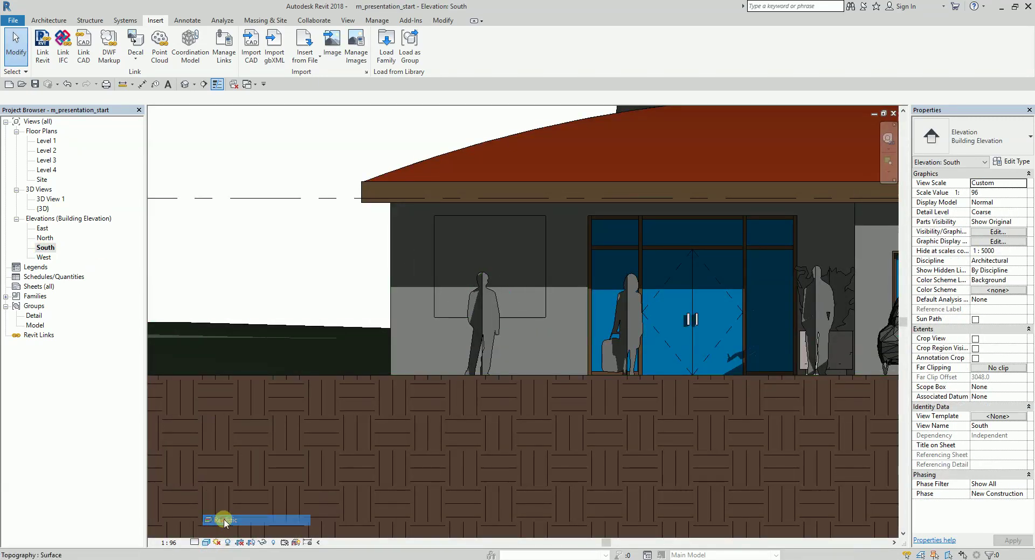
scroll(472, 286, up, 3)
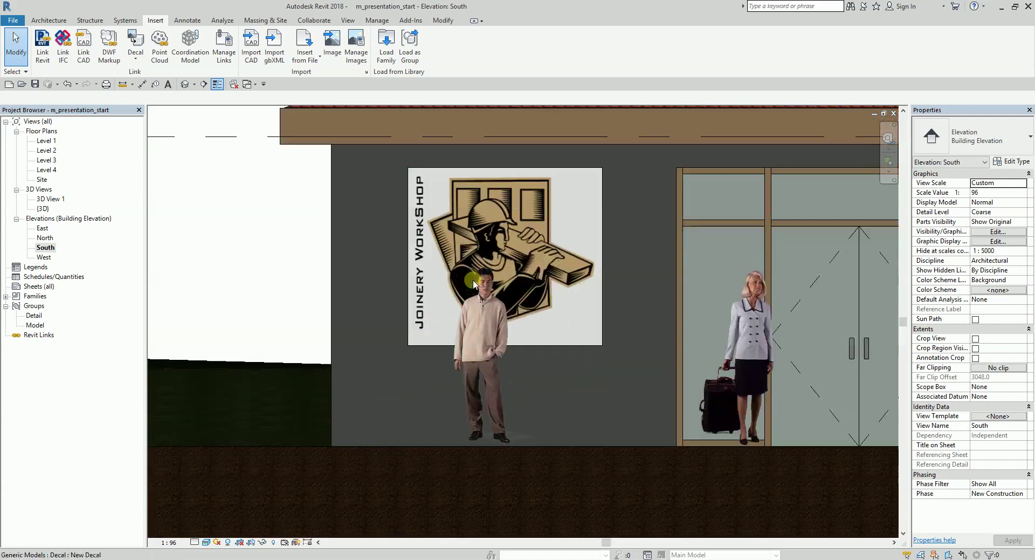
Enlarge the joinery workshop decal on the front wall to about 2488 by 2277 mm, keeping its proportions locked
click(474, 225)
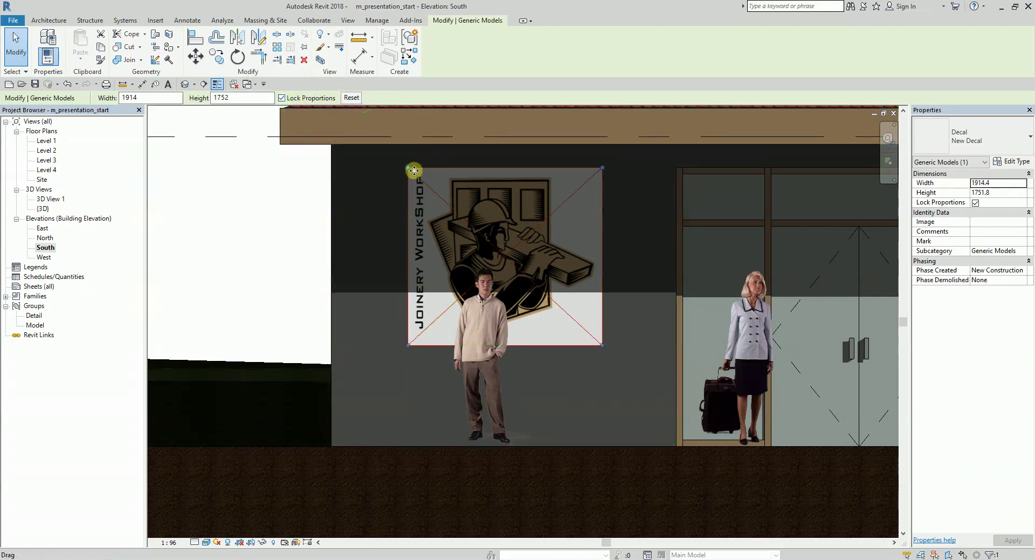
drag(408, 167, 388, 155)
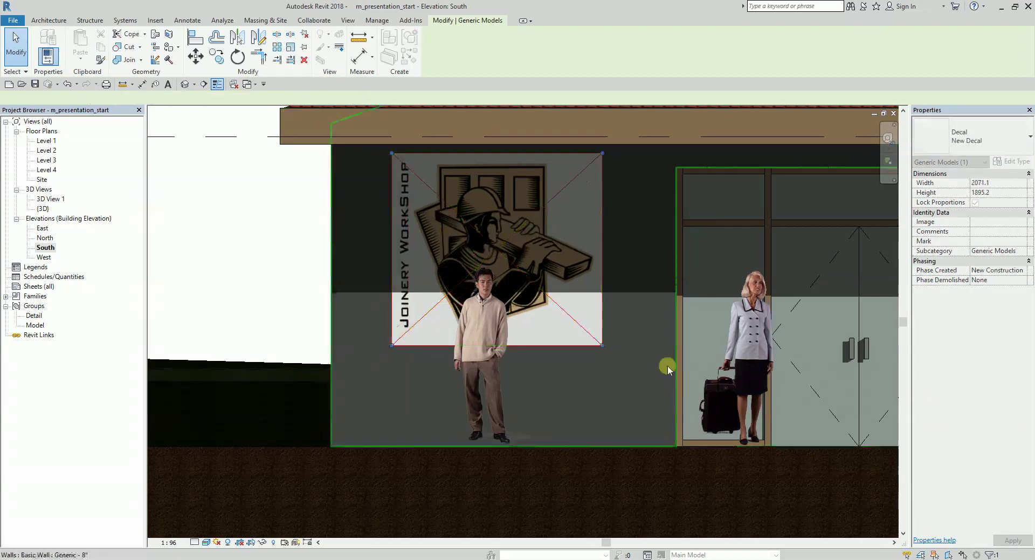
drag(602, 346, 640, 392)
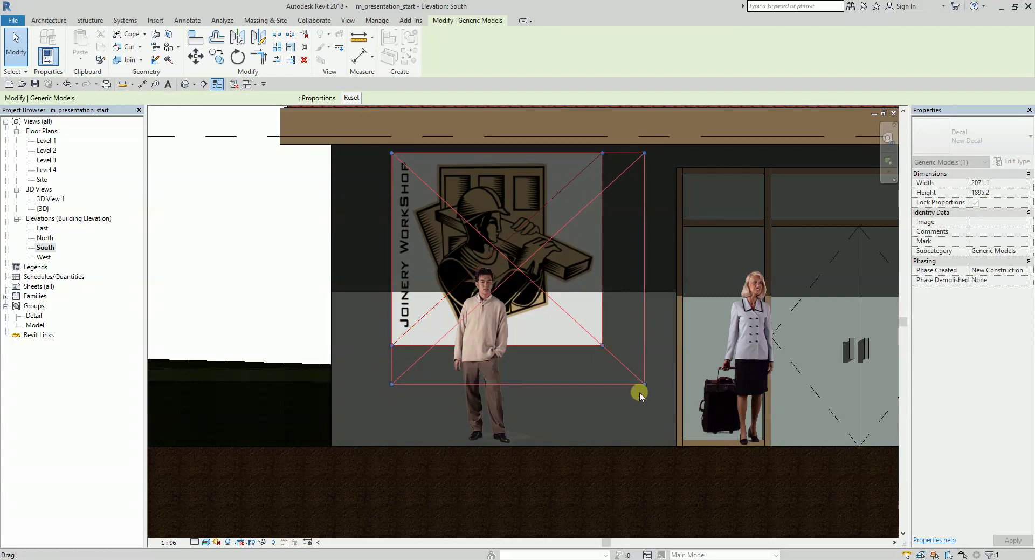
scroll(582, 380, down, 1)
middle_drag(597, 367, 372, 340)
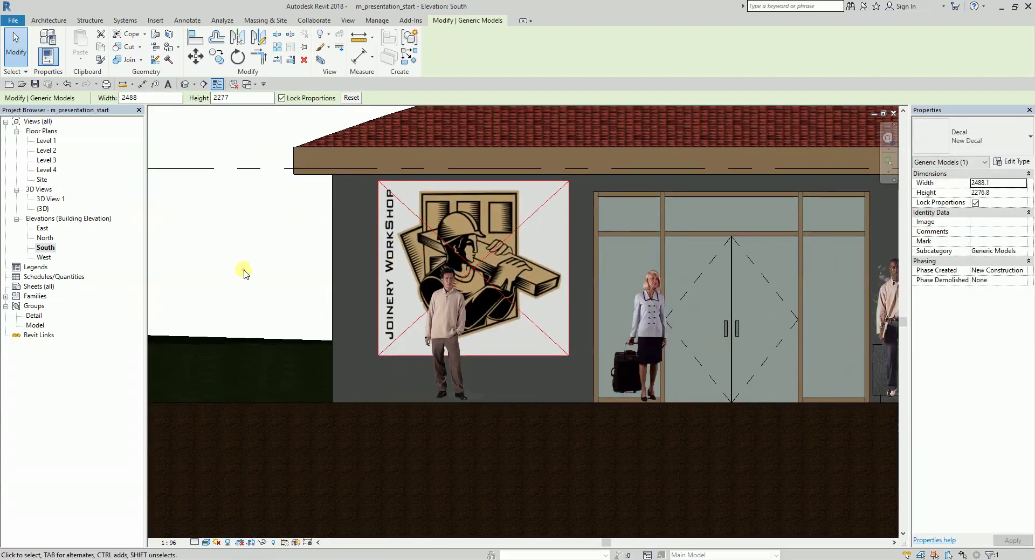
click(539, 495)
In the South elevation, nudge the man in front of the decal down to the ground surface
middle_drag(443, 312, 423, 292)
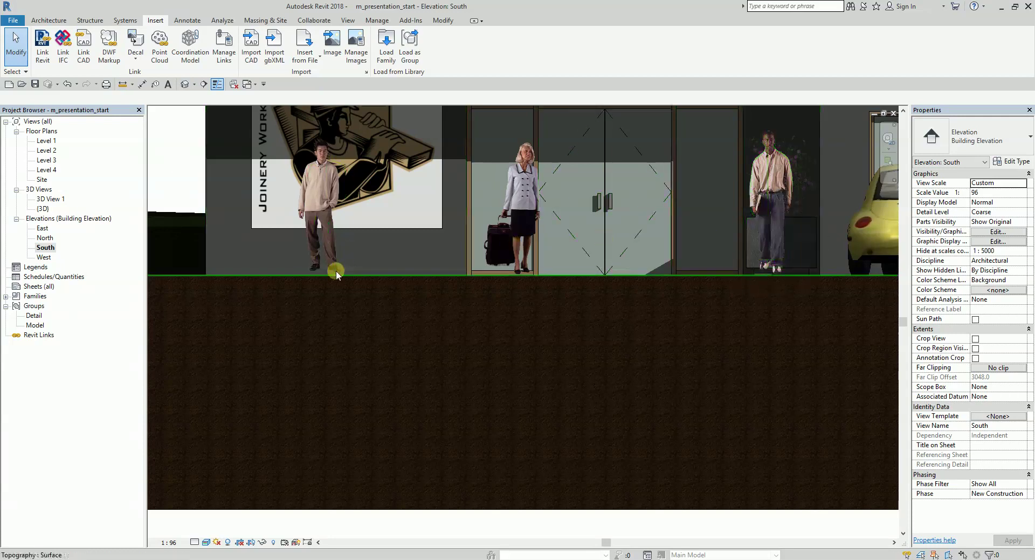
middle_drag(371, 339, 414, 383)
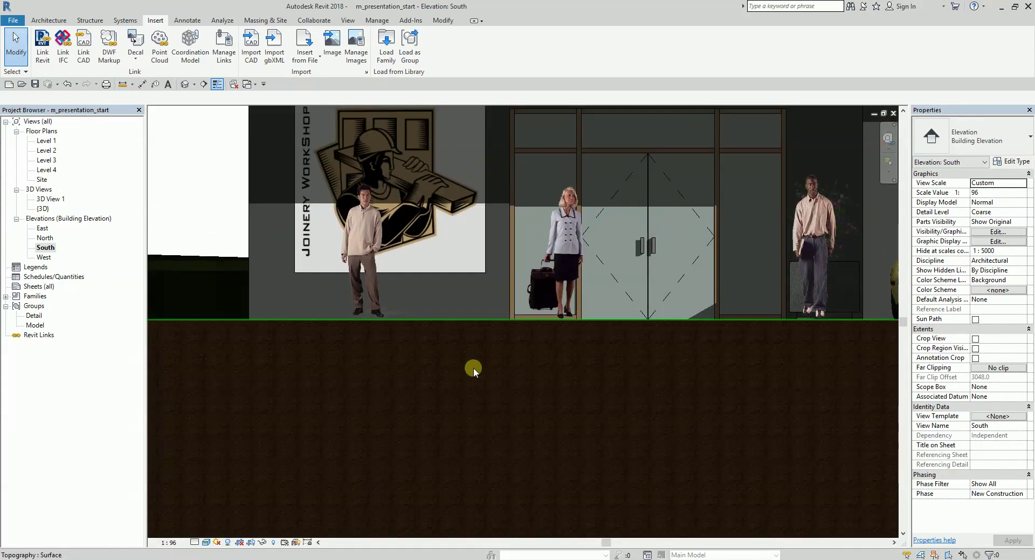
click(367, 280)
key(Down)
click(212, 197)
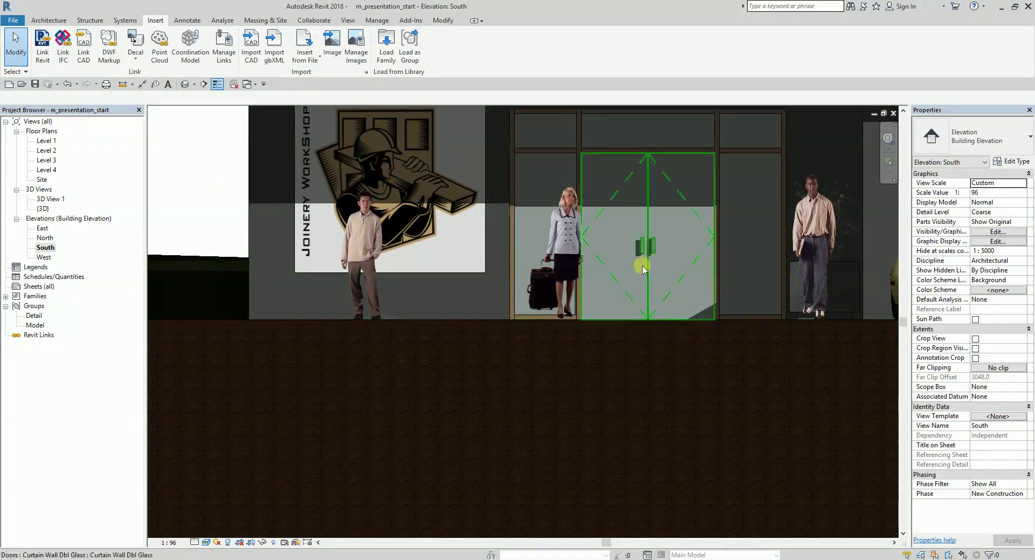
Nudge the woman with the suitcase at the entrance doors down to the ground surface
click(559, 239)
key(Down)
click(201, 174)
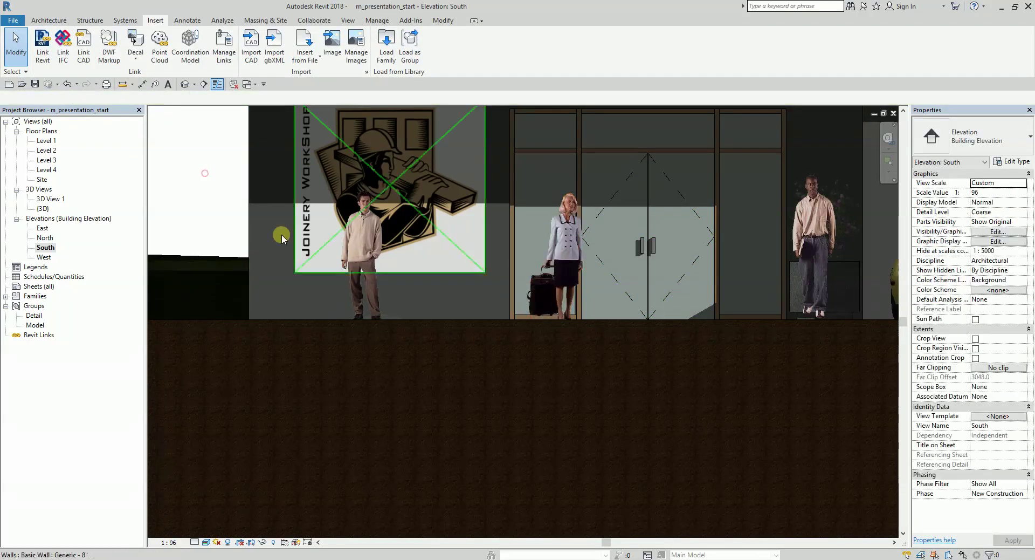
Lower the RPC Male LaRon beside the planter to the ground surface, at an offset of -80 from Level 1
scroll(628, 388, up, 3)
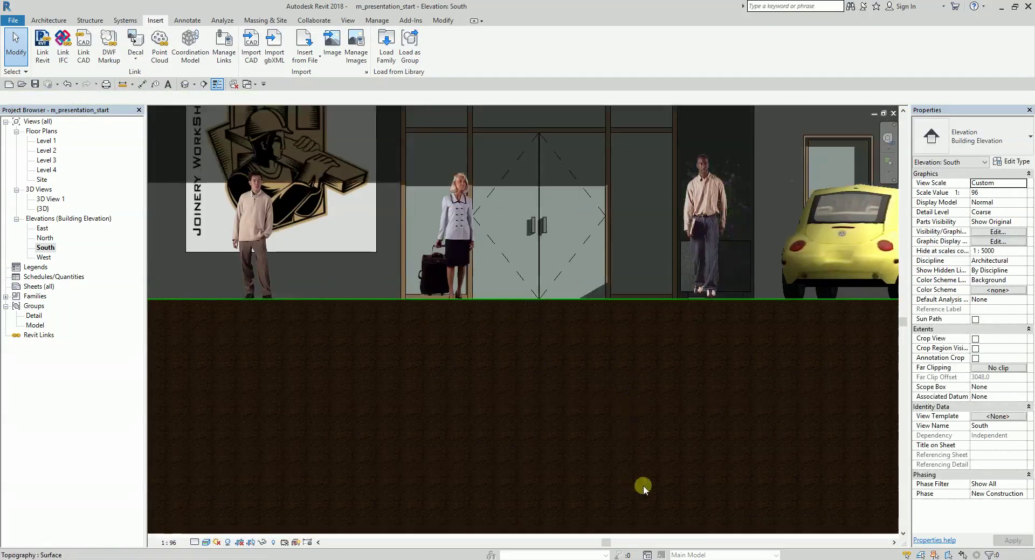
click(709, 277)
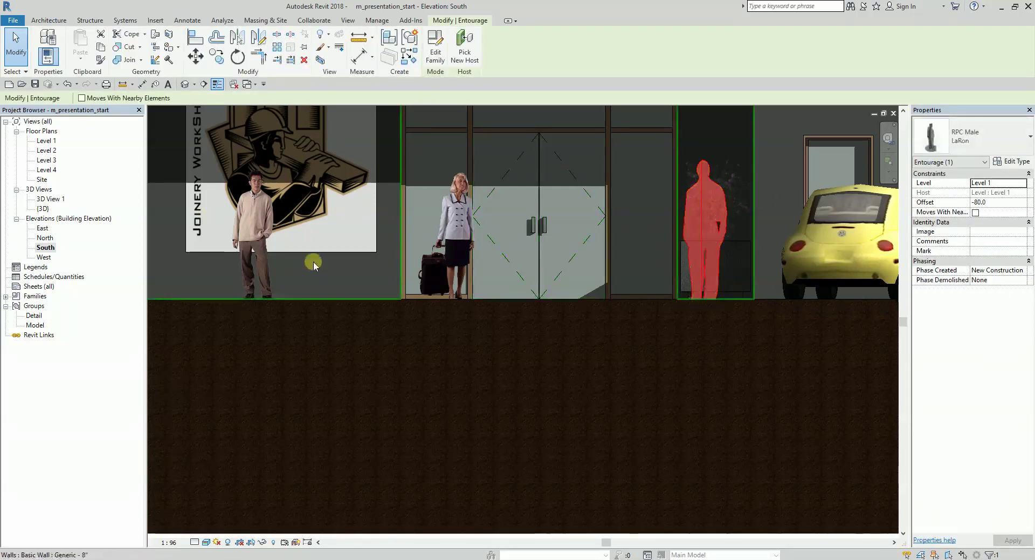
scroll(325, 241, down, 2)
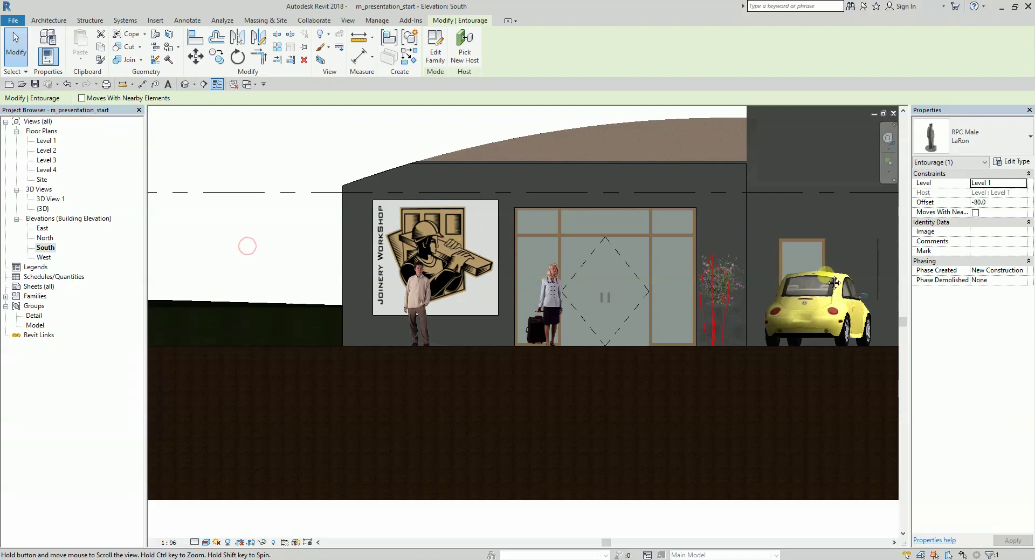
key(Escape)
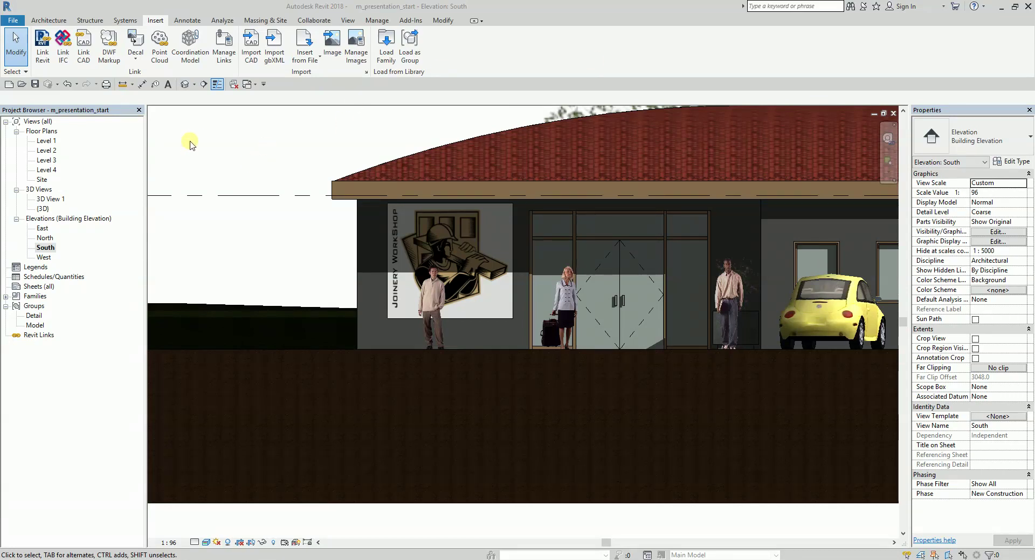
Show the building's west wall and front decal in the {3D} view with the Realistic visual style
click(185, 85)
shift+middle_drag(575, 422, 579, 398)
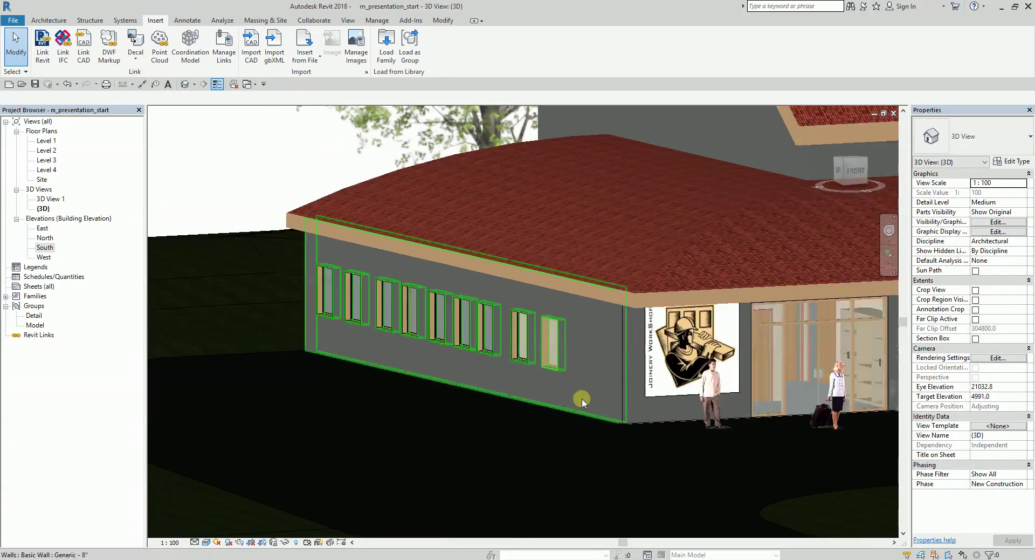
click(581, 397)
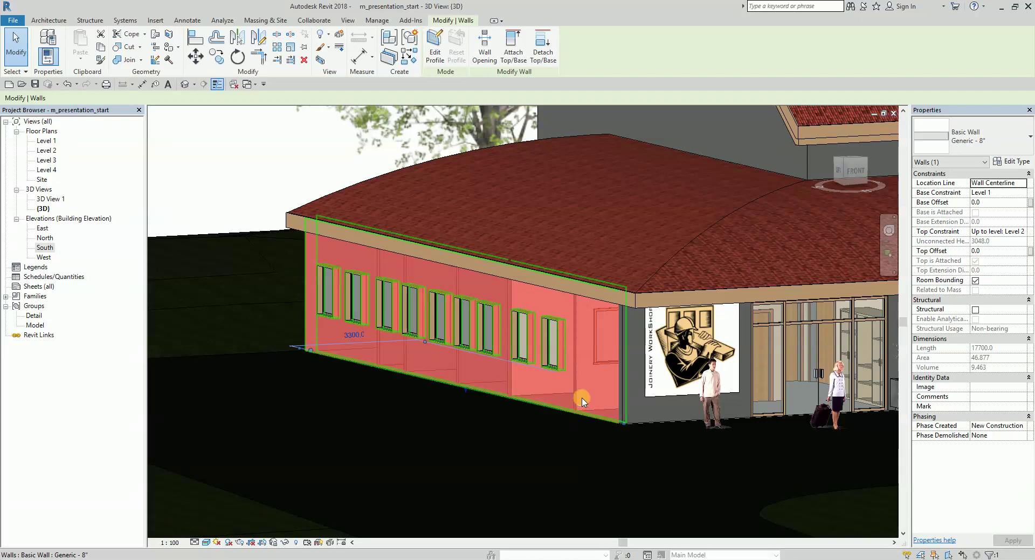
click(209, 545)
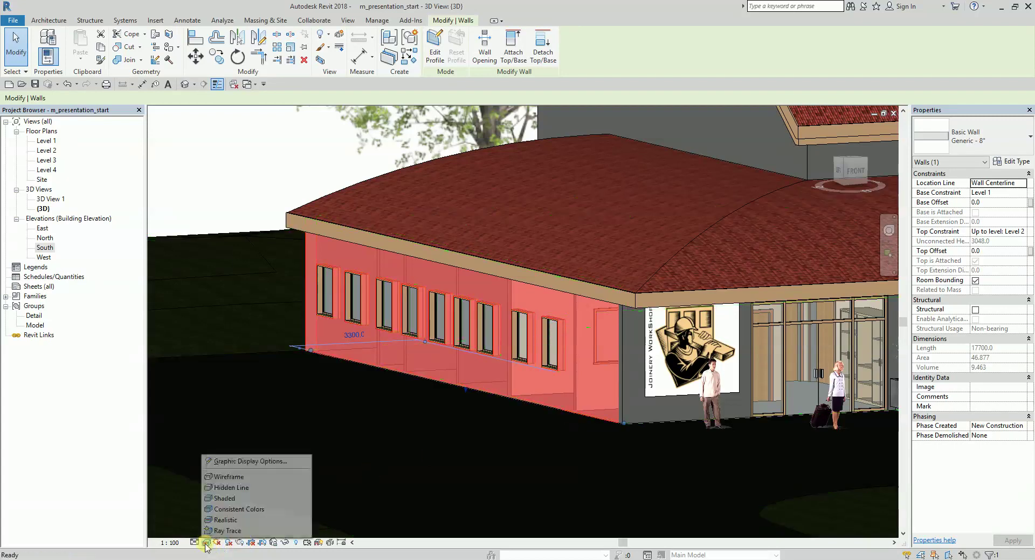
click(232, 525)
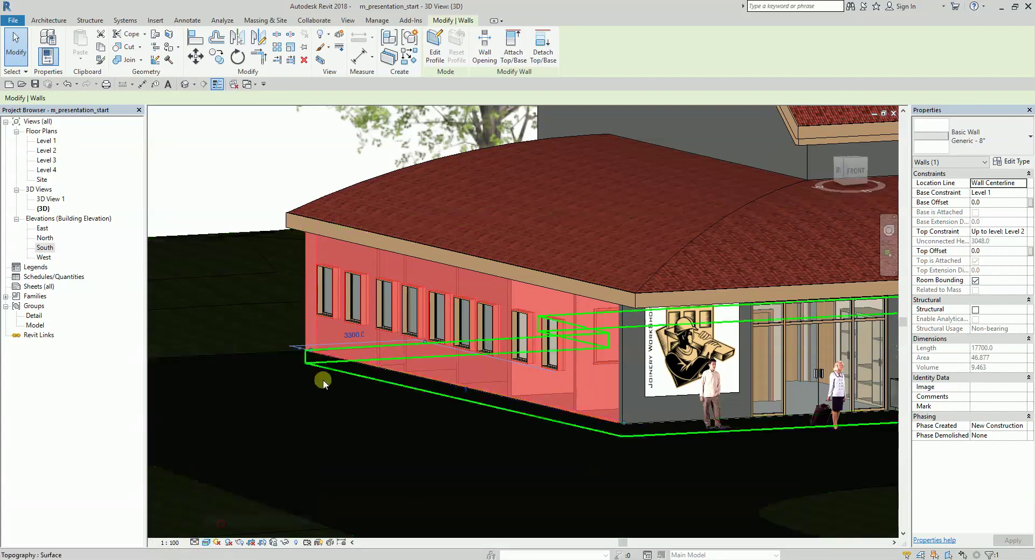
click(226, 168)
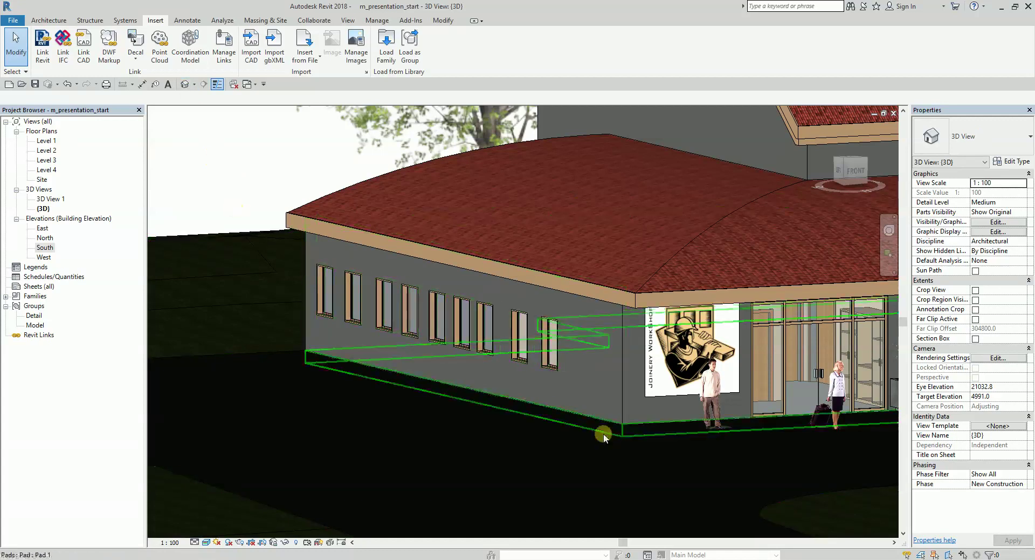
Open the material selection for the structure layer of the west wall's Generic - 8" type
click(552, 395)
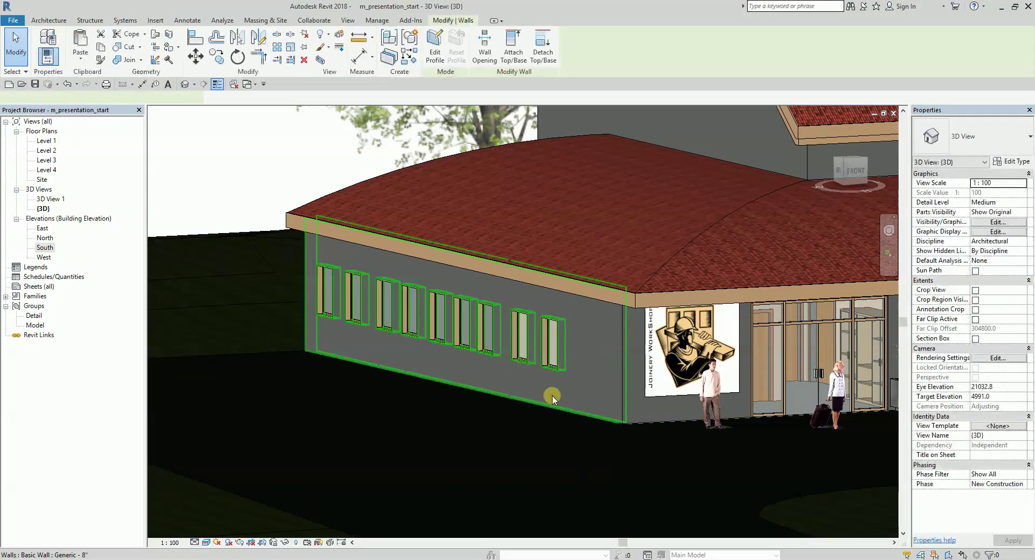
click(1012, 162)
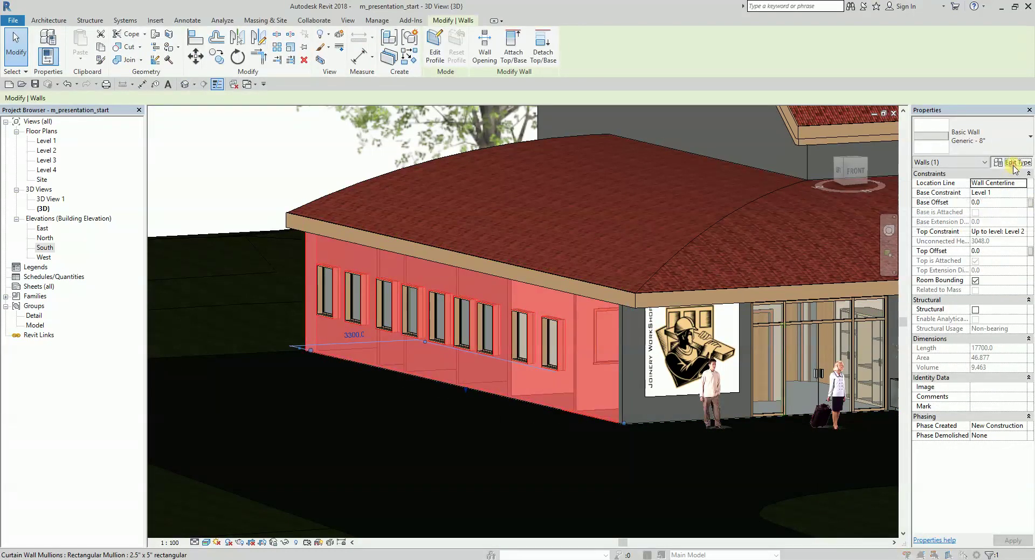
click(522, 235)
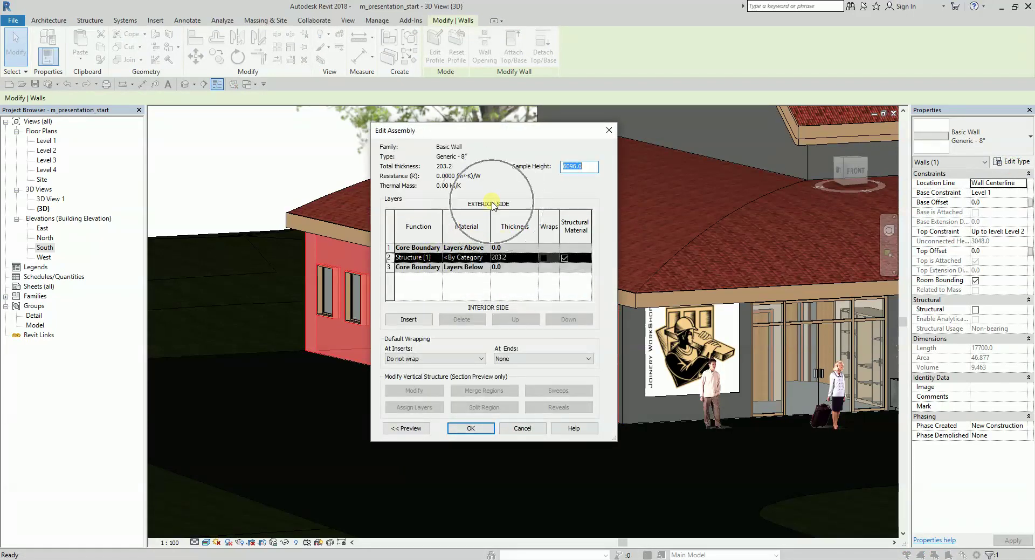
click(484, 259)
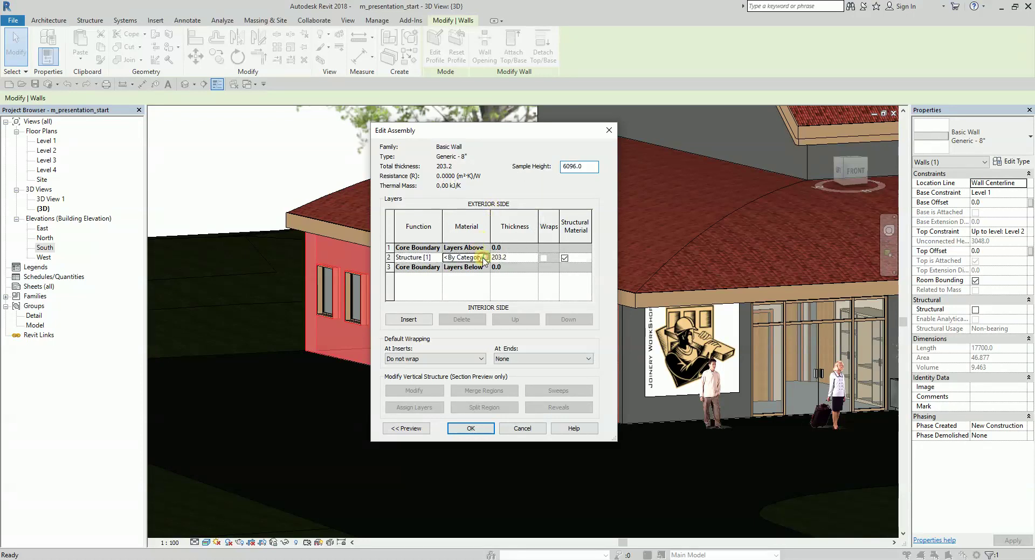
click(483, 257)
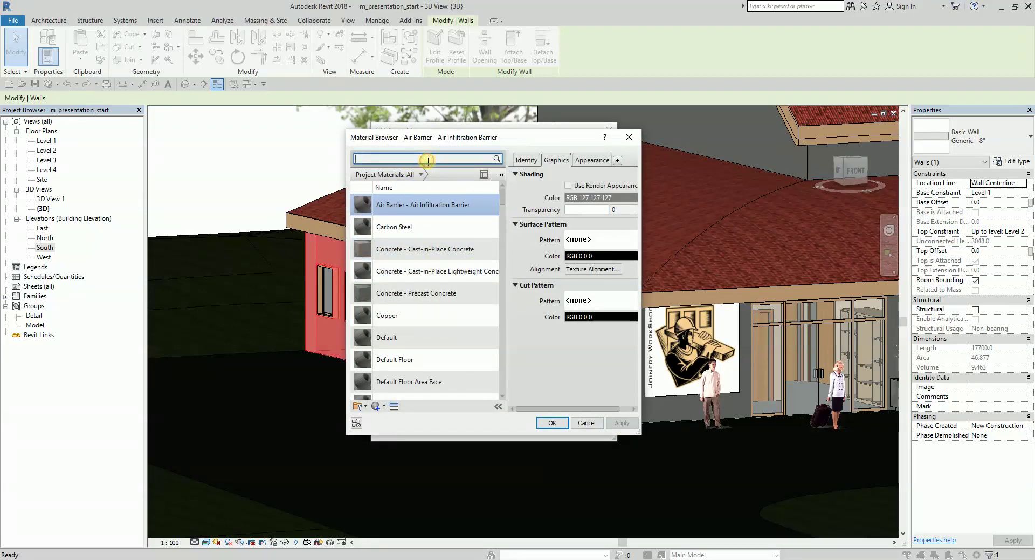
Search the project materials for "finishes exterior" and broaden the search to "exterior"
text(shes exterior)
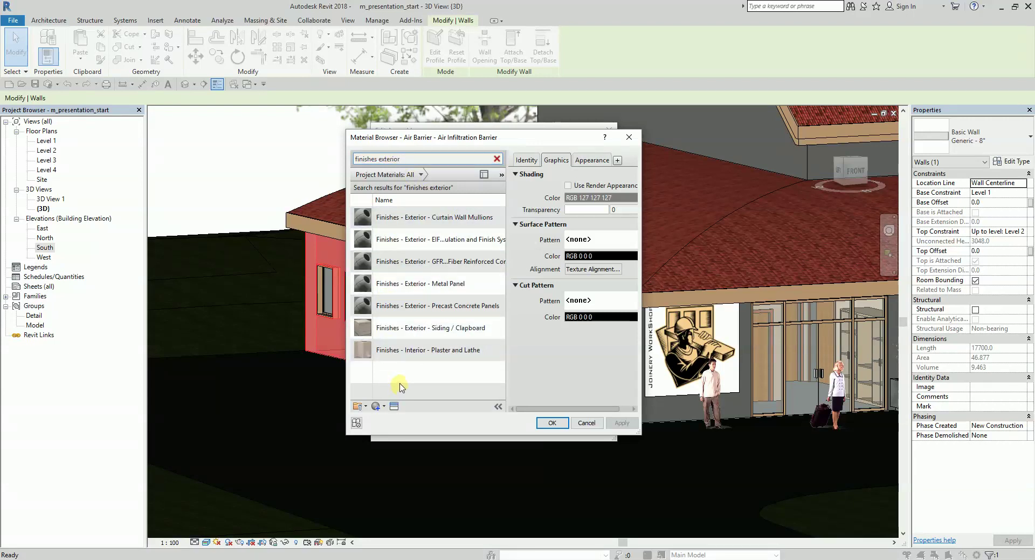
drag(353, 155, 351, 156)
text(exterior)
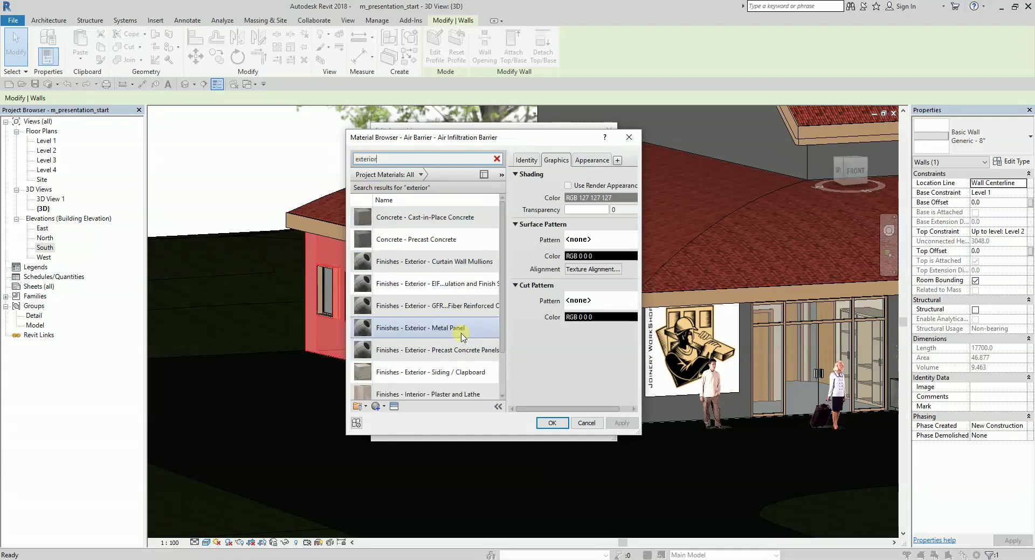
scroll(462, 336, down, 1)
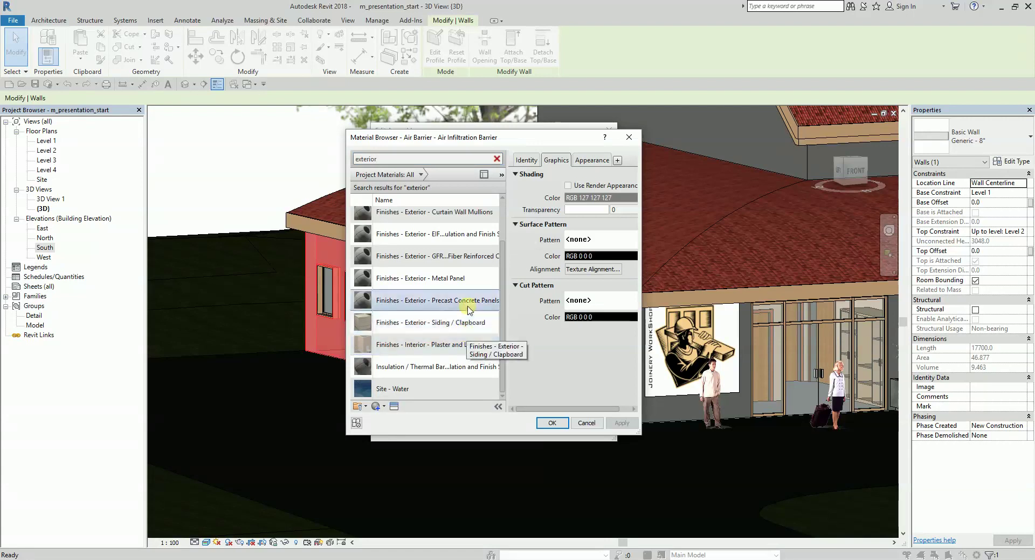
Assign Finishes - Interior - Plaster and Lathe to the Generic - 8" wall type's structure layer and deselect the wall
click(435, 236)
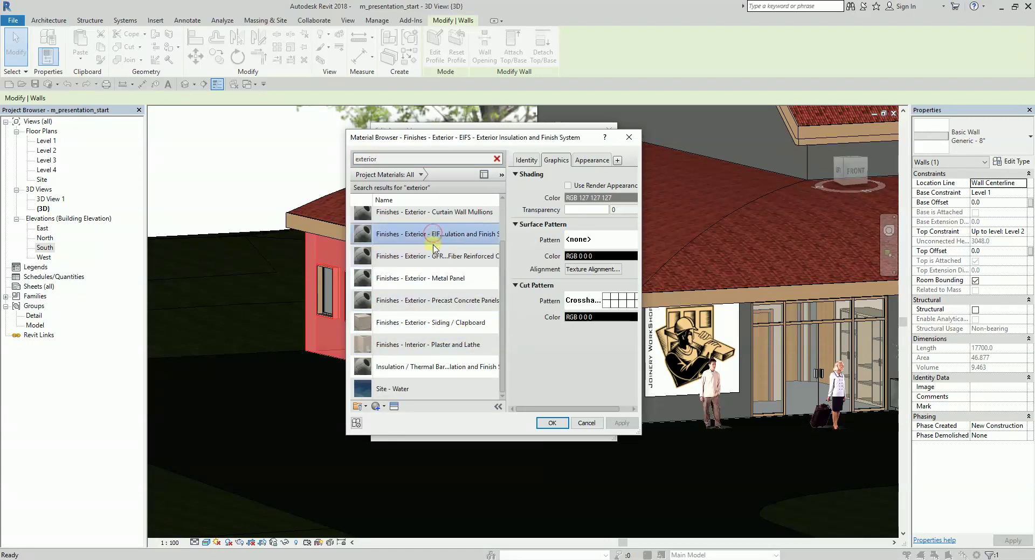
click(434, 251)
click(422, 237)
scroll(425, 233, up, 1)
click(417, 305)
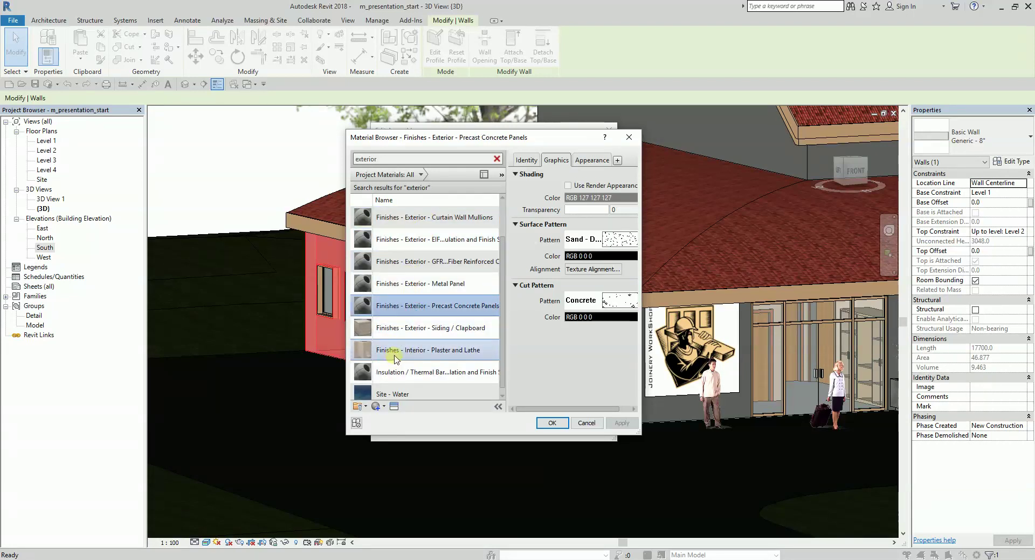
click(397, 356)
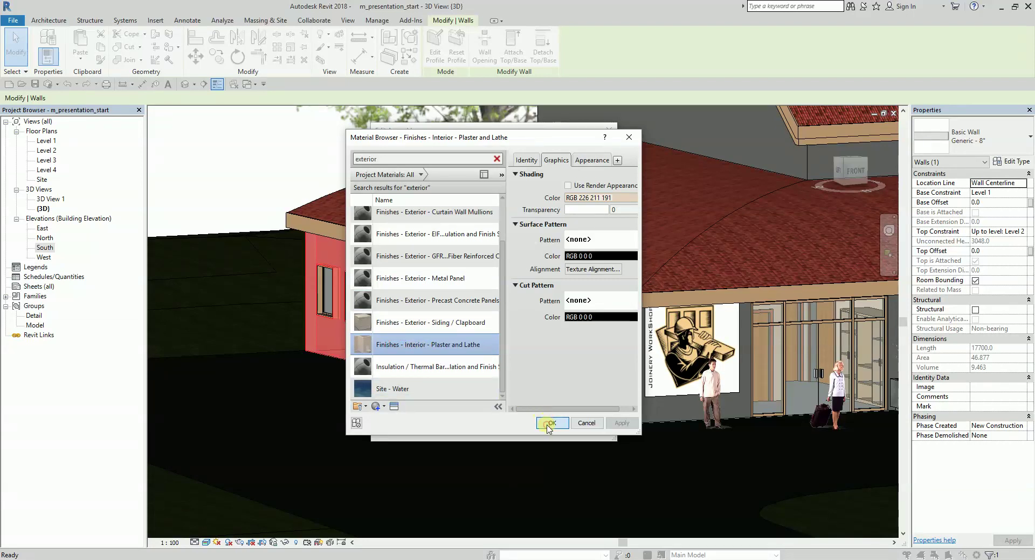
click(549, 426)
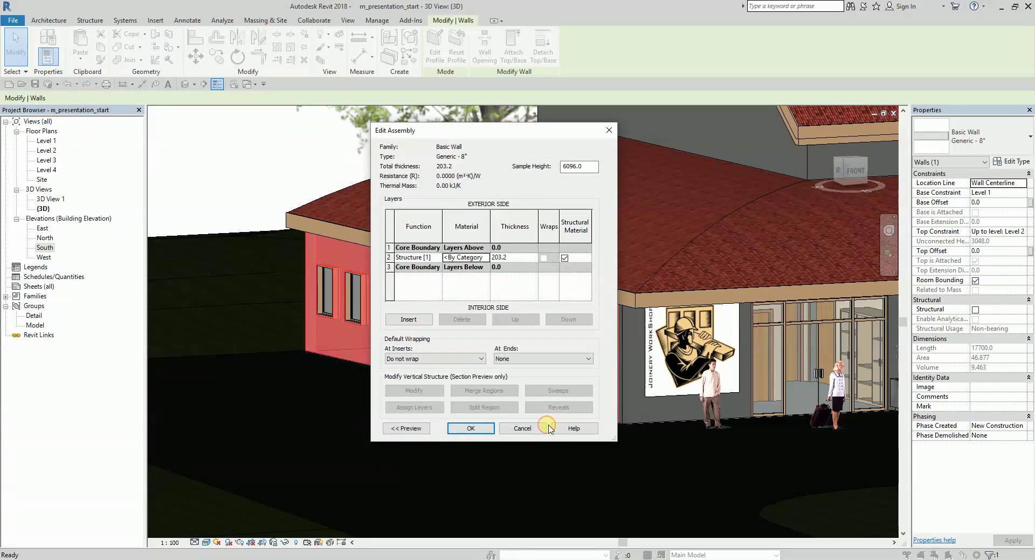
click(473, 428)
click(474, 425)
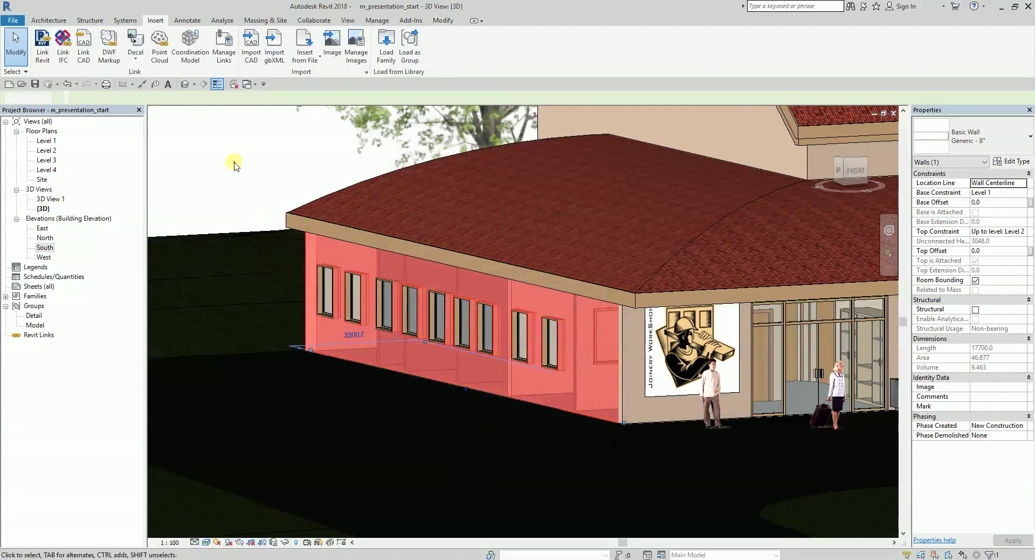
click(235, 165)
Duplicate the west wall's type as Generic - 8" 2
middle_drag(523, 425, 336, 372)
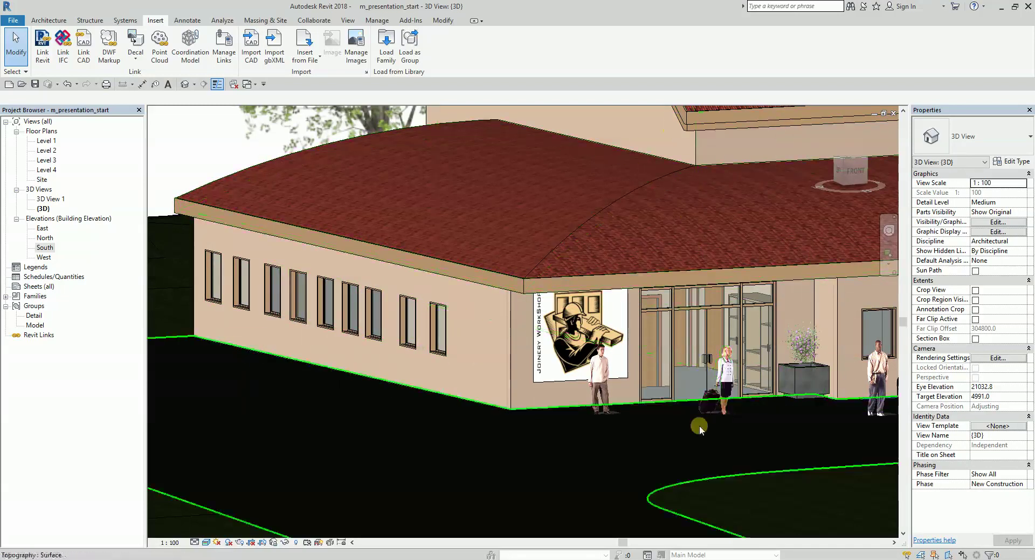
scroll(665, 445, down, 5)
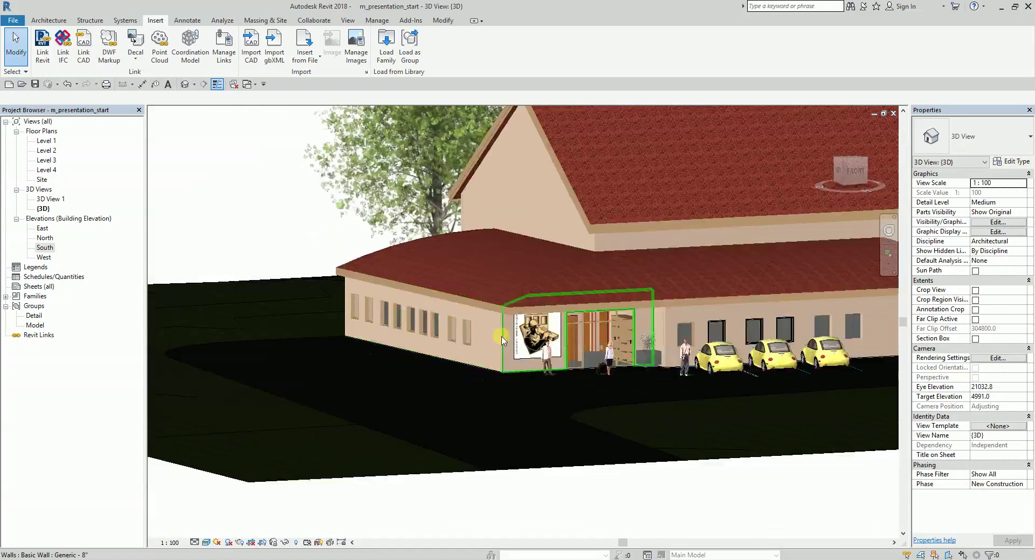
shift+middle_drag(701, 487, 710, 504)
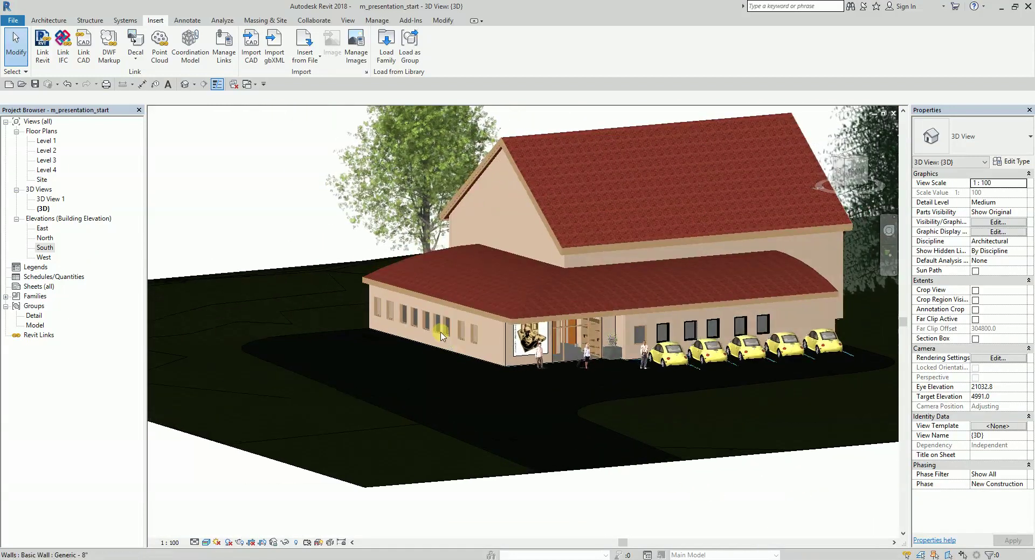
scroll(441, 331, up, 3)
scroll(440, 332, up, 2)
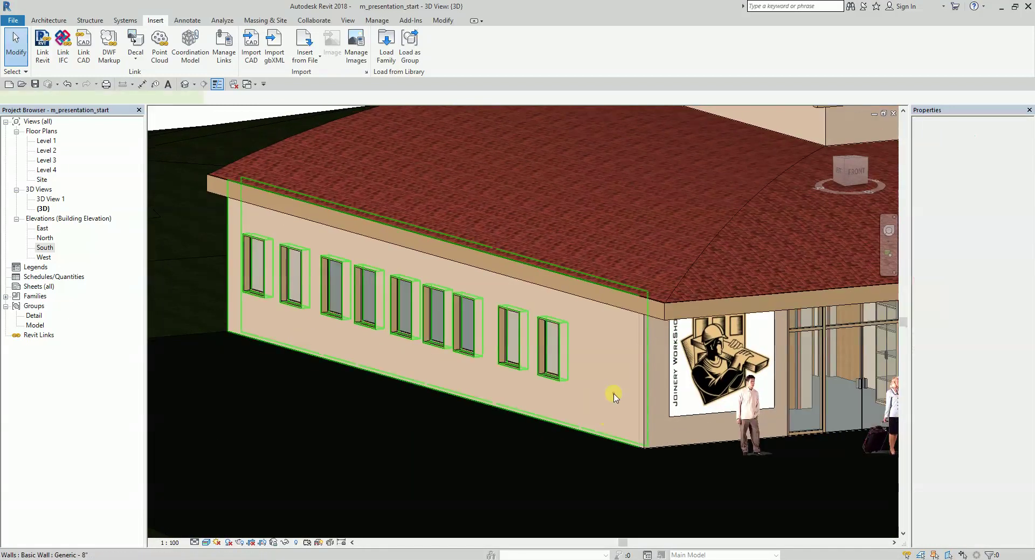
click(614, 394)
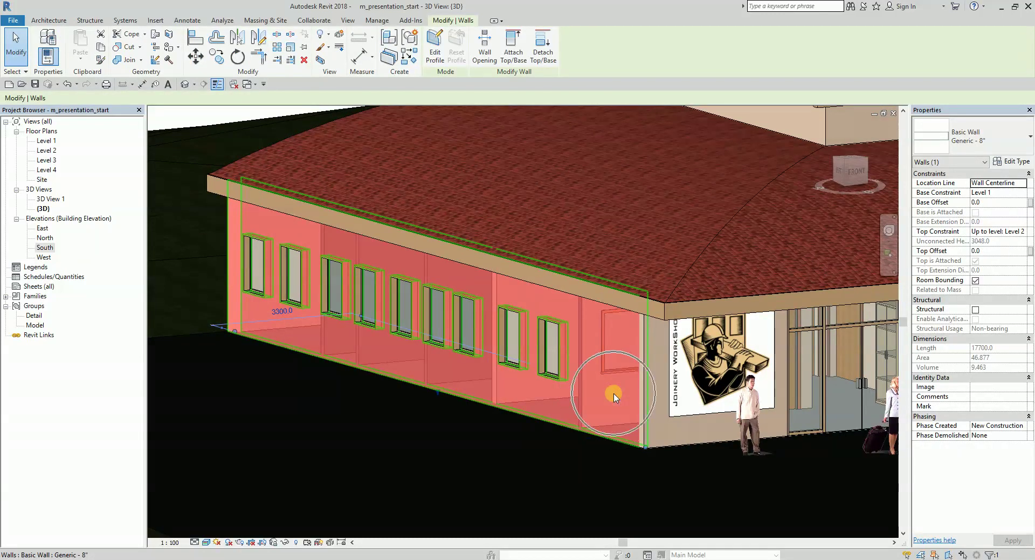
click(1014, 162)
click(572, 175)
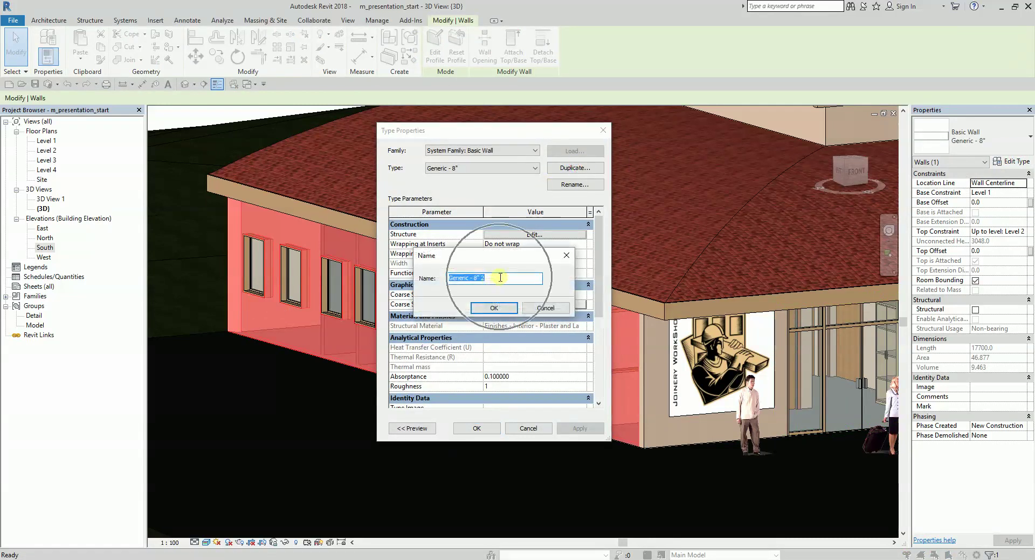
click(495, 308)
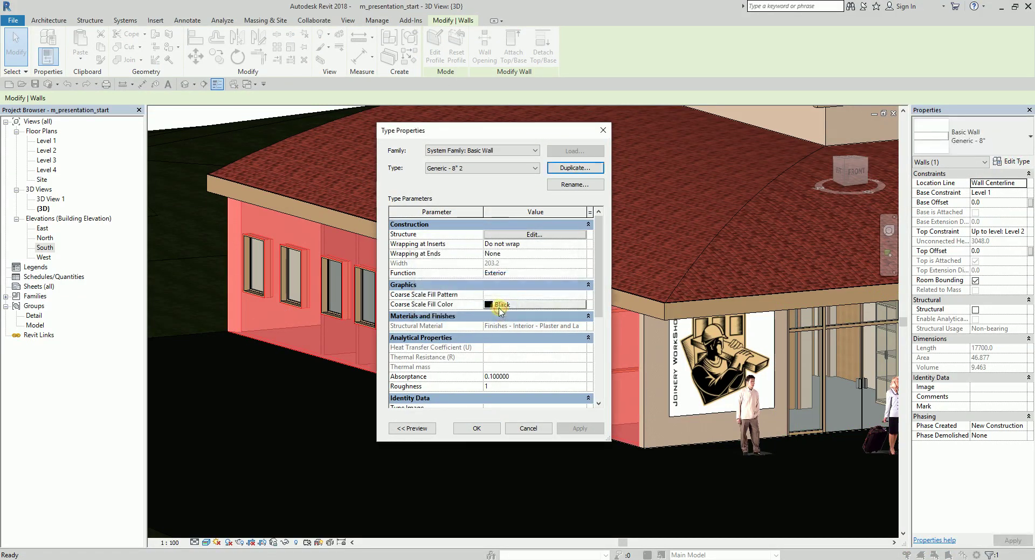
Set the structure layer material of the Generic - 8" 2 wall type to Finishes - Exterior - Metal Panel
click(534, 234)
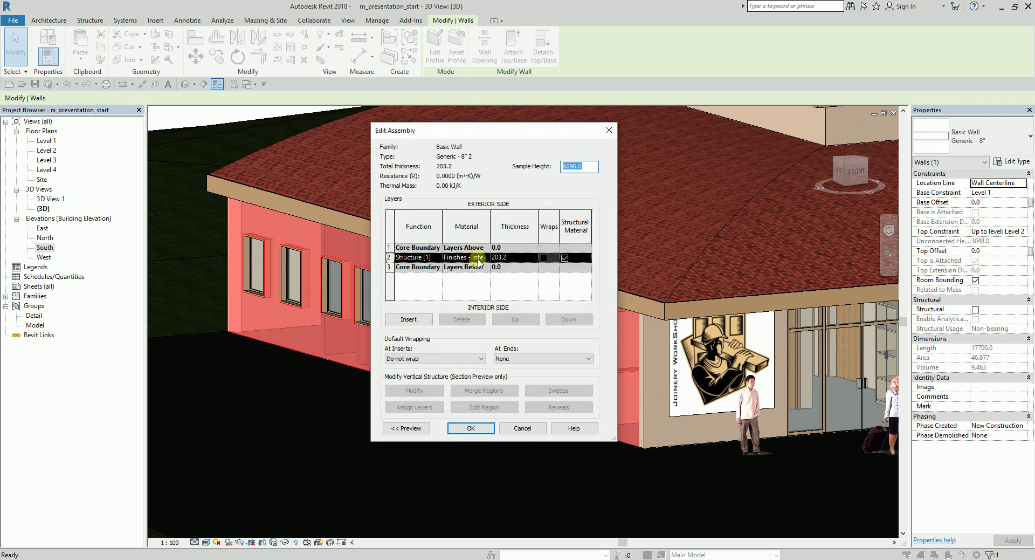
click(478, 259)
click(486, 258)
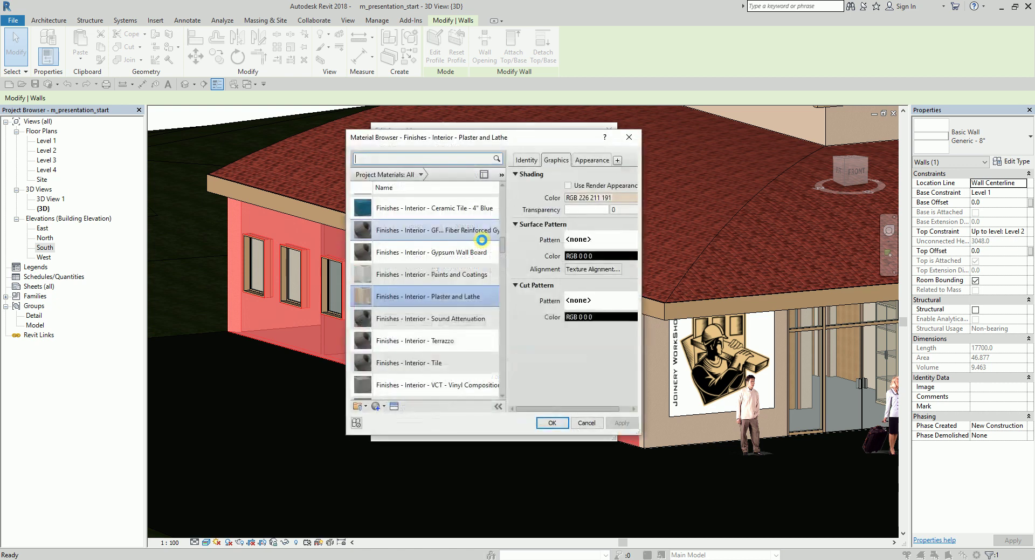
scroll(448, 349, down, 3)
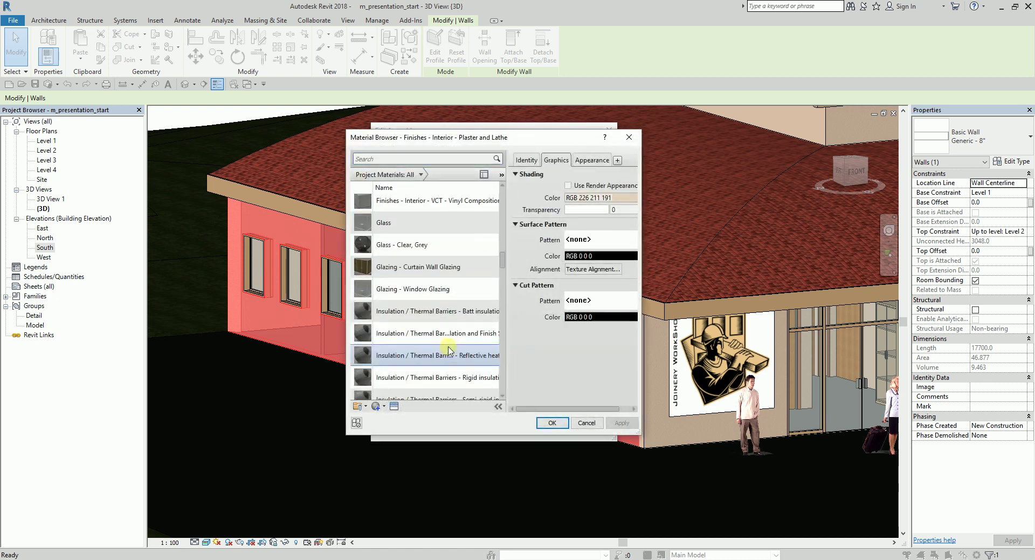
scroll(449, 349, up, 8)
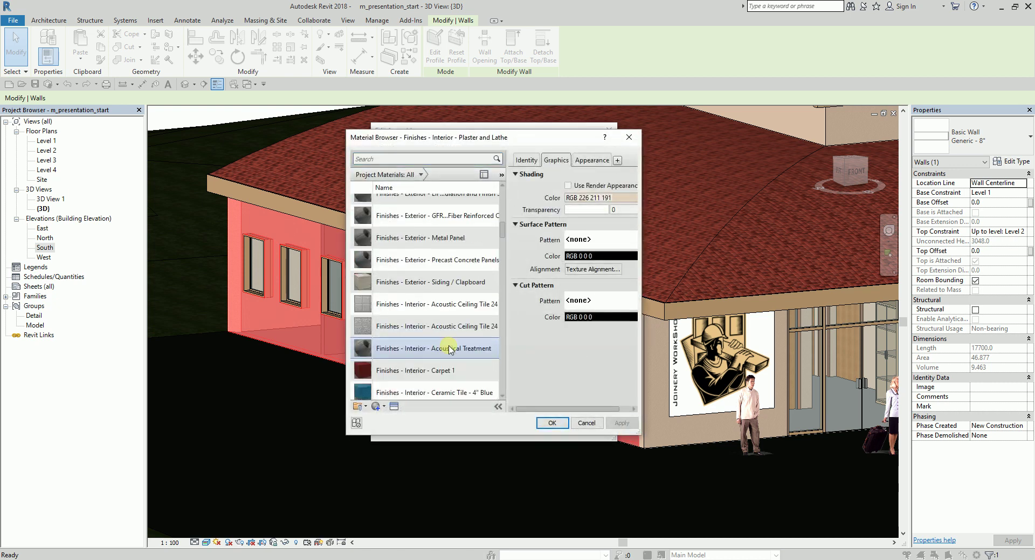
click(443, 218)
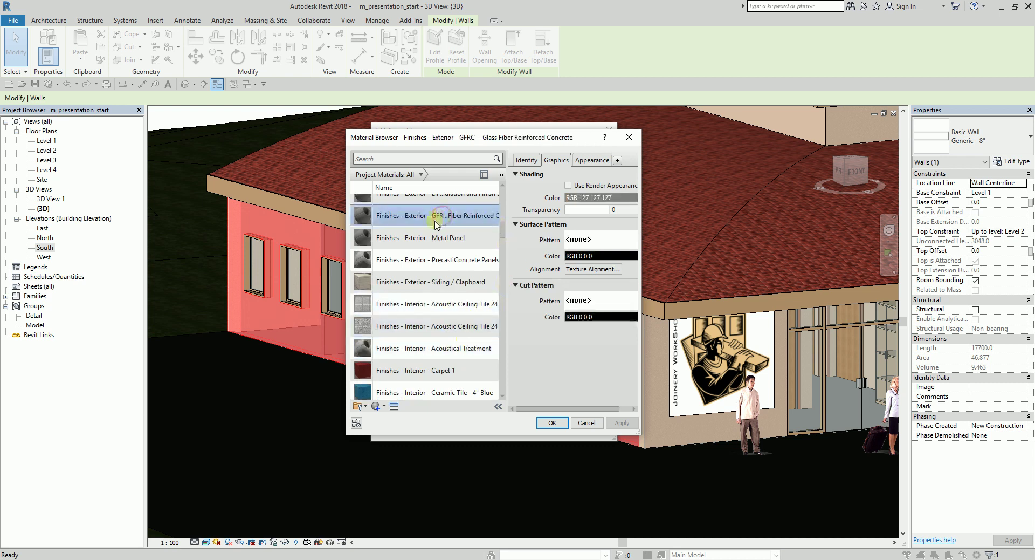
scroll(442, 243, up, 3)
click(445, 304)
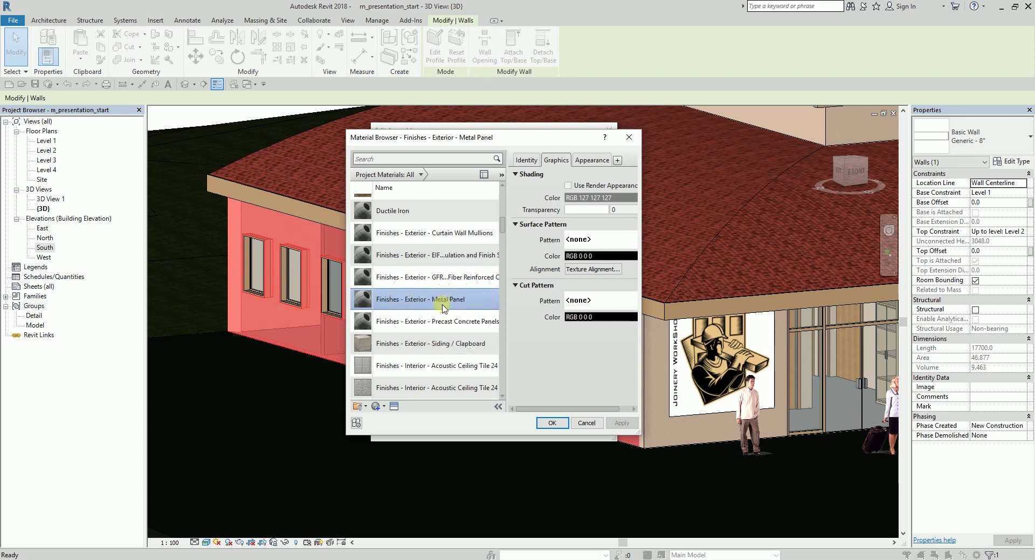
click(551, 423)
click(471, 428)
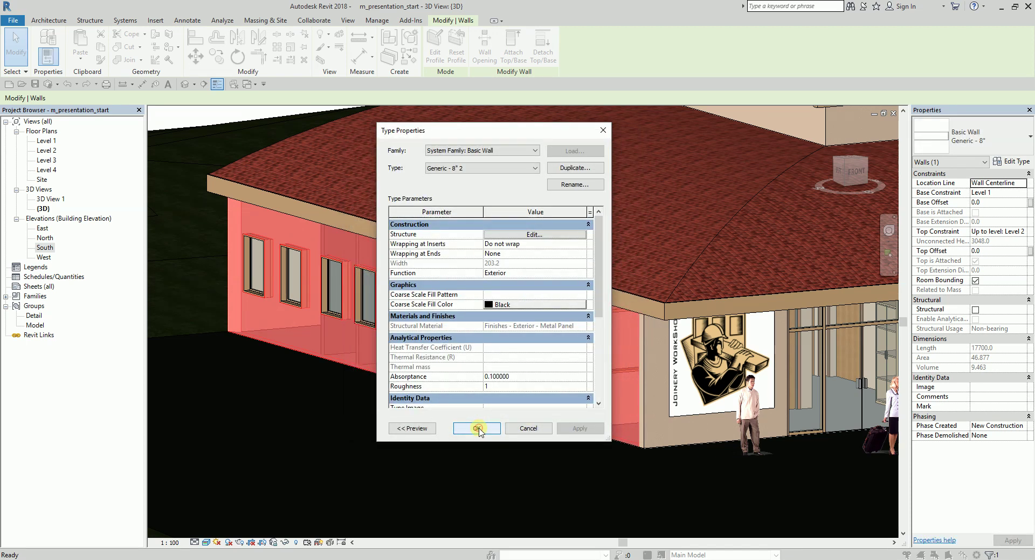
click(475, 429)
Deselect the west wall and examine its finish and the building front from several angles in the {3D} view
scroll(353, 348, down, 2)
middle_drag(353, 348, 419, 349)
click(275, 145)
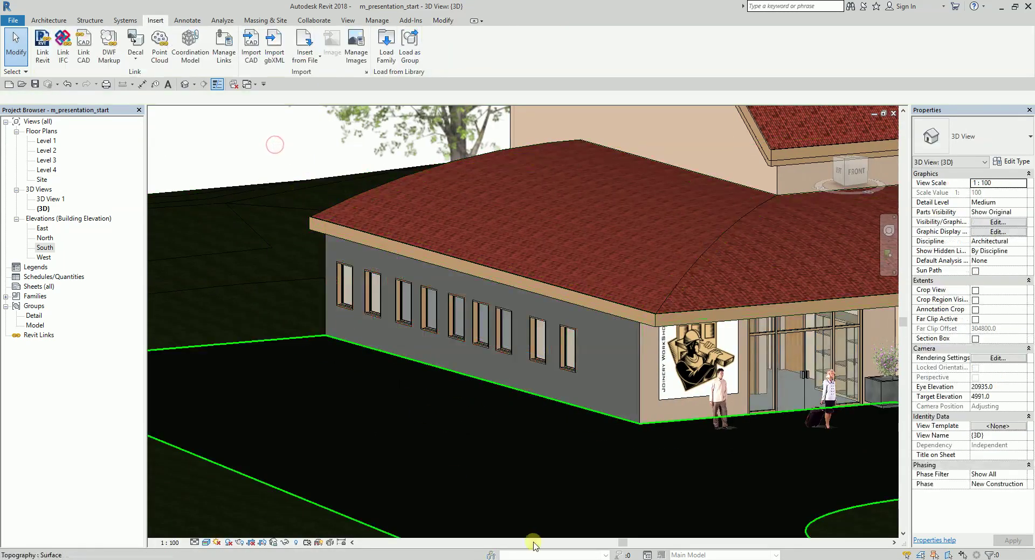
shift+middle_drag(495, 442, 616, 382)
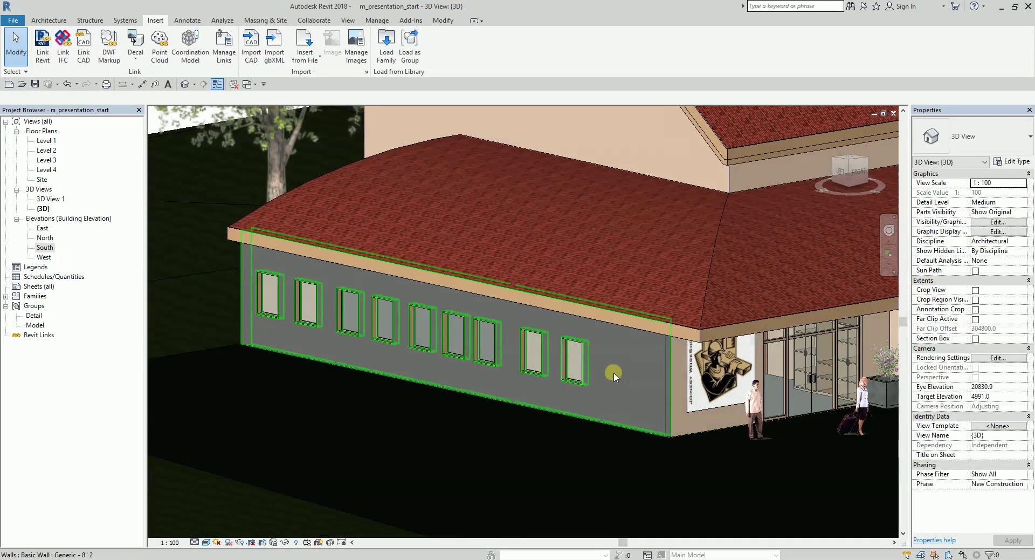
scroll(620, 380, down, 6)
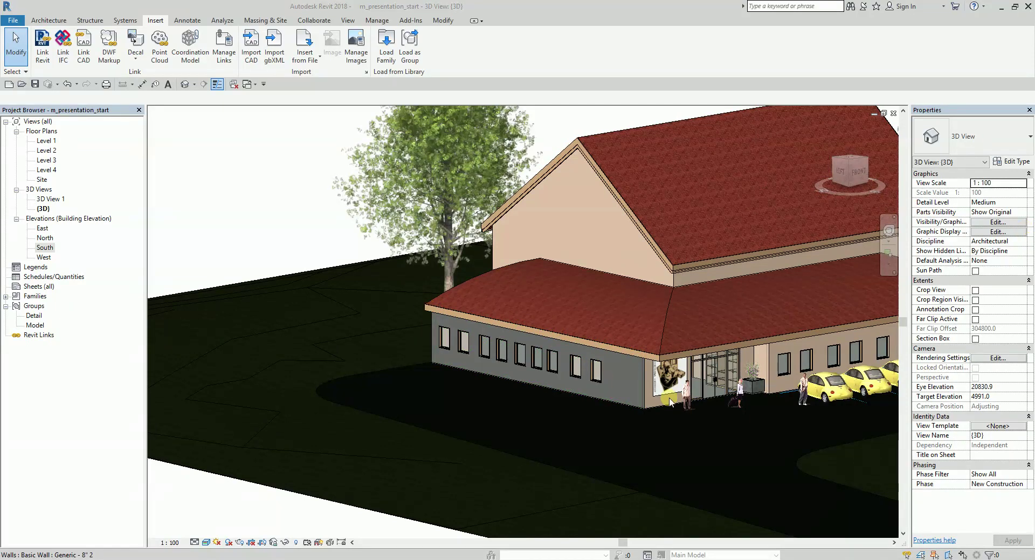
shift+middle_drag(586, 341, 349, 364)
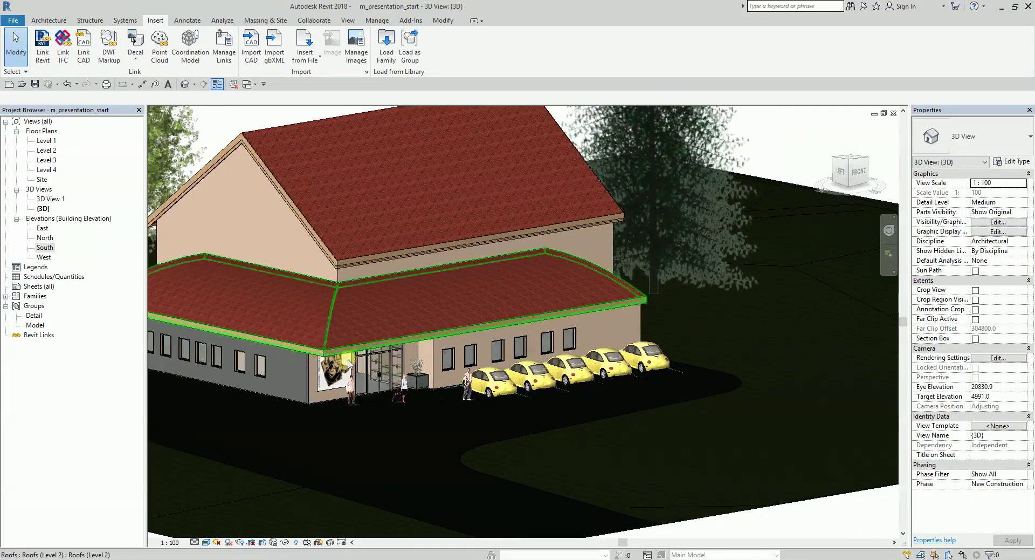
In the Level 1 plan, create a perspective camera view from southwest of the entrance, aimed northeast into the building, with eye offset 1750
double_click(48, 142)
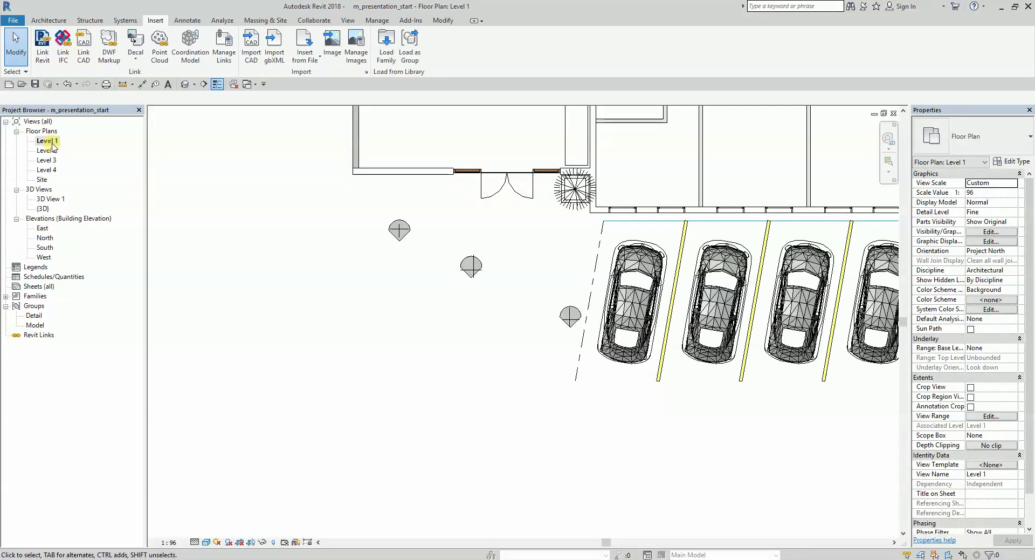
click(196, 85)
click(196, 85)
click(196, 85)
click(203, 109)
scroll(539, 353, down, 3)
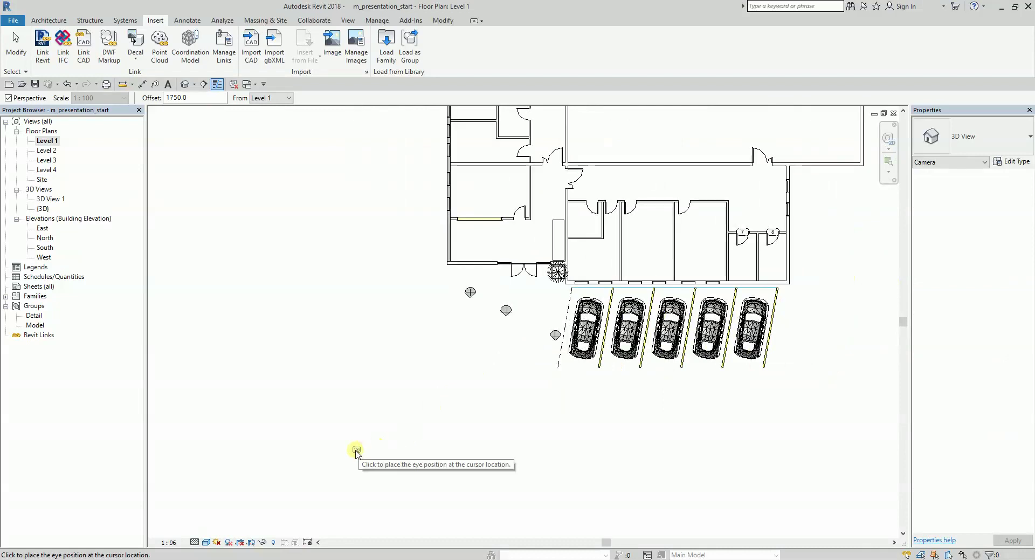
click(371, 460)
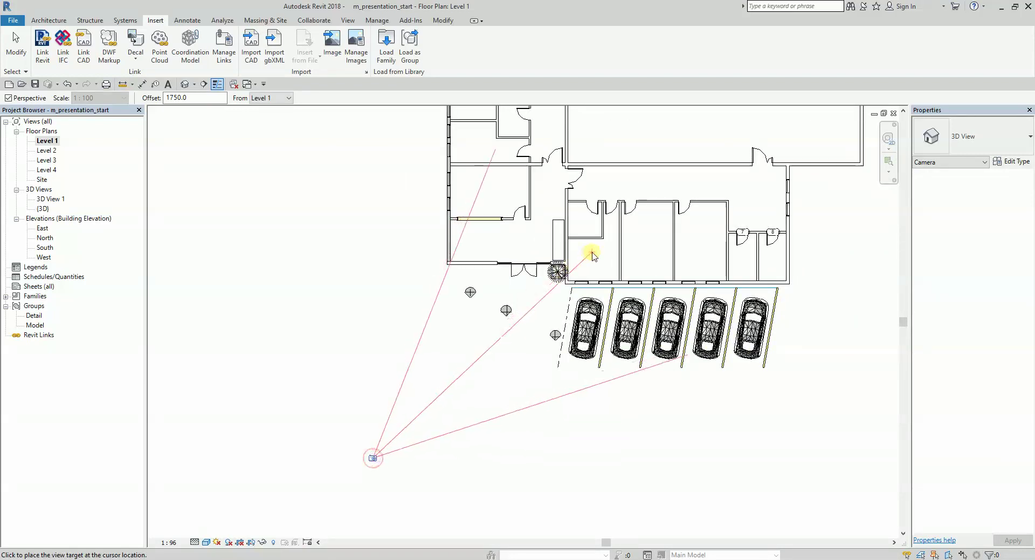
scroll(589, 254, down, 2)
click(616, 231)
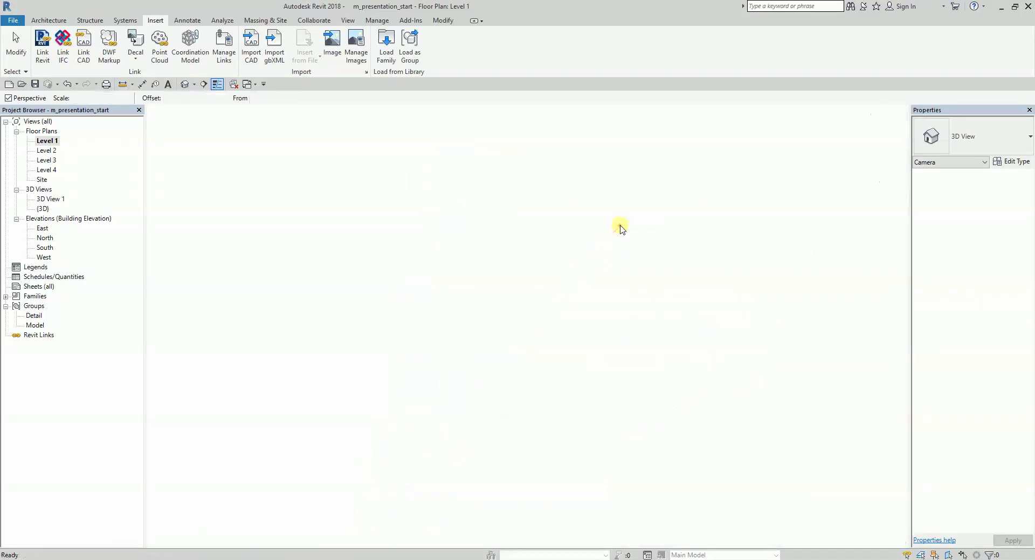
Resize the new camera view's crop region, trimming the foreground and extending it above the roof and past the building's west side
scroll(585, 303, down, 1)
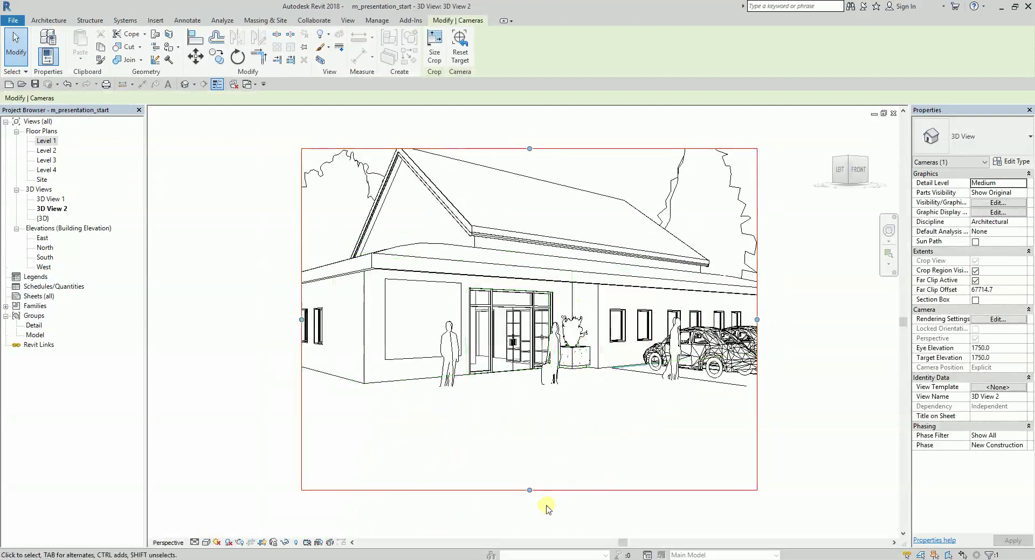
drag(530, 490, 531, 448)
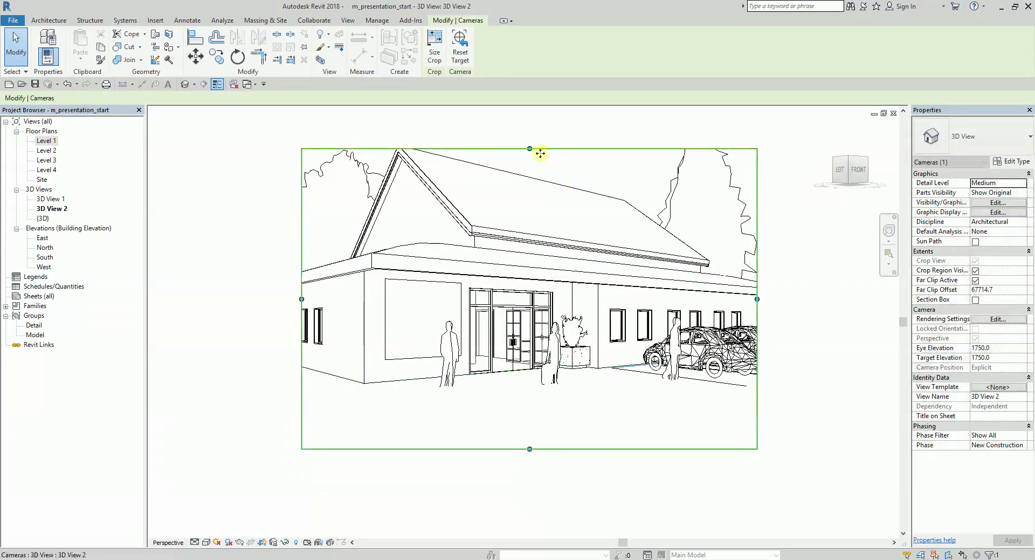
drag(530, 148, 530, 118)
drag(302, 284, 219, 284)
Set the camera view's visual style to Realistic and extend its crop region to include more parked cars and foreground
click(206, 541)
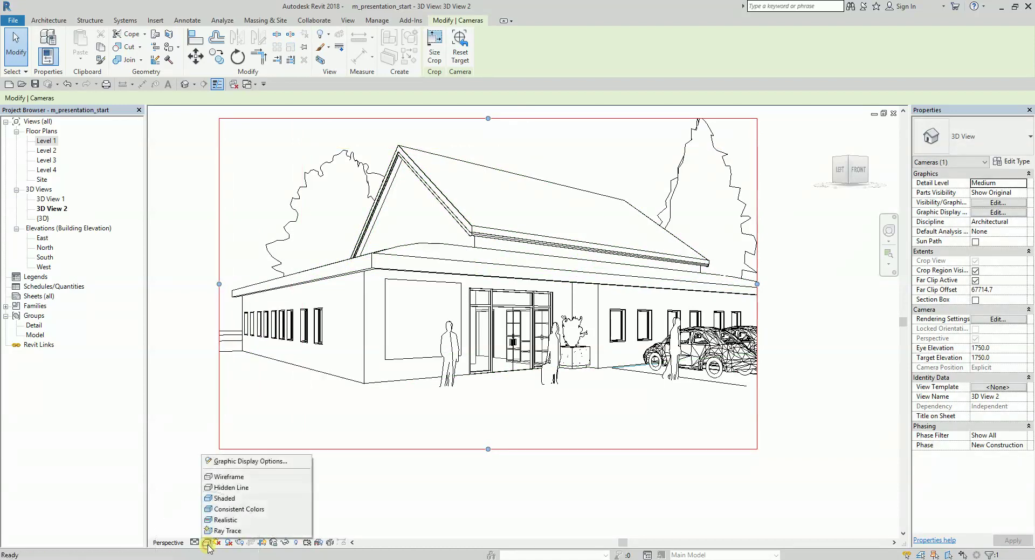
click(234, 520)
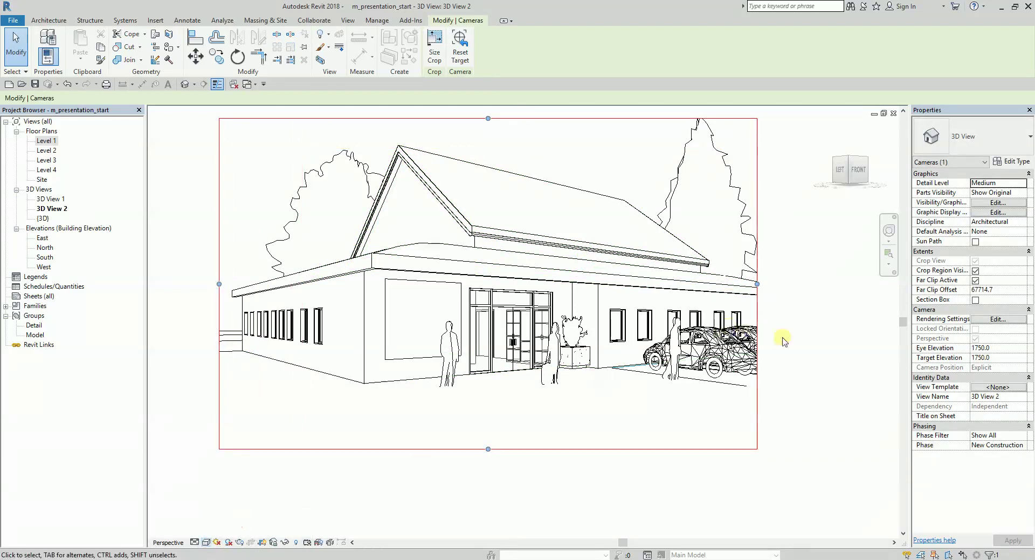
drag(757, 284, 838, 284)
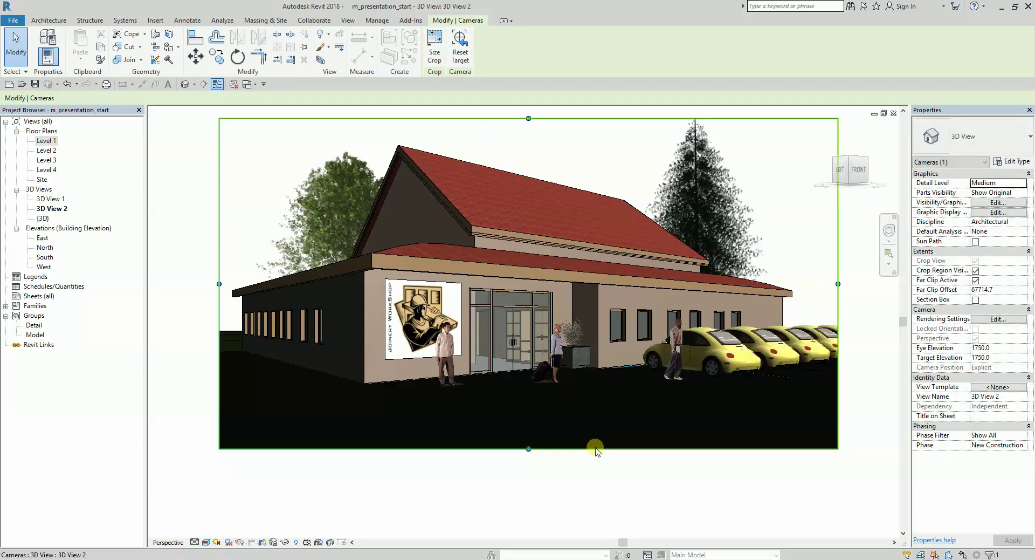
drag(528, 449, 528, 487)
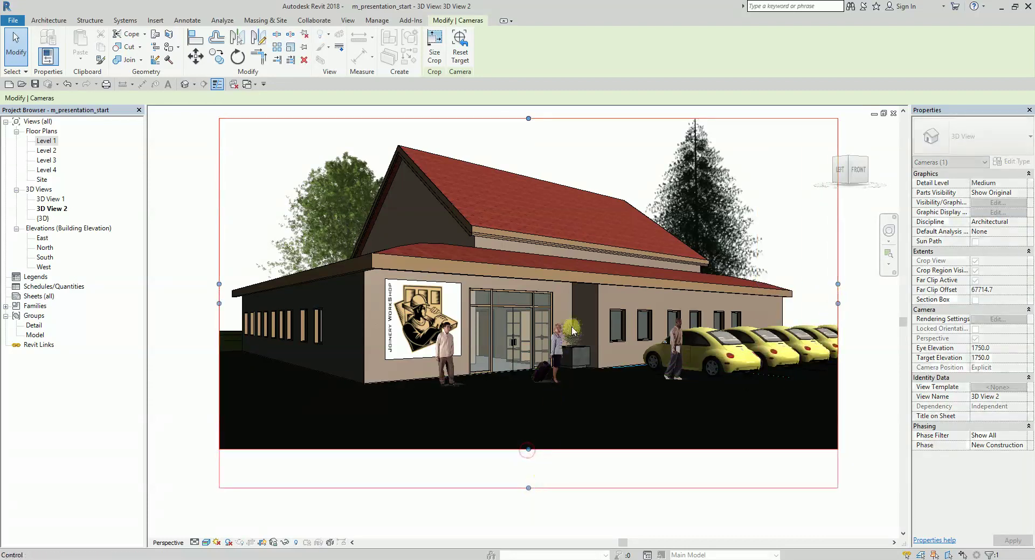
middle_drag(573, 331, 552, 382)
click(868, 361)
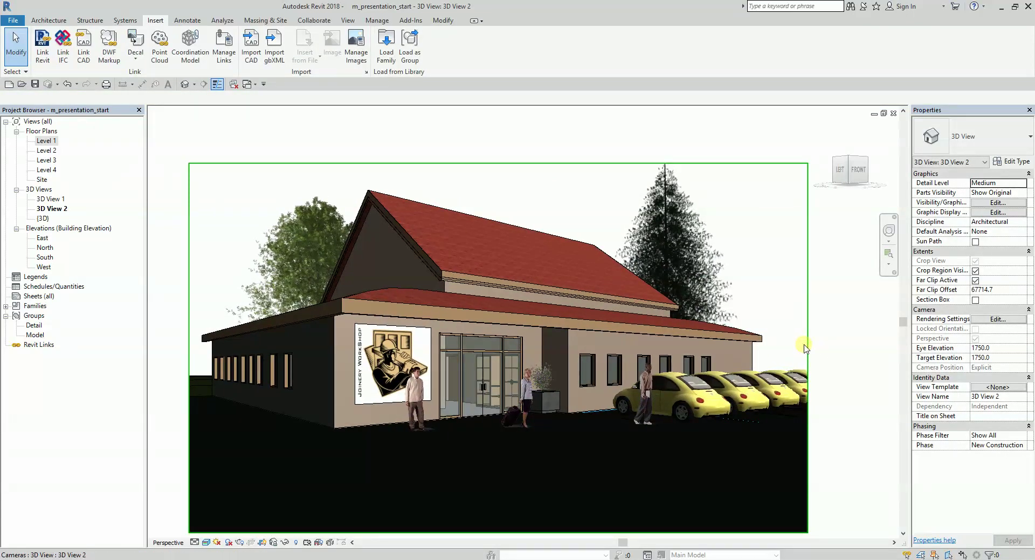
middle_drag(840, 330, 843, 326)
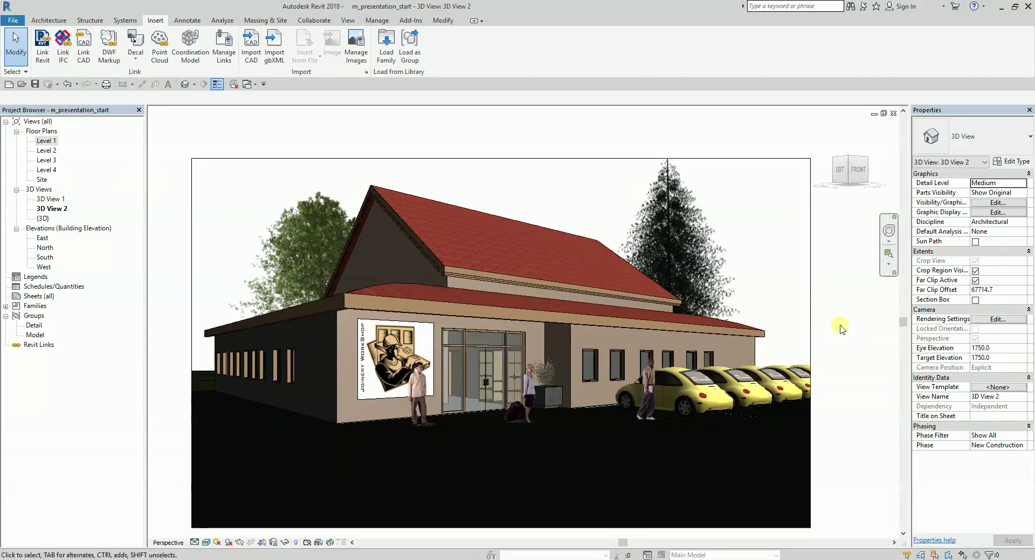